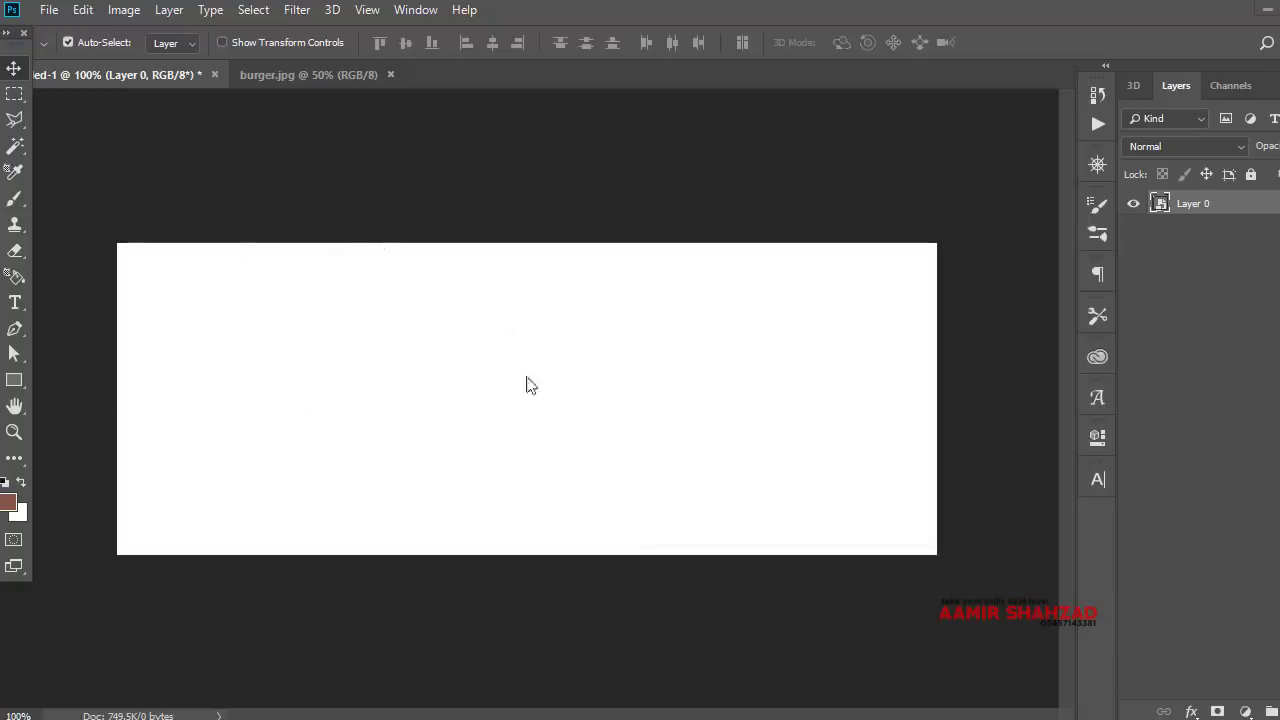
Look over the burger photo and the banner notes, then return to the blank banner
{"action": "left_click", "coordinate": [268, 76]}
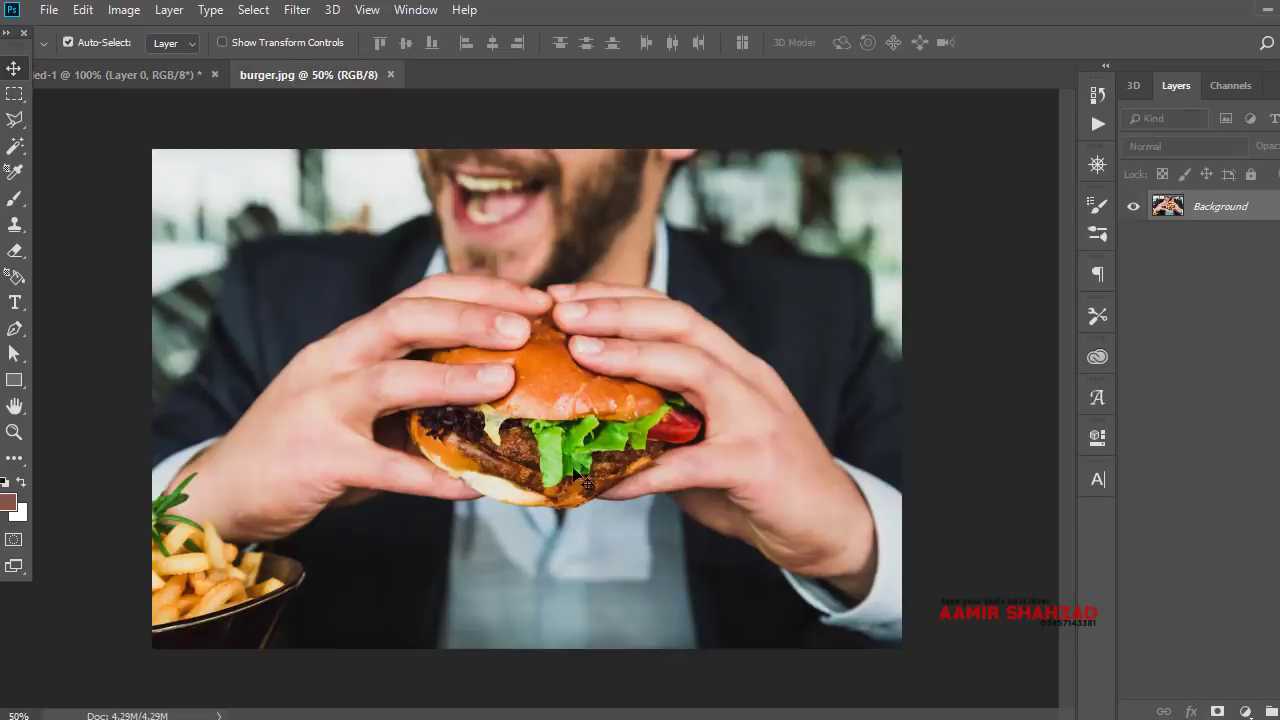
{"action": "key", "text": "alt+Tab"}
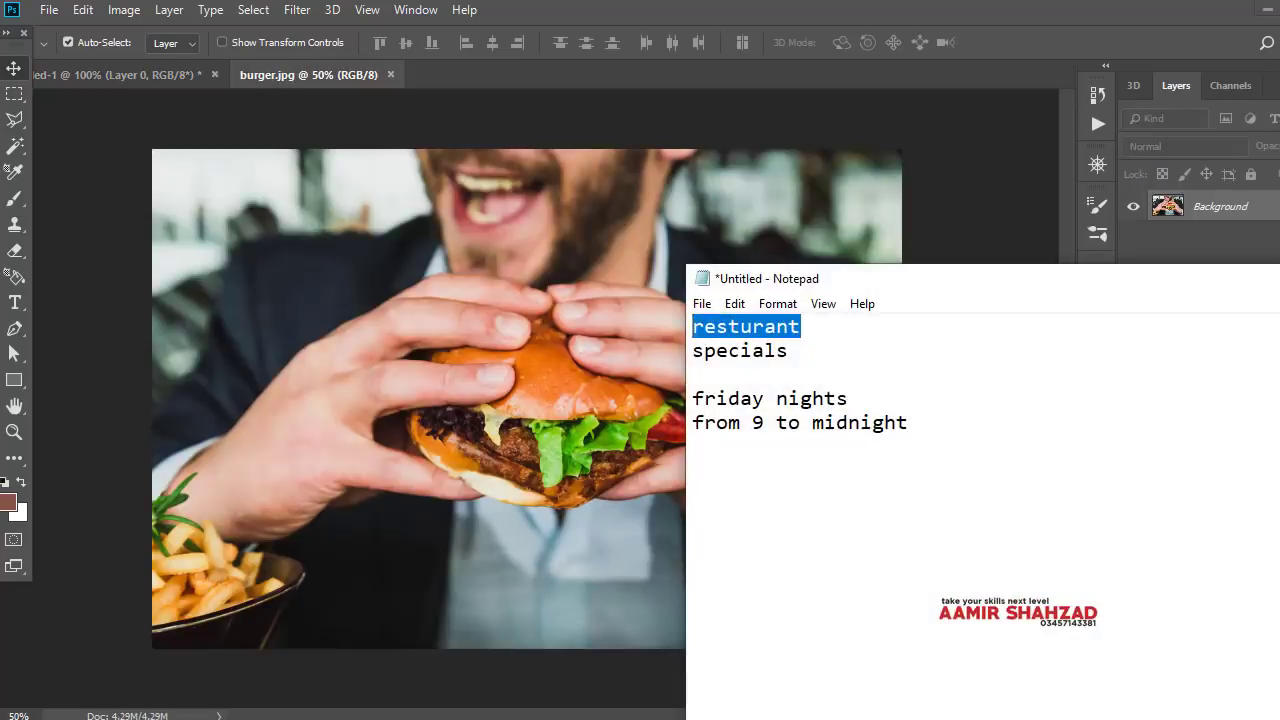
{"action": "key", "text": "alt+Tab"}
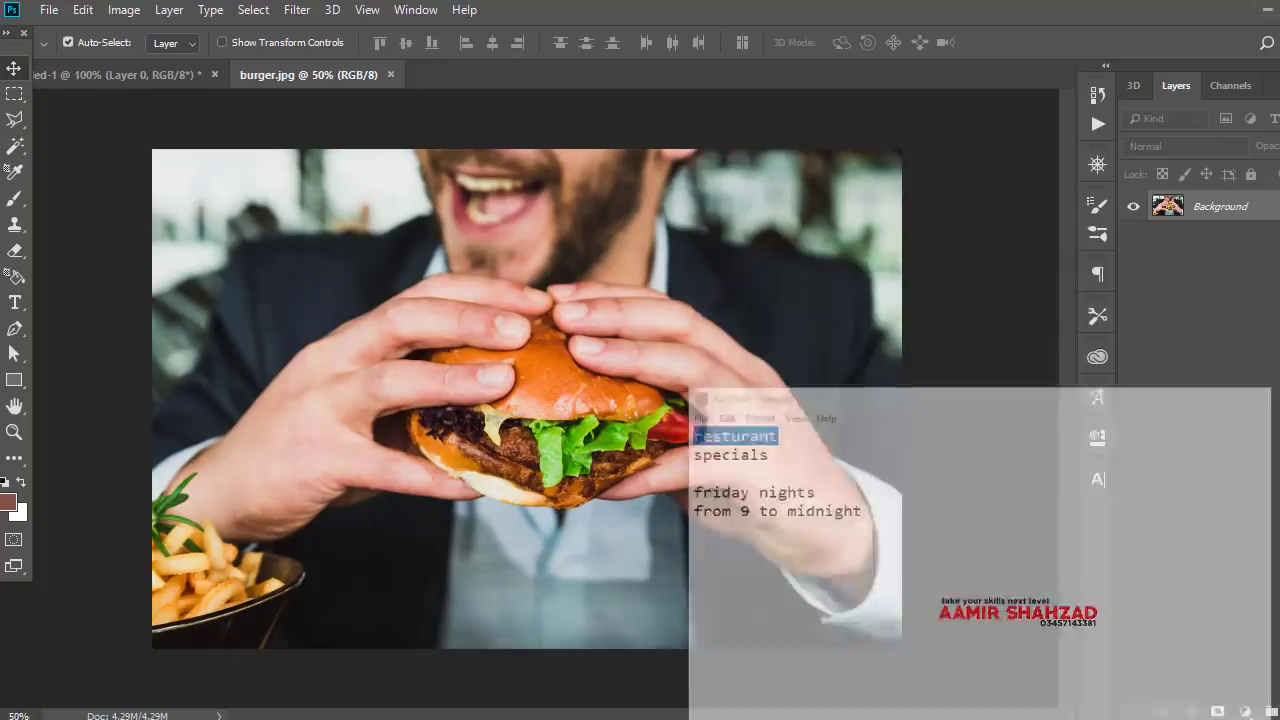
{"action": "left_click", "coordinate": [131, 75]}
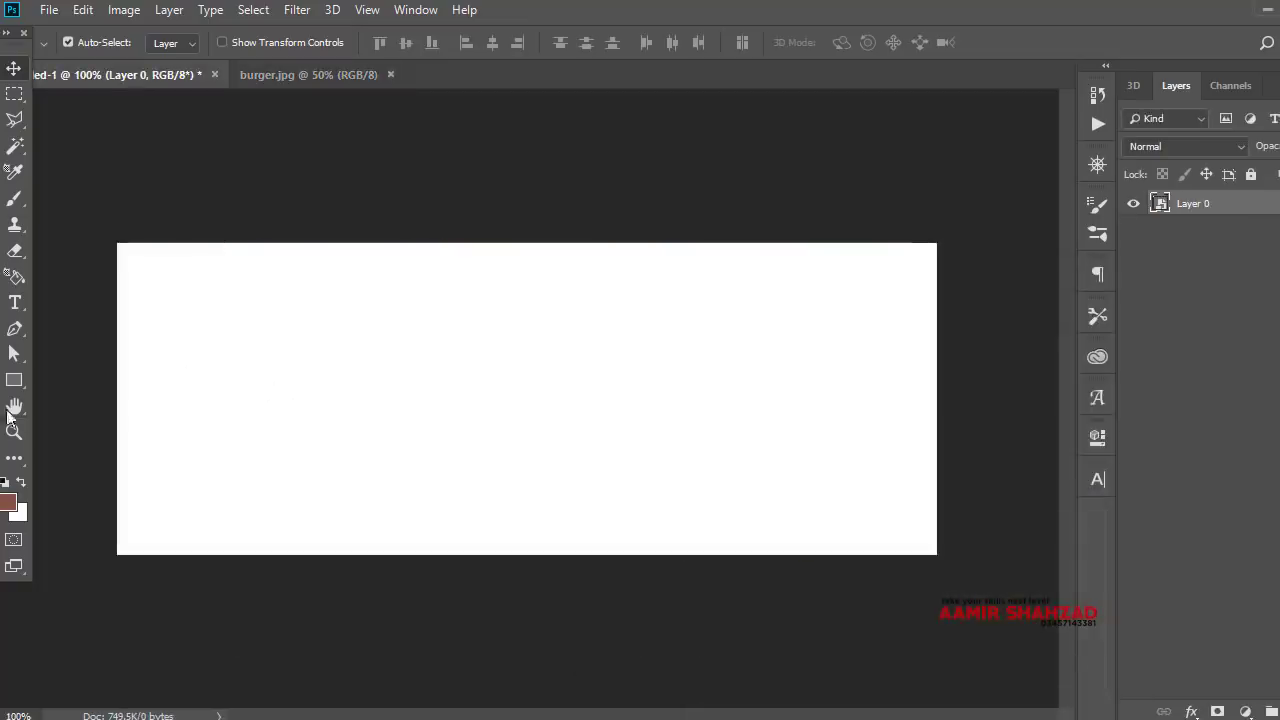
Draw a brown Pen shape over the banner's left side with a curved right edge
{"action": "left_click", "coordinate": [14, 330]}
{"action": "left_click", "coordinate": [104, 225]}
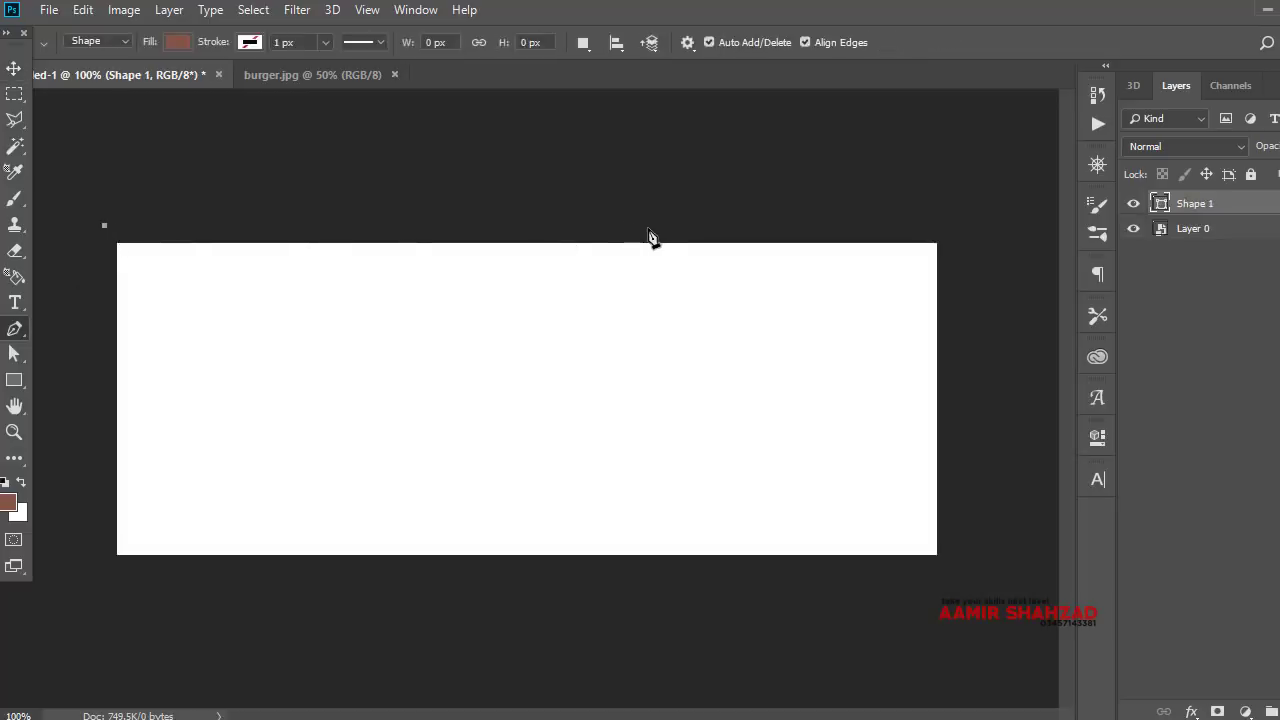
{"action": "left_click", "coordinate": [648, 228]}
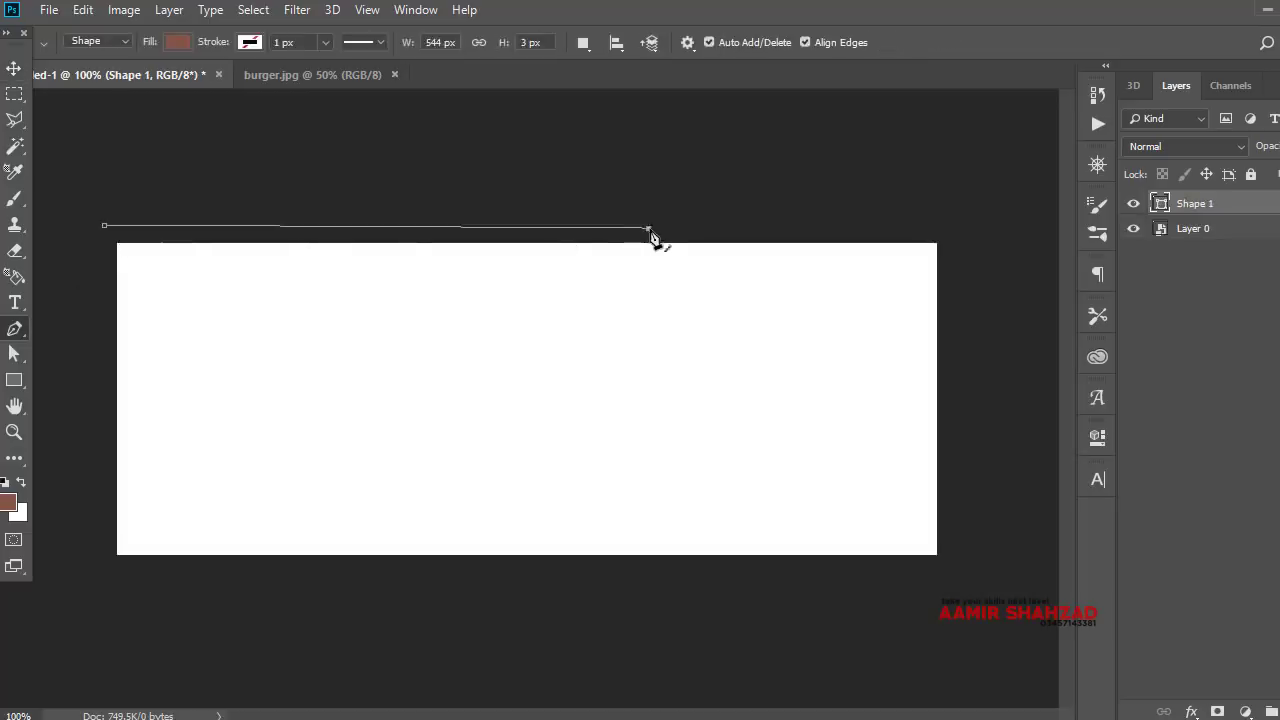
{"action": "left_click", "coordinate": [660, 565]}
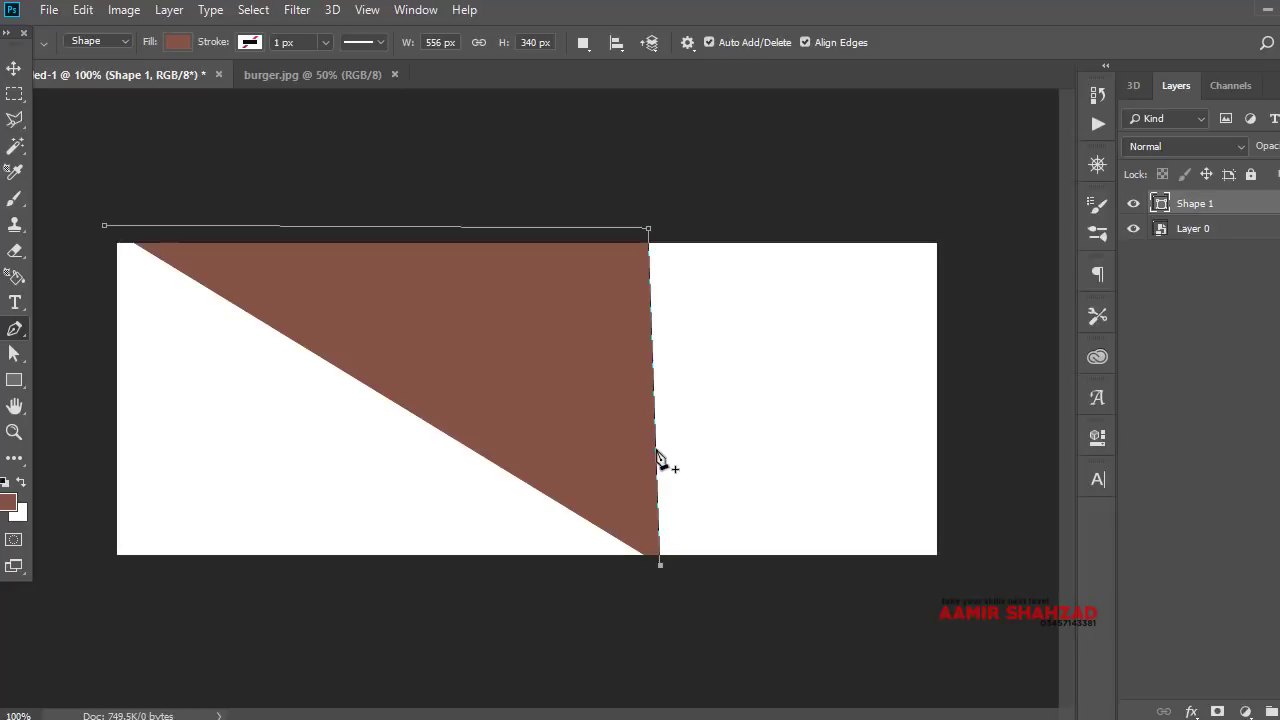
{"action": "mouse_move", "coordinate": [656, 451]}
{"action": "left_mouse_down"}
{"action": "mouse_move", "coordinate": [630, 651]}
{"action": "mouse_move", "coordinate": [734, 657]}
{"action": "mouse_move", "coordinate": [792, 644]}
{"action": "mouse_move", "coordinate": [845, 657]}
{"action": "mouse_move", "coordinate": [803, 697]}
{"action": "left_mouse_up"}
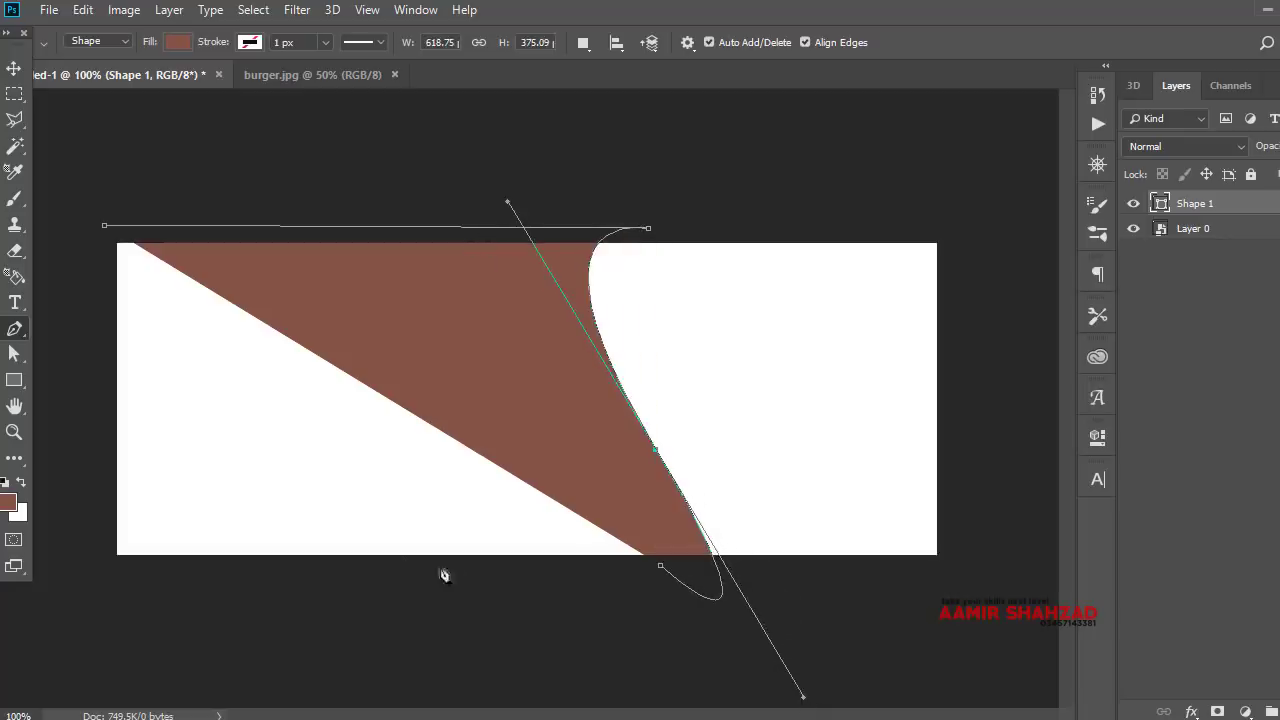
{"action": "left_click", "coordinate": [93, 568]}
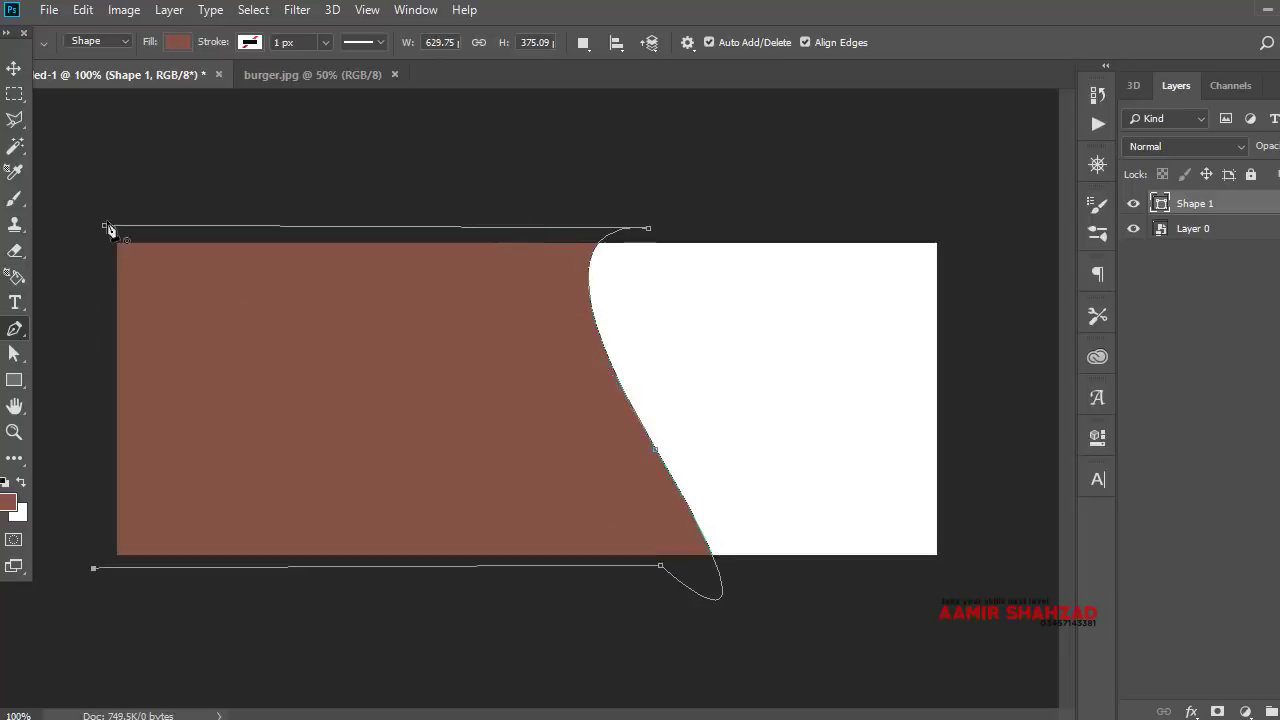
{"action": "left_click", "coordinate": [105, 227]}
Undo the accidental extra shape created after closing the path
{"action": "left_click_drag", "start_coordinate": [389, 392], "coordinate": [425, 397]}
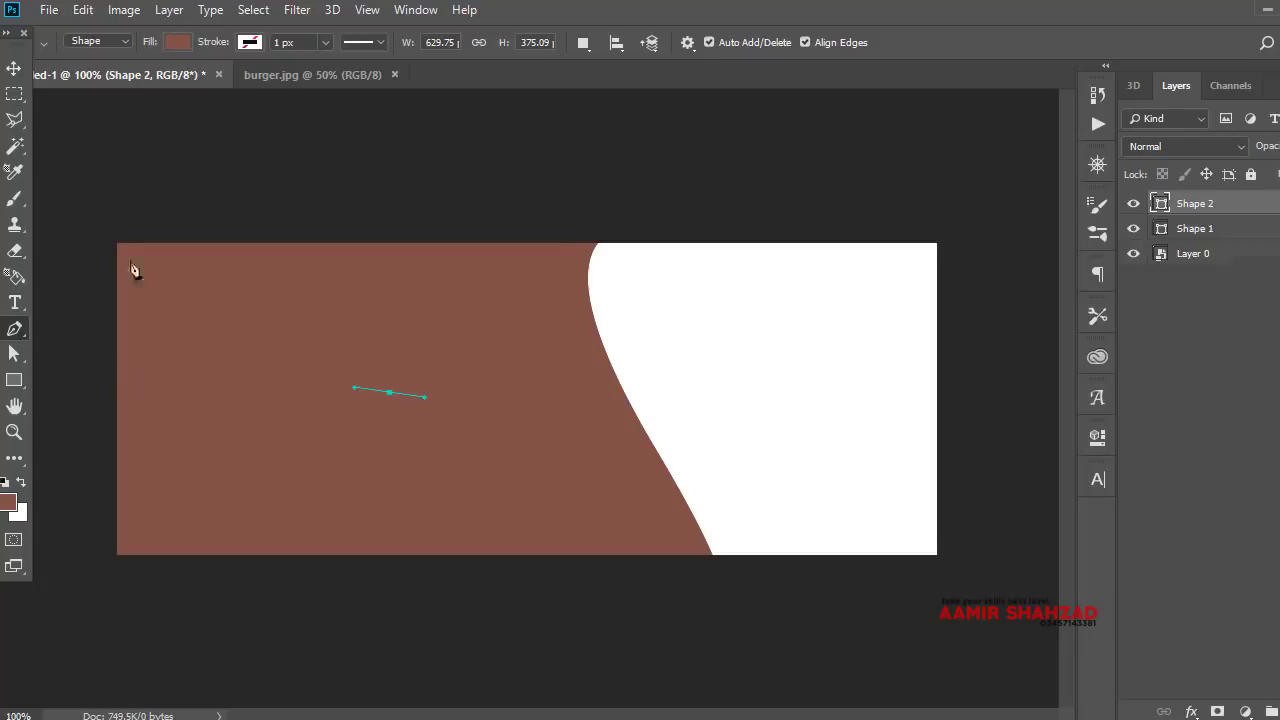
{"action": "left_click", "coordinate": [72, 10]}
{"action": "left_click", "coordinate": [112, 60]}
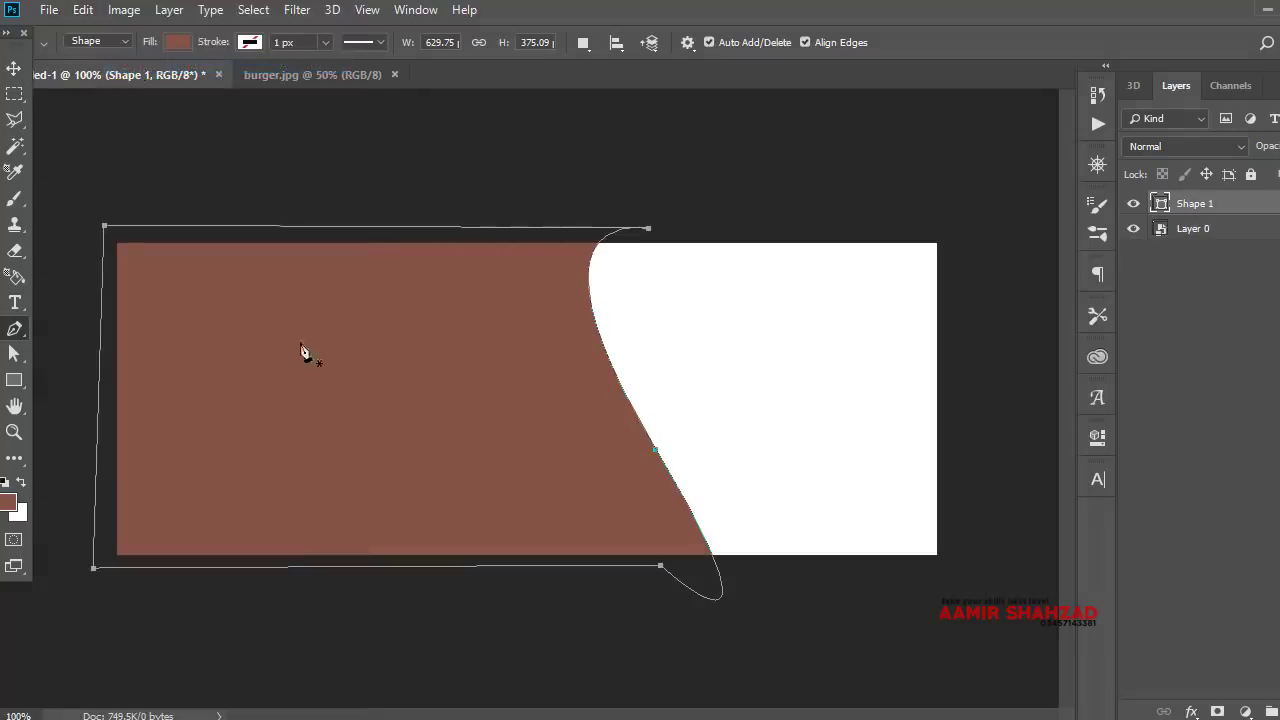
{"action": "left_click", "coordinate": [14, 68]}
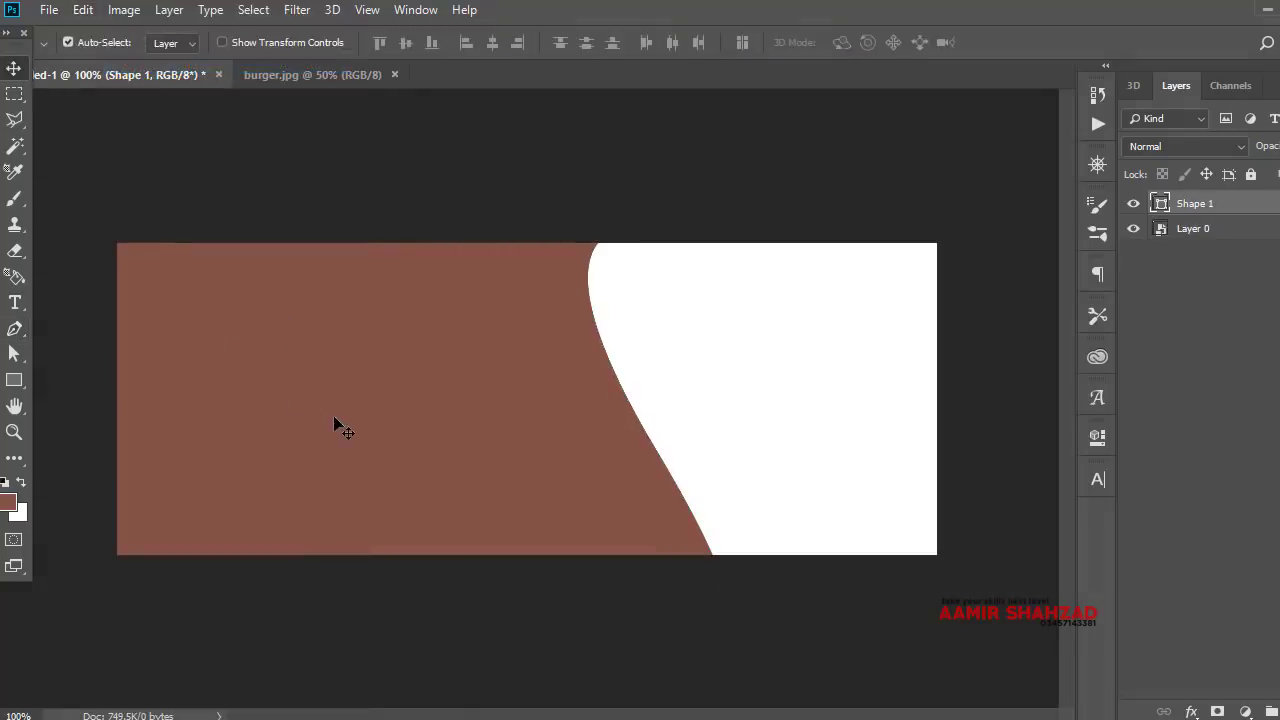
Warp Shape 1 so its curved right edge sweeps wider toward the bottom right
{"action": "left_click_drag", "start_coordinate": [374, 425], "coordinate": [341, 429]}
{"action": "left_click", "coordinate": [83, 10]}
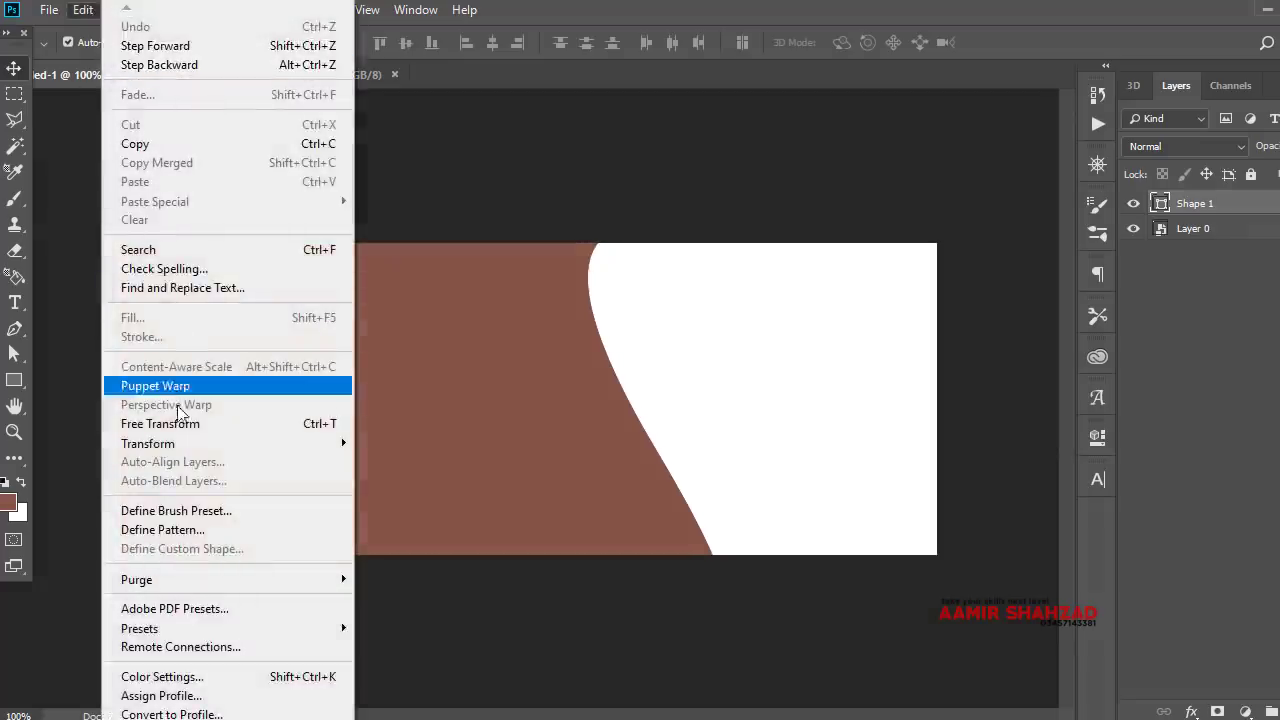
{"action": "left_click", "coordinate": [180, 423]}
{"action": "right_click", "coordinate": [560, 352]}
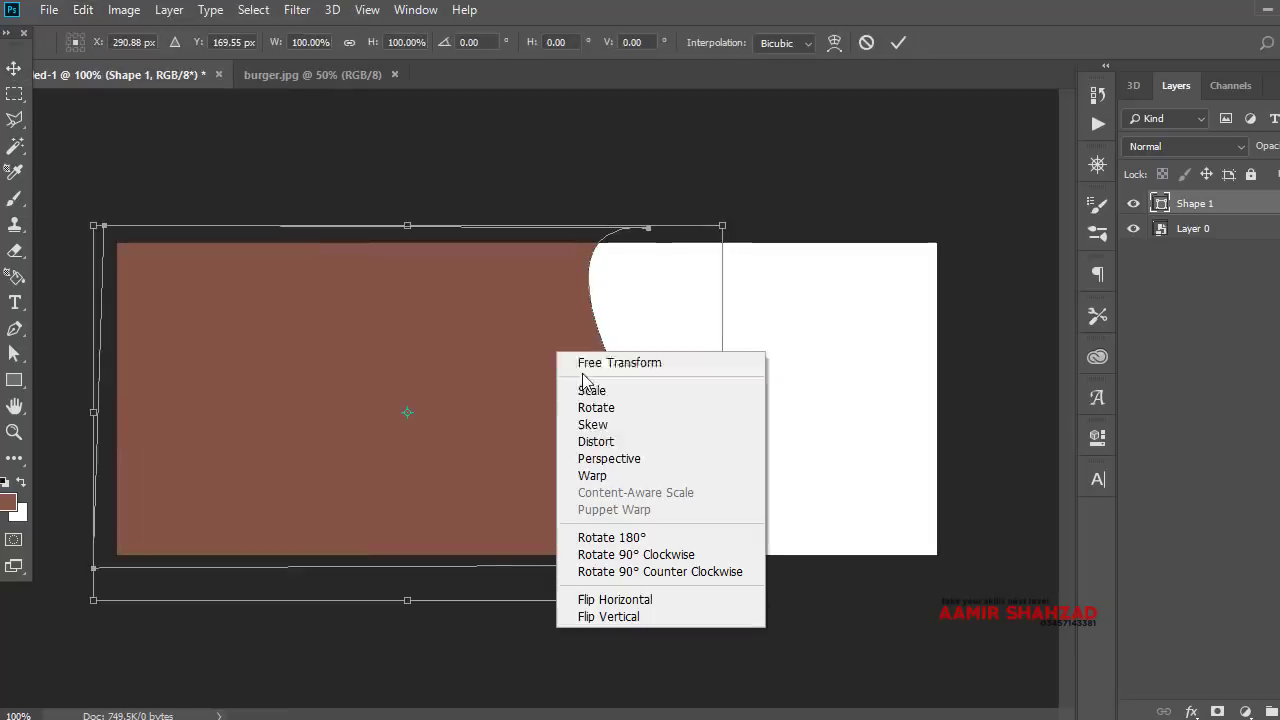
{"action": "left_click", "coordinate": [592, 476]}
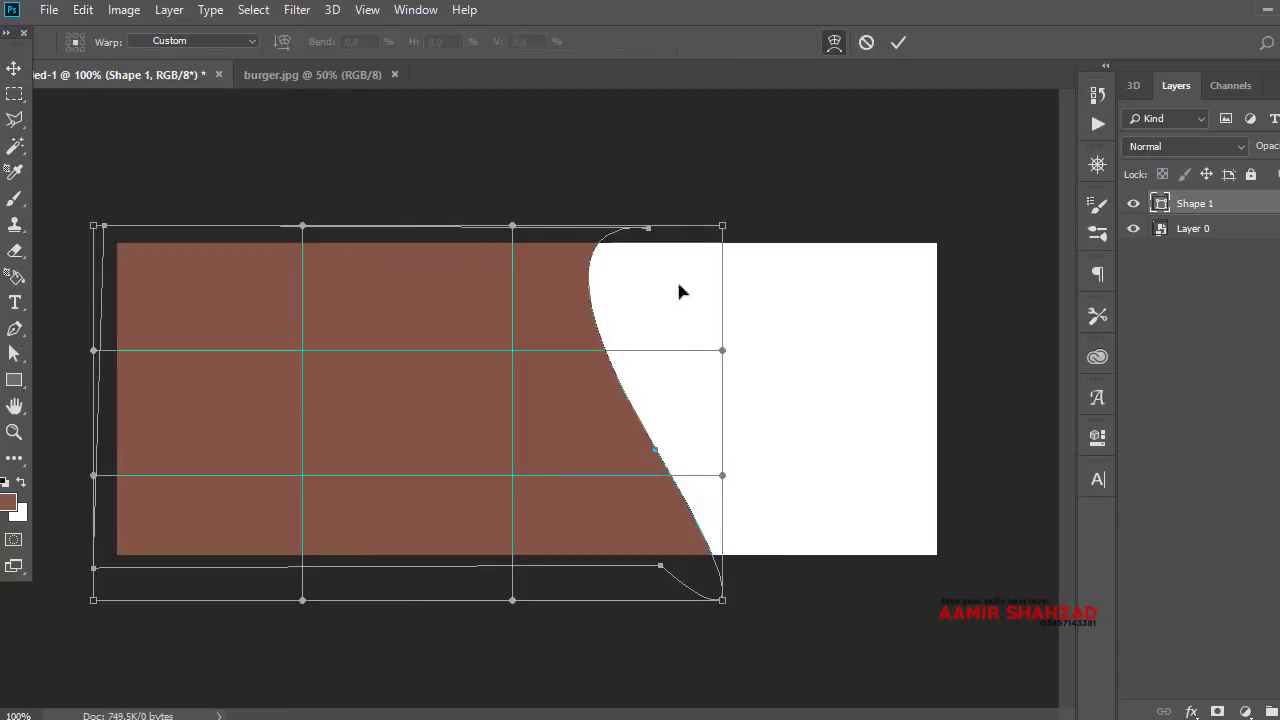
{"action": "mouse_move", "coordinate": [650, 233]}
{"action": "left_mouse_down"}
{"action": "mouse_move", "coordinate": [812, 162]}
{"action": "mouse_move", "coordinate": [833, 220]}
{"action": "left_mouse_up"}
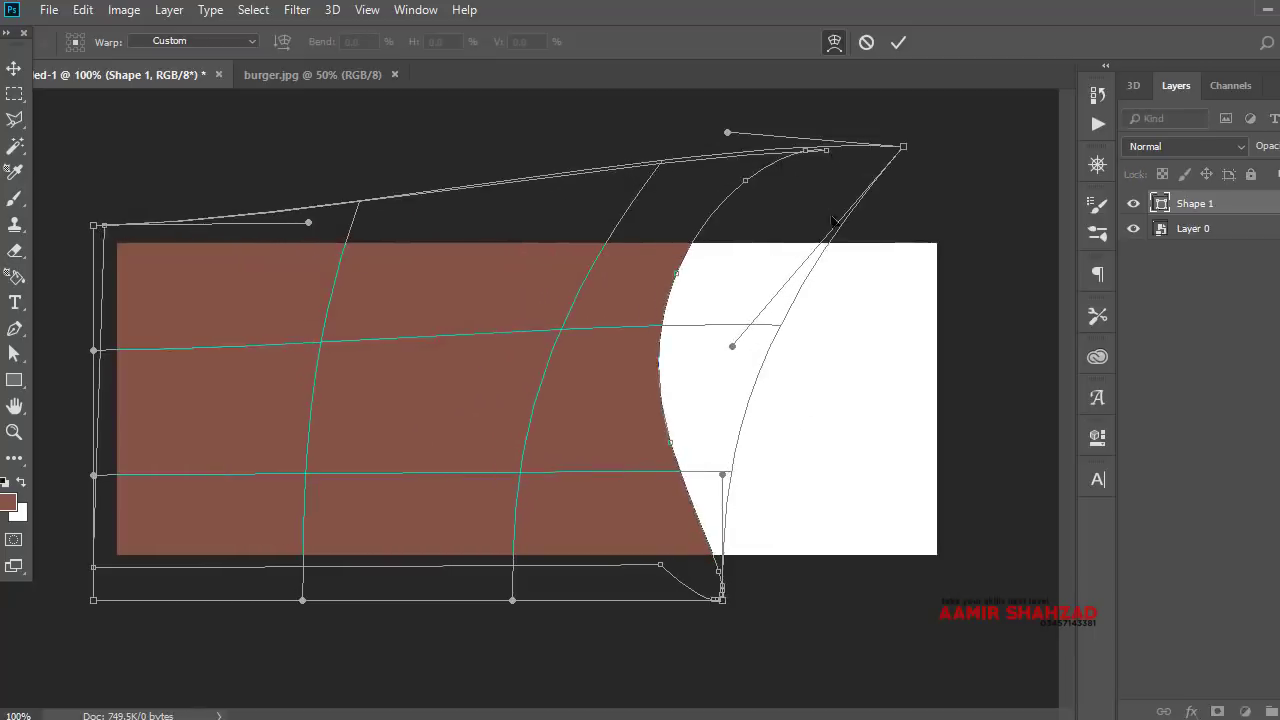
{"action": "left_click_drag", "start_coordinate": [720, 583], "coordinate": [912, 703]}
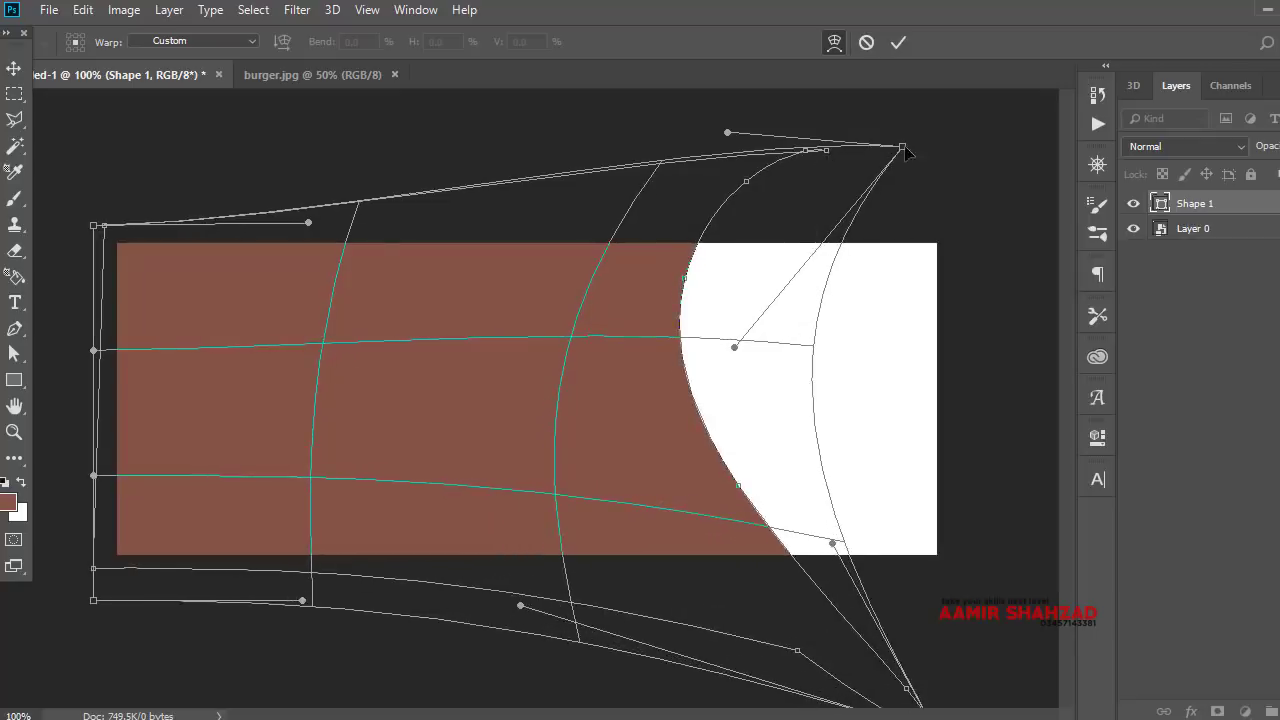
{"action": "left_click_drag", "start_coordinate": [904, 148], "coordinate": [785, 142]}
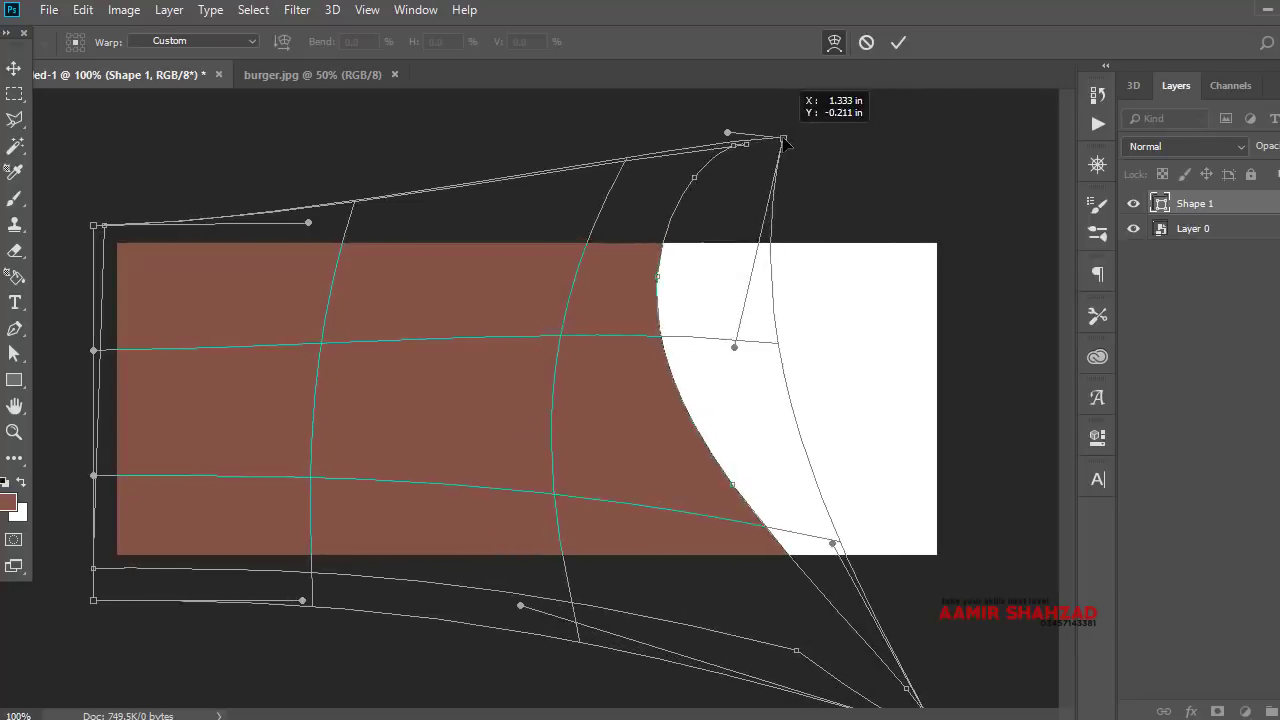
{"action": "key", "text": "Return"}
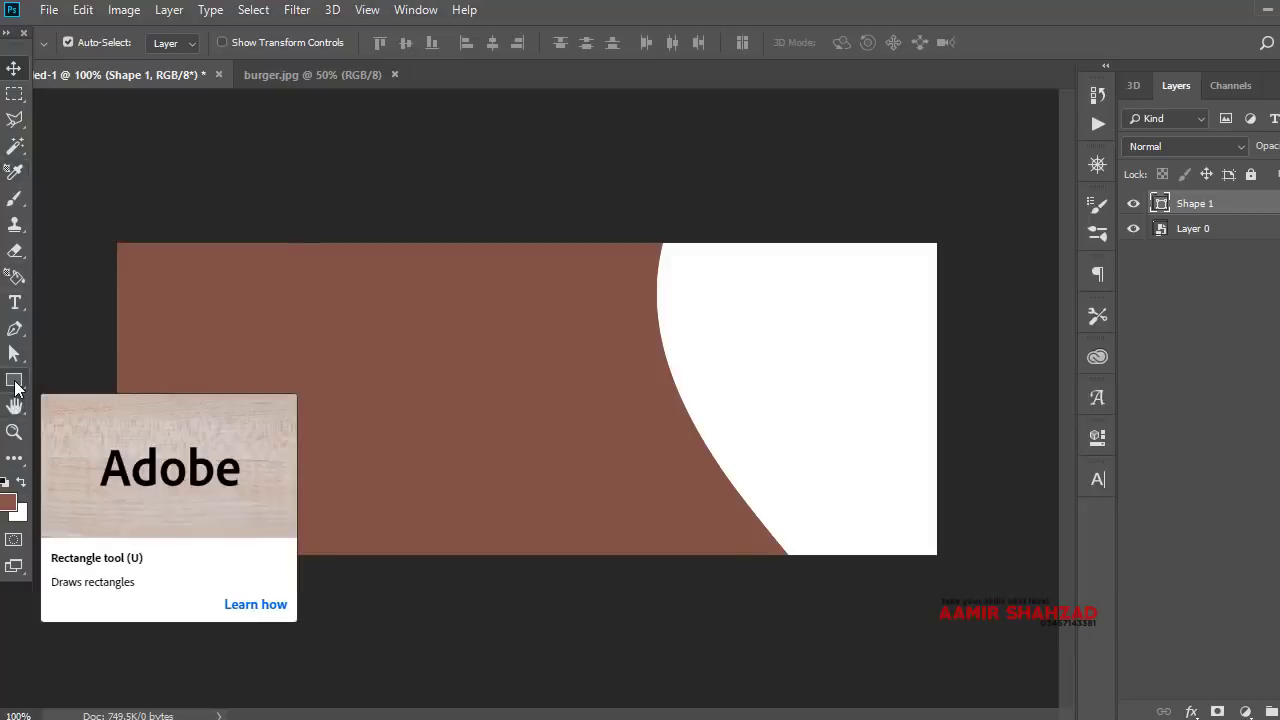
Change the shape's fill colour from brown to black
{"action": "left_click", "coordinate": [15, 381]}
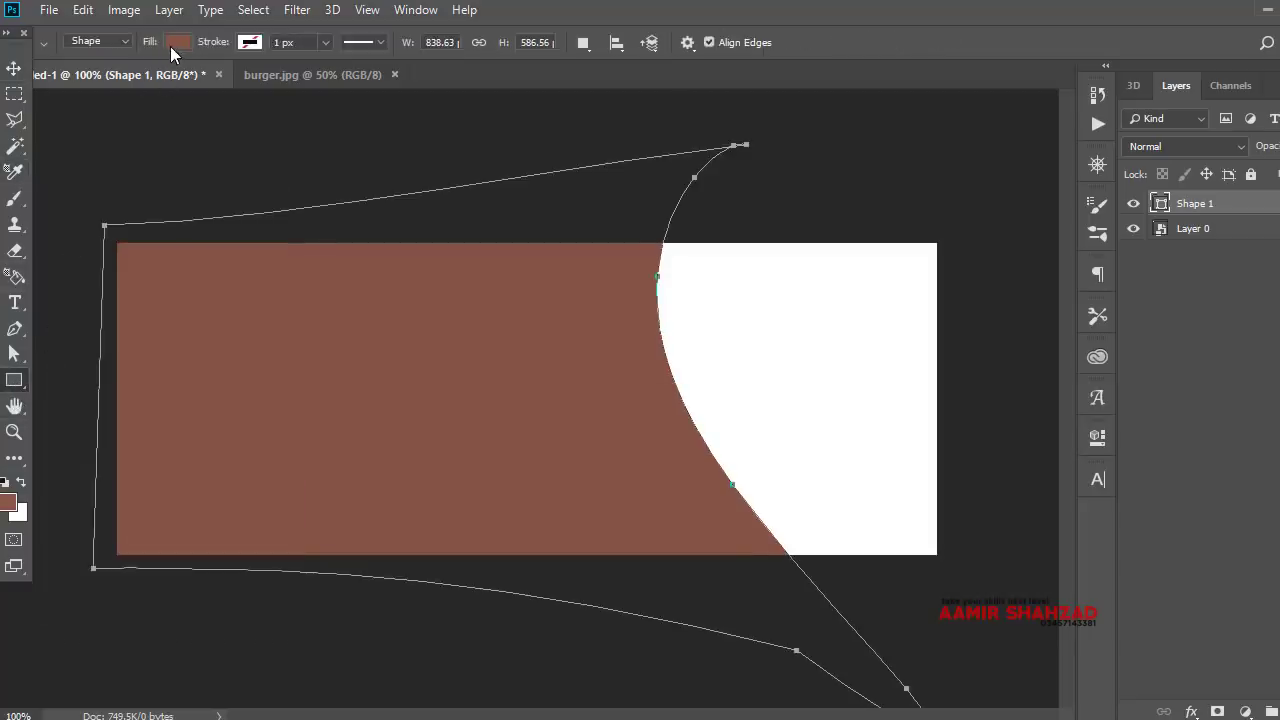
{"action": "left_click", "coordinate": [172, 44]}
{"action": "left_click", "coordinate": [93, 147]}
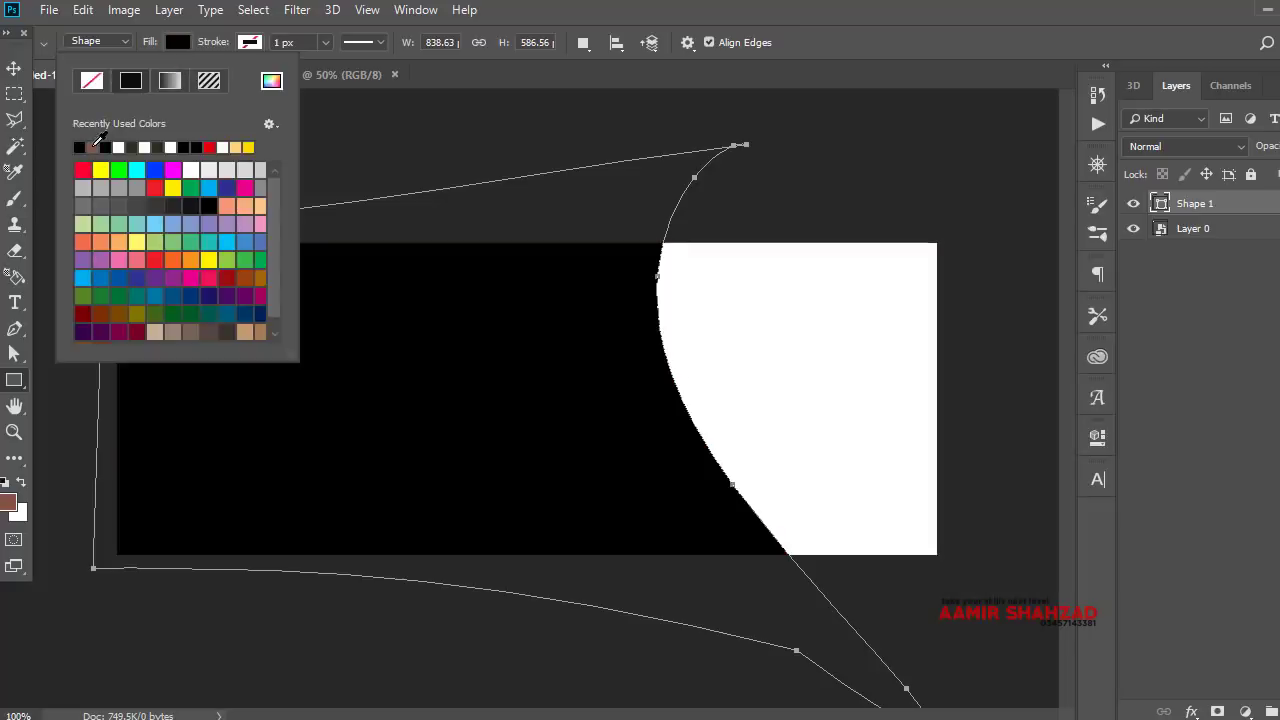
{"action": "left_click", "coordinate": [14, 67]}
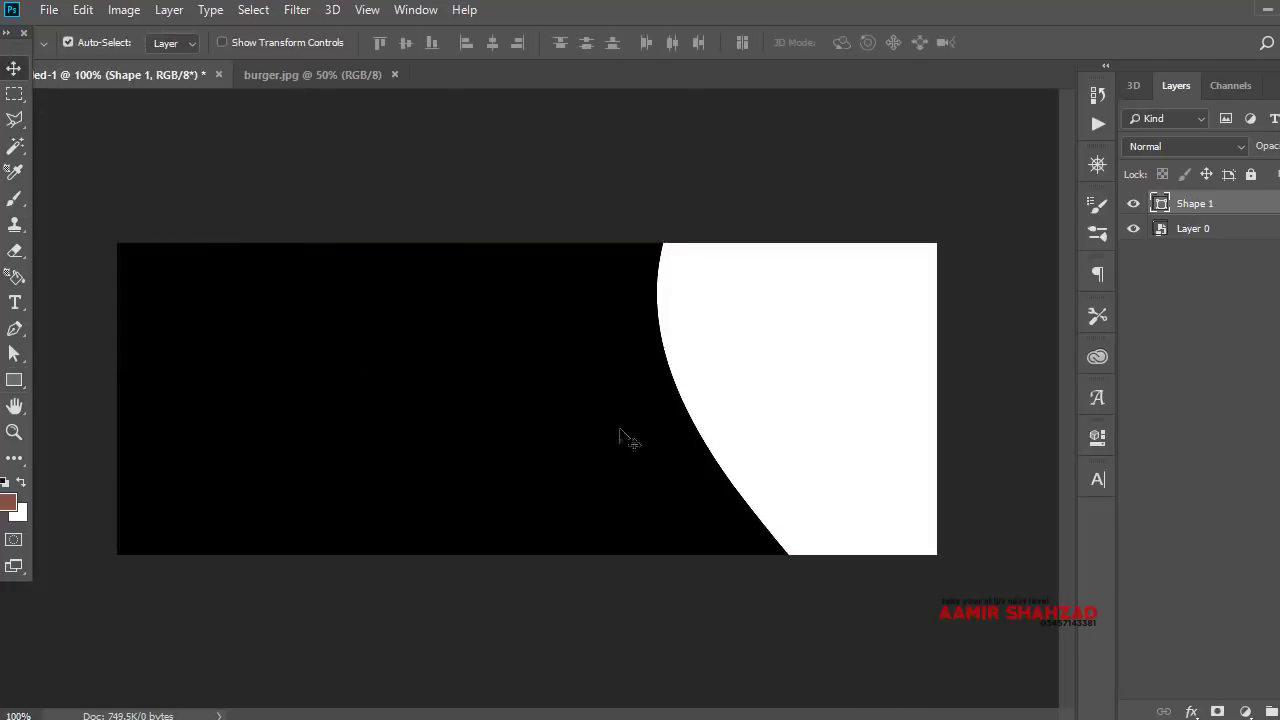
Give the shape a red 5 px stroke, then switch to burger.jpg
{"action": "left_click", "coordinate": [1191, 712]}
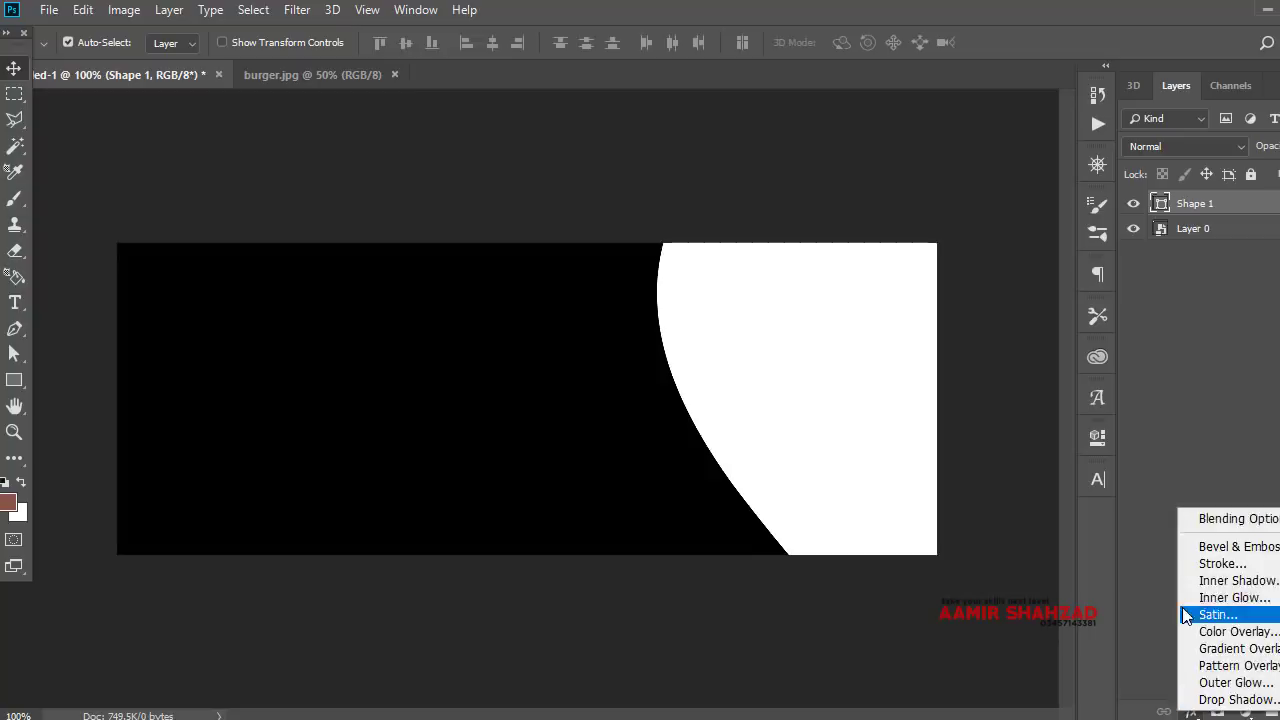
{"action": "left_click", "coordinate": [1215, 563]}
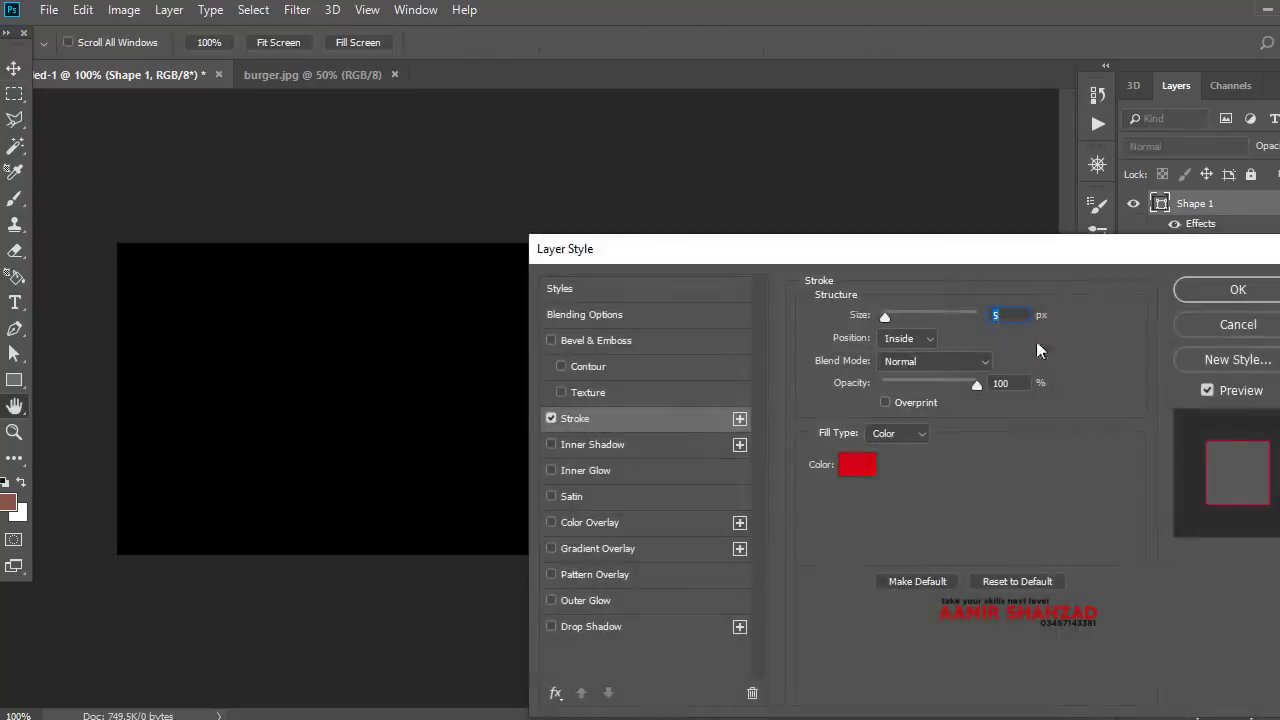
{"action": "left_click", "coordinate": [1205, 297]}
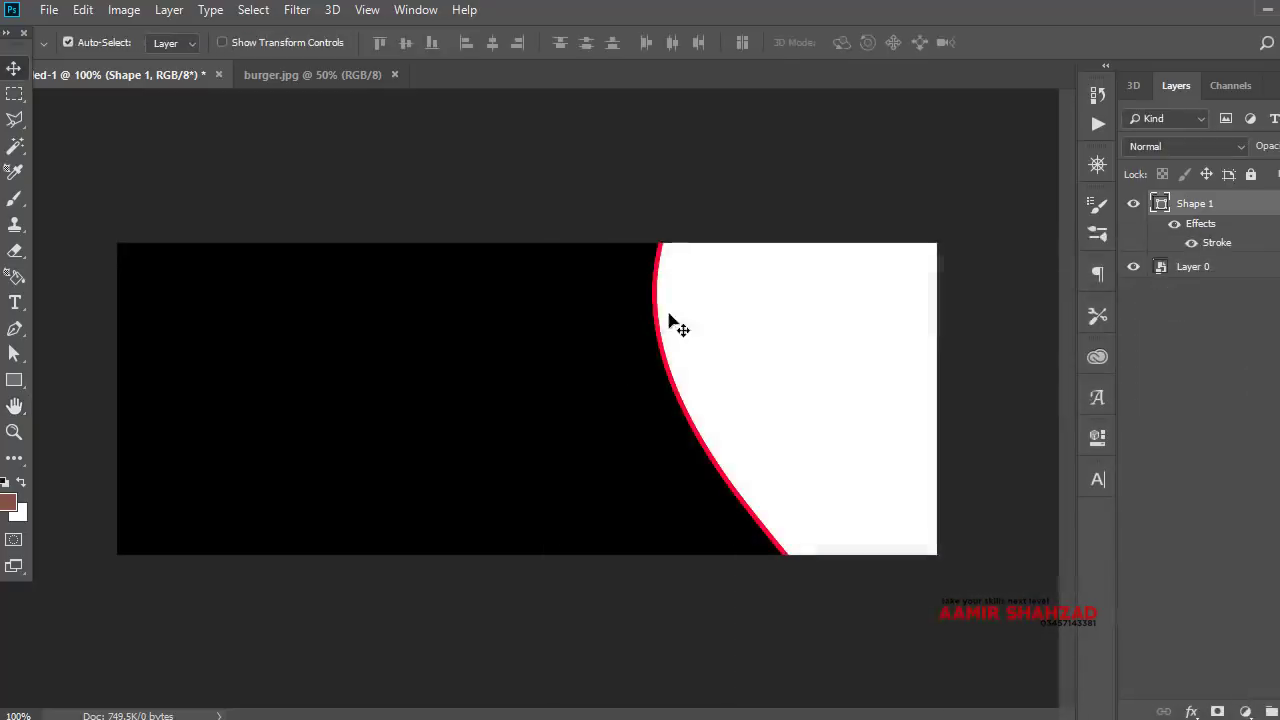
{"action": "left_click", "coordinate": [287, 73]}
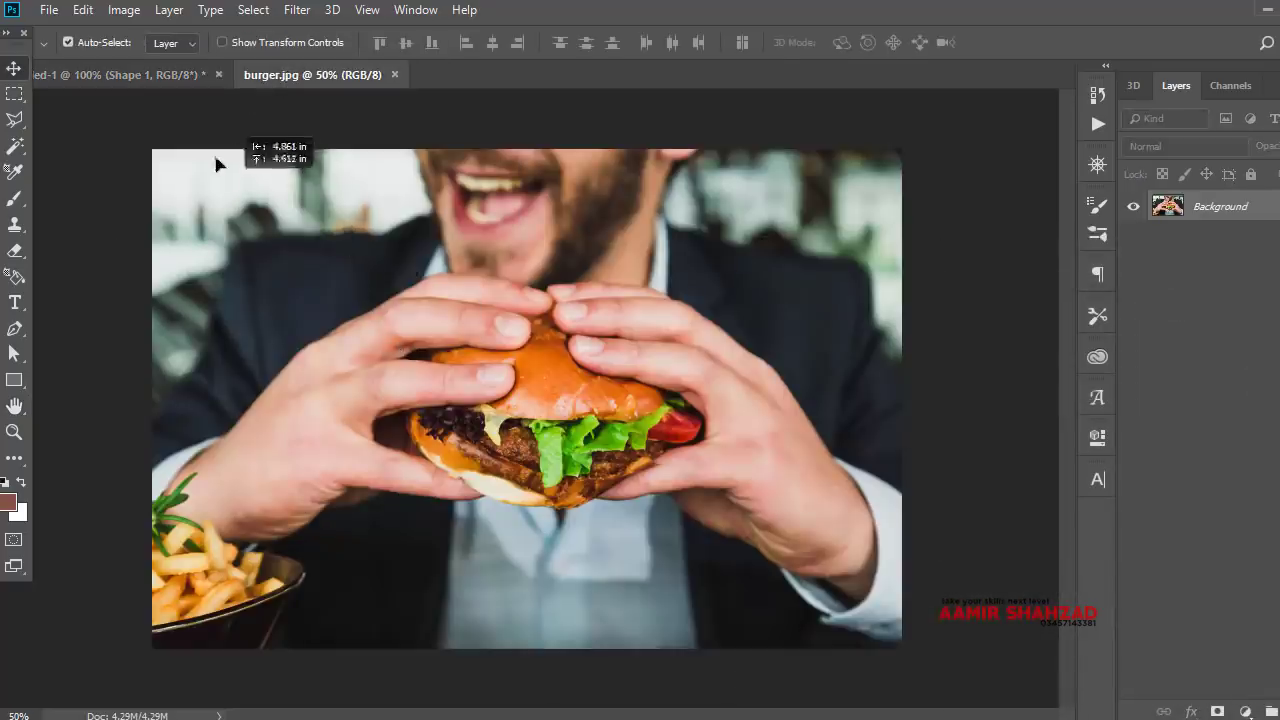
Paste the burger photo into the banner, scaled proportionally to 34% and moved right
{"action": "left_click", "coordinate": [181, 80]}
{"action": "key", "text": "ctrl+v"}
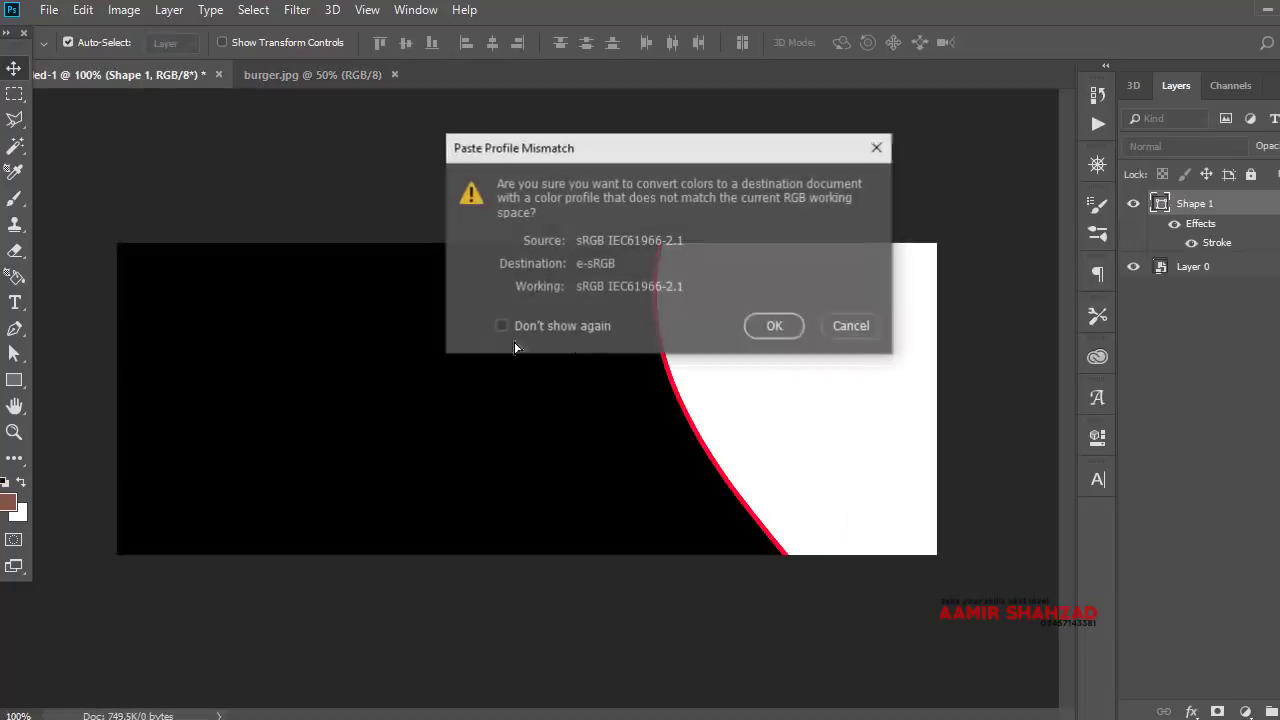
{"action": "left_click", "coordinate": [752, 324]}
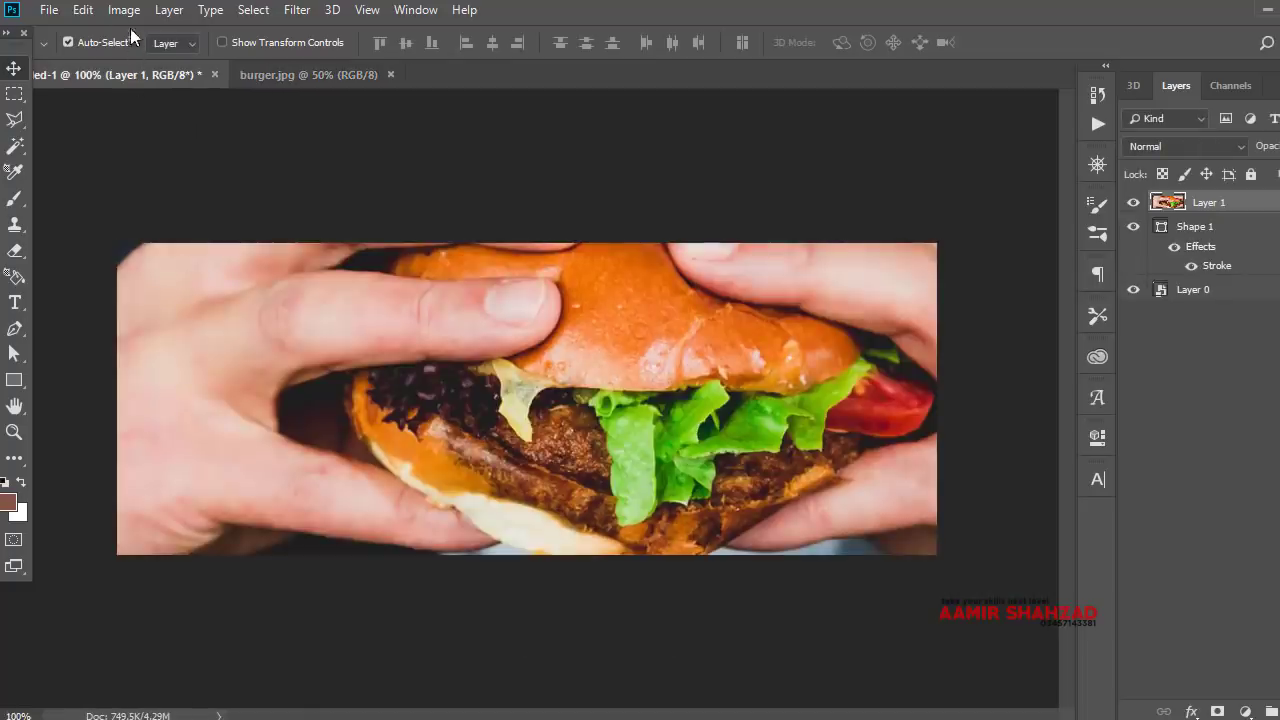
{"action": "left_click", "coordinate": [88, 10]}
{"action": "left_click", "coordinate": [170, 423]}
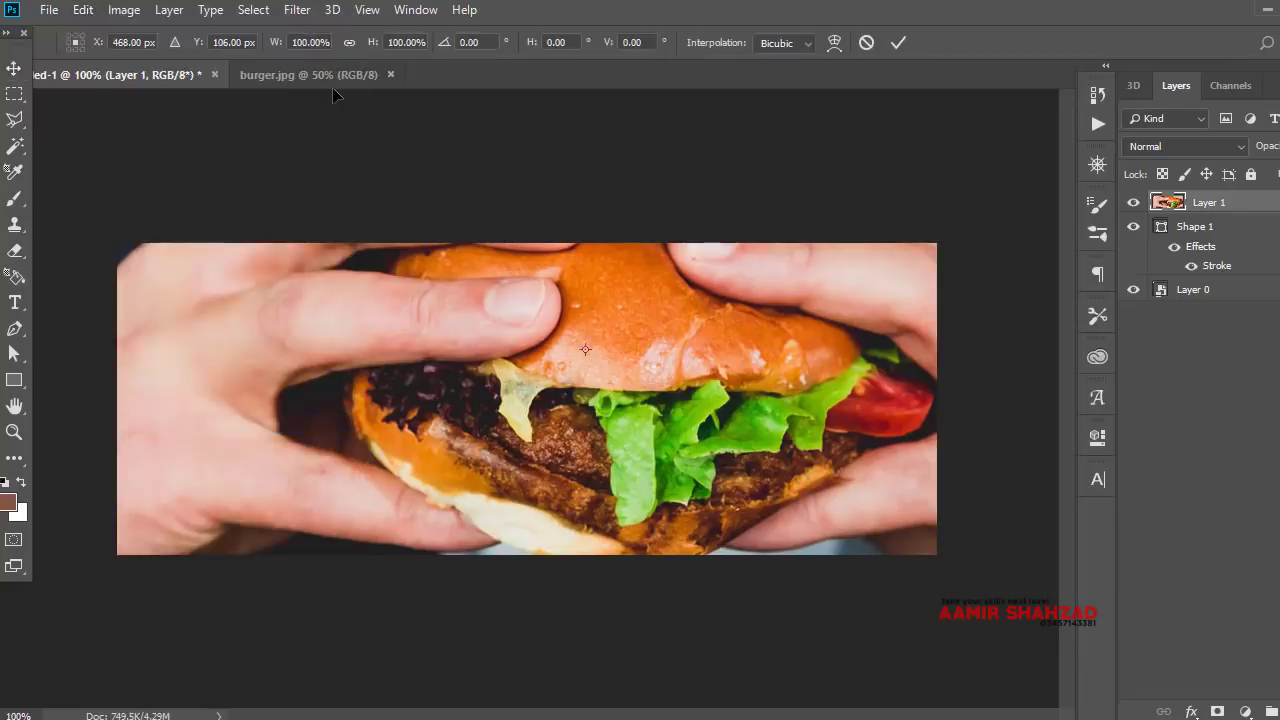
{"action": "left_click", "coordinate": [349, 42]}
{"action": "left_click_drag", "start_coordinate": [276, 42], "coordinate": [298, 42]}
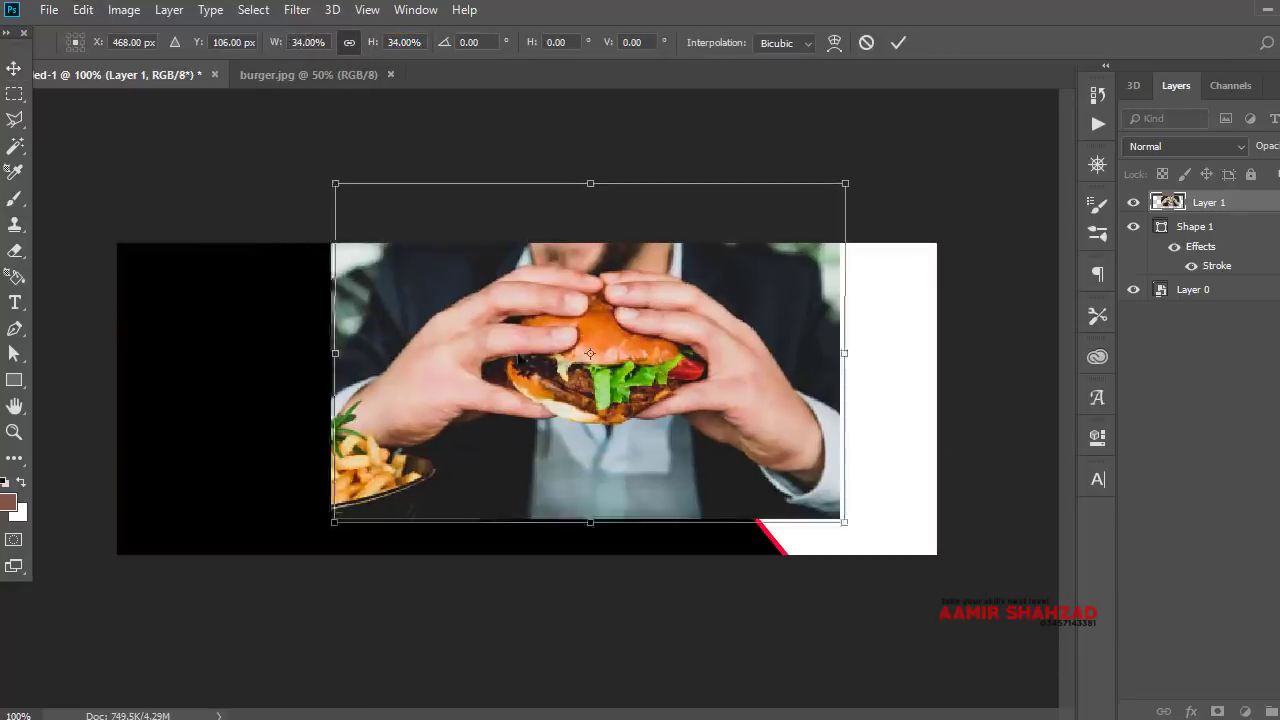
{"action": "mouse_move", "coordinate": [497, 350]}
{"action": "left_mouse_down"}
{"action": "mouse_move", "coordinate": [642, 370]}
{"action": "mouse_move", "coordinate": [695, 395]}
{"action": "mouse_move", "coordinate": [673, 390]}
{"action": "left_mouse_up"}
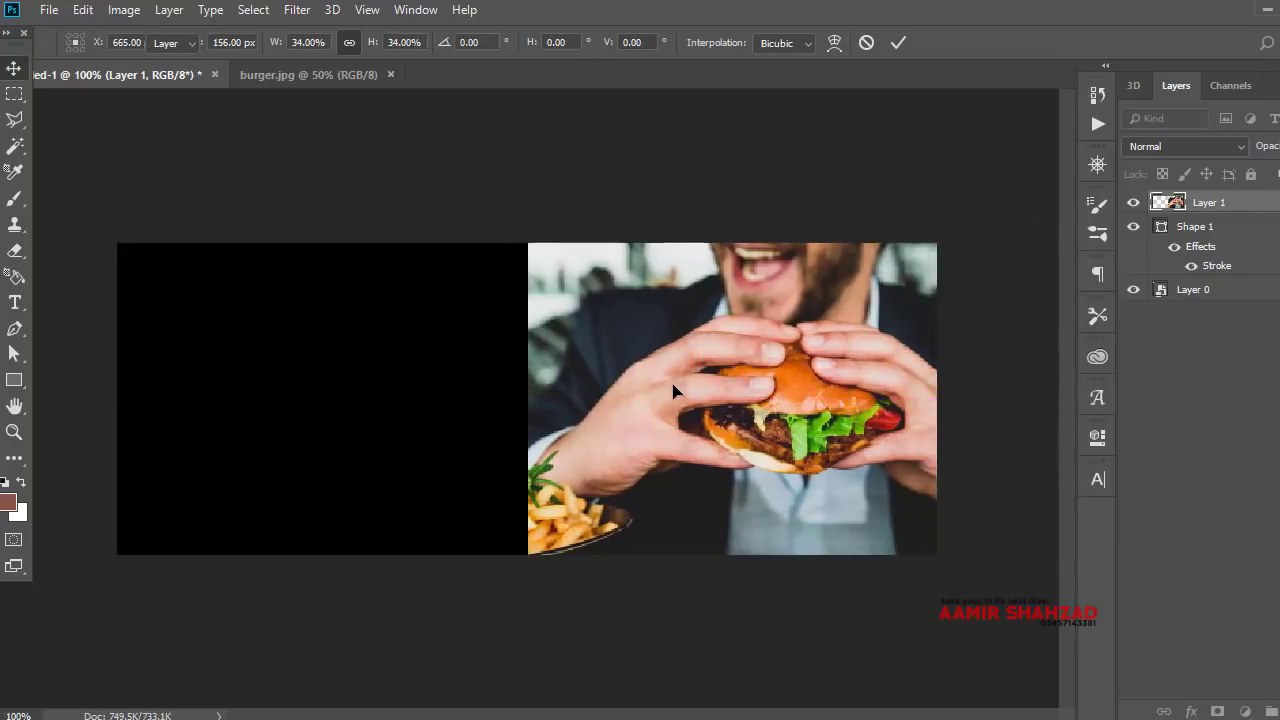
{"action": "key", "text": "Return"}
Place the burger layer beneath Shape 1 and nudge it slightly lower
{"action": "left_click_drag", "start_coordinate": [1271, 205], "coordinate": [1271, 262]}
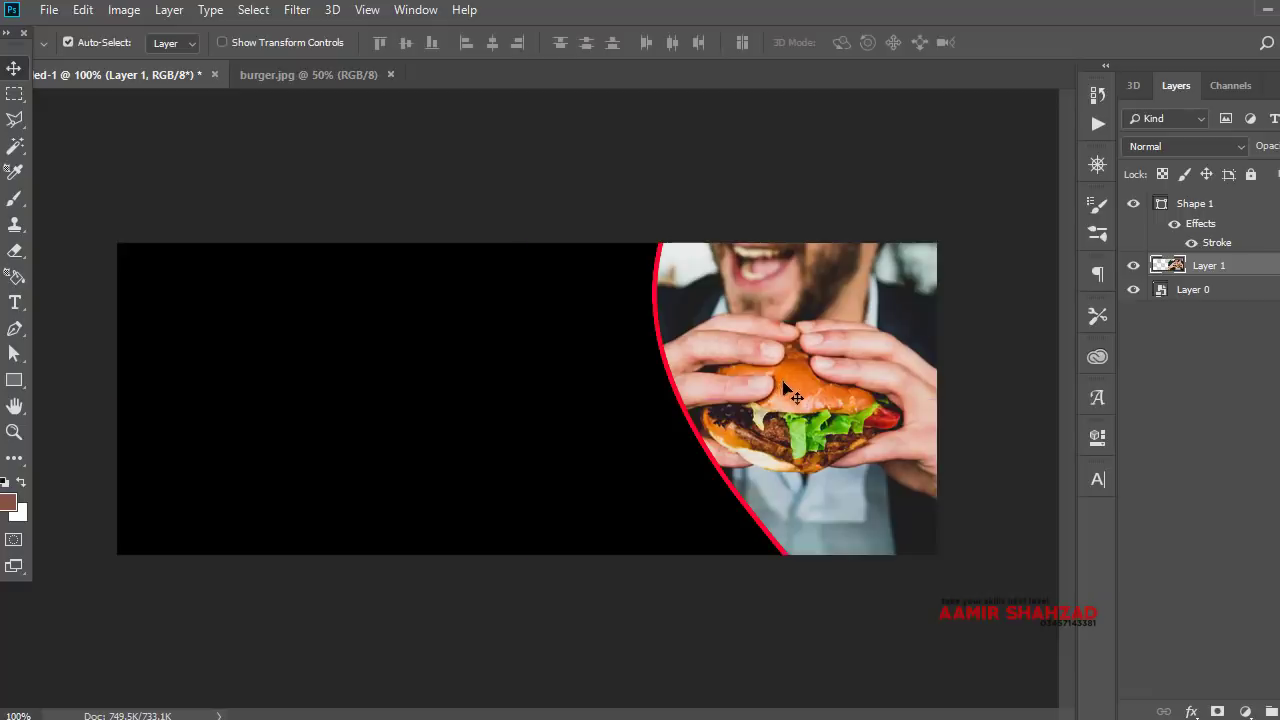
{"action": "left_click_drag", "start_coordinate": [785, 390], "coordinate": [788, 405]}
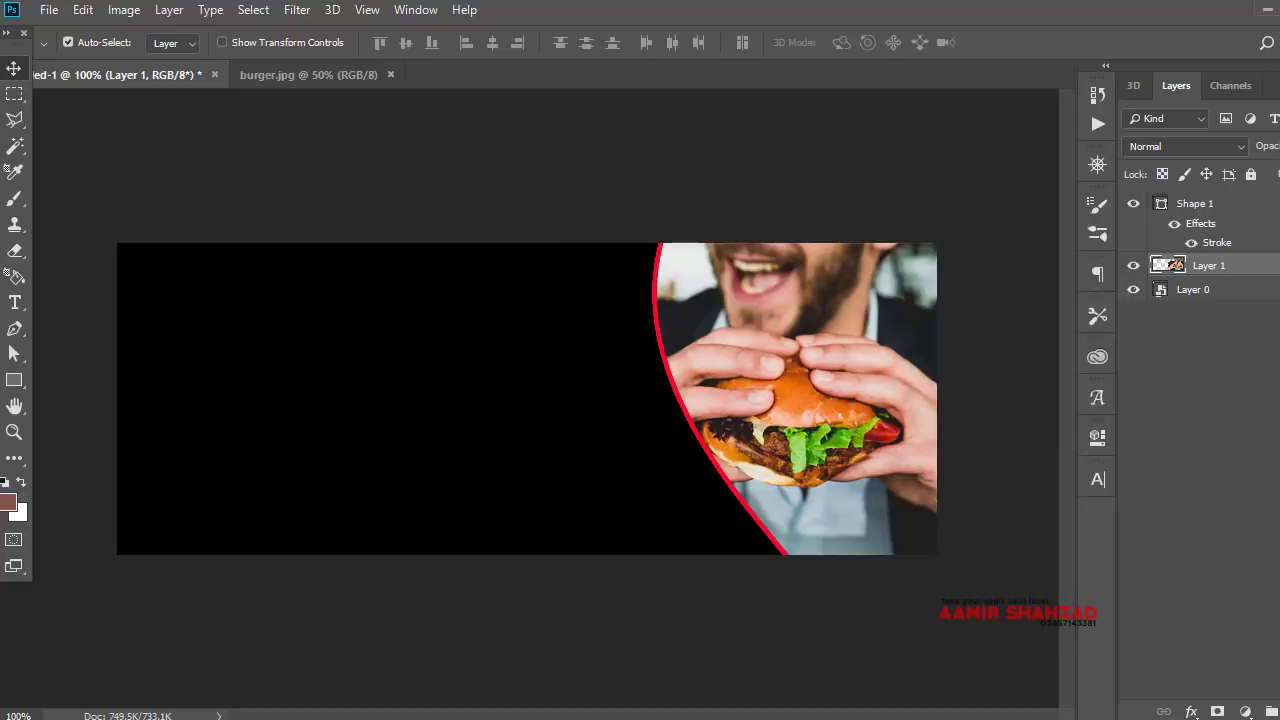
{"action": "key", "text": "alt+Tab"}
Paste the word 'resturant' from the notes as a new text layer on the black panel
{"action": "right_click", "coordinate": [742, 327]}
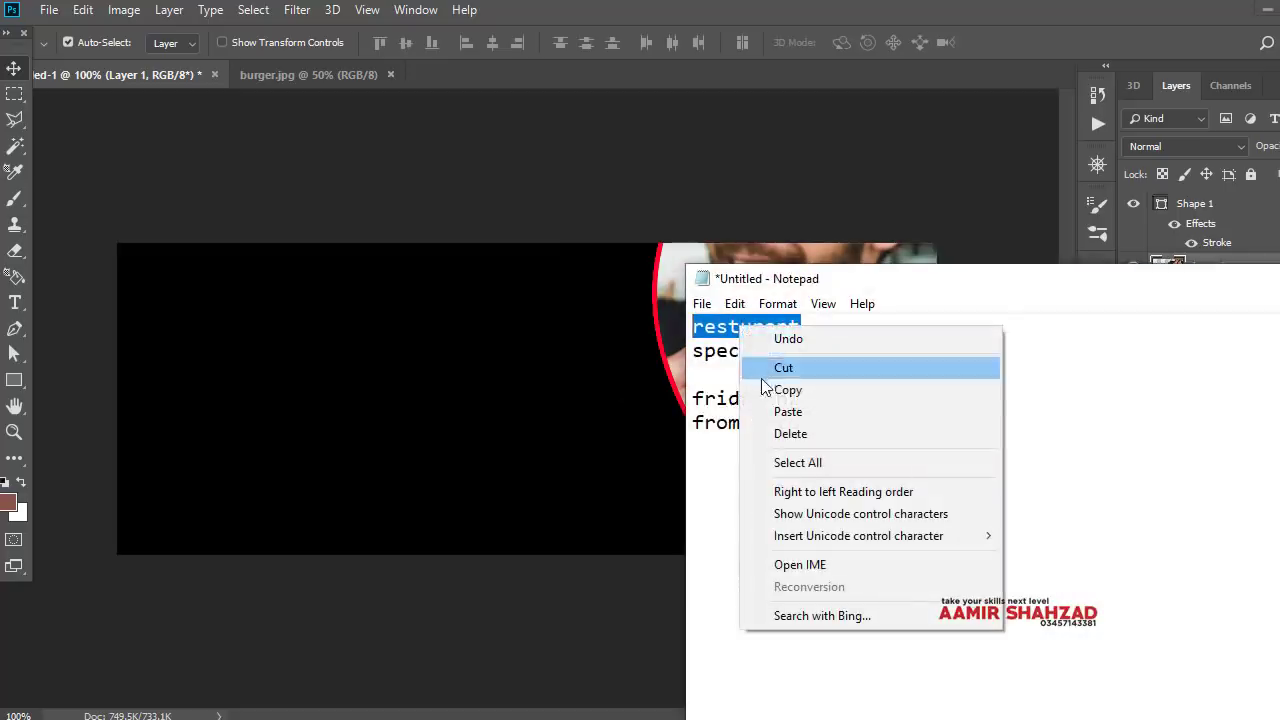
{"action": "left_click", "coordinate": [780, 390]}
{"action": "key", "text": "alt+Tab"}
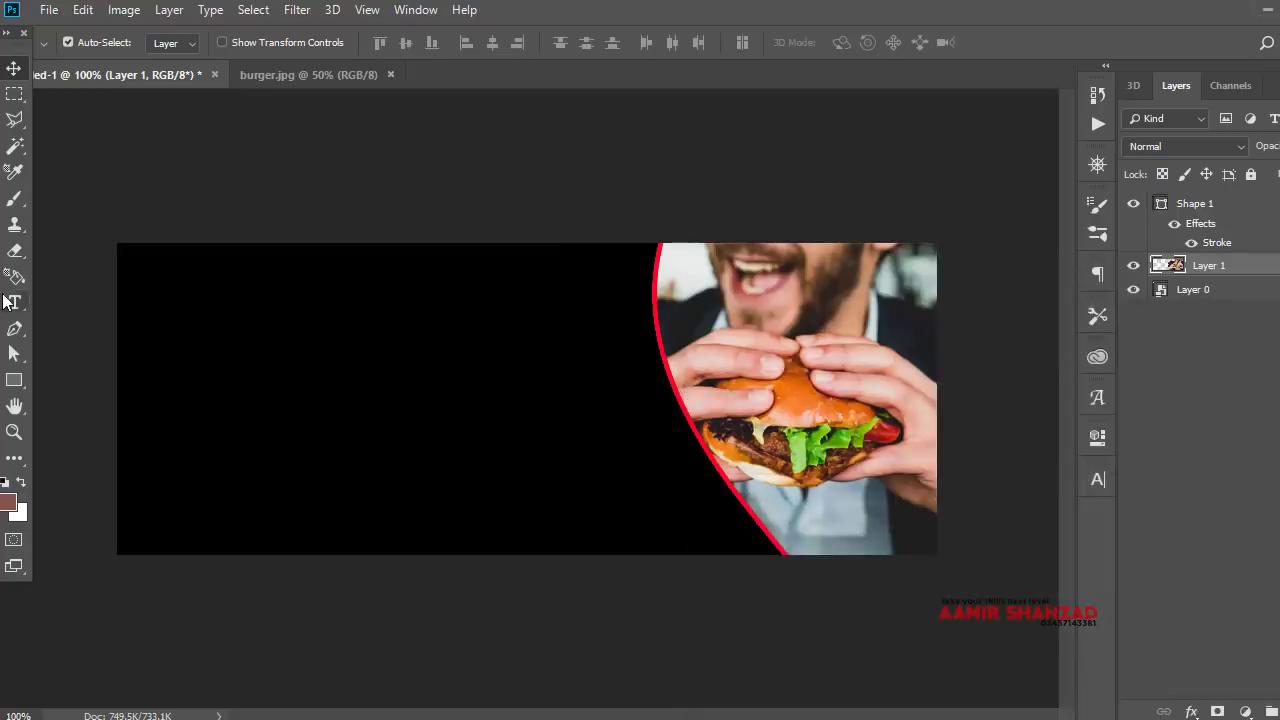
{"action": "left_click", "coordinate": [12, 302]}
{"action": "left_click", "coordinate": [305, 303]}
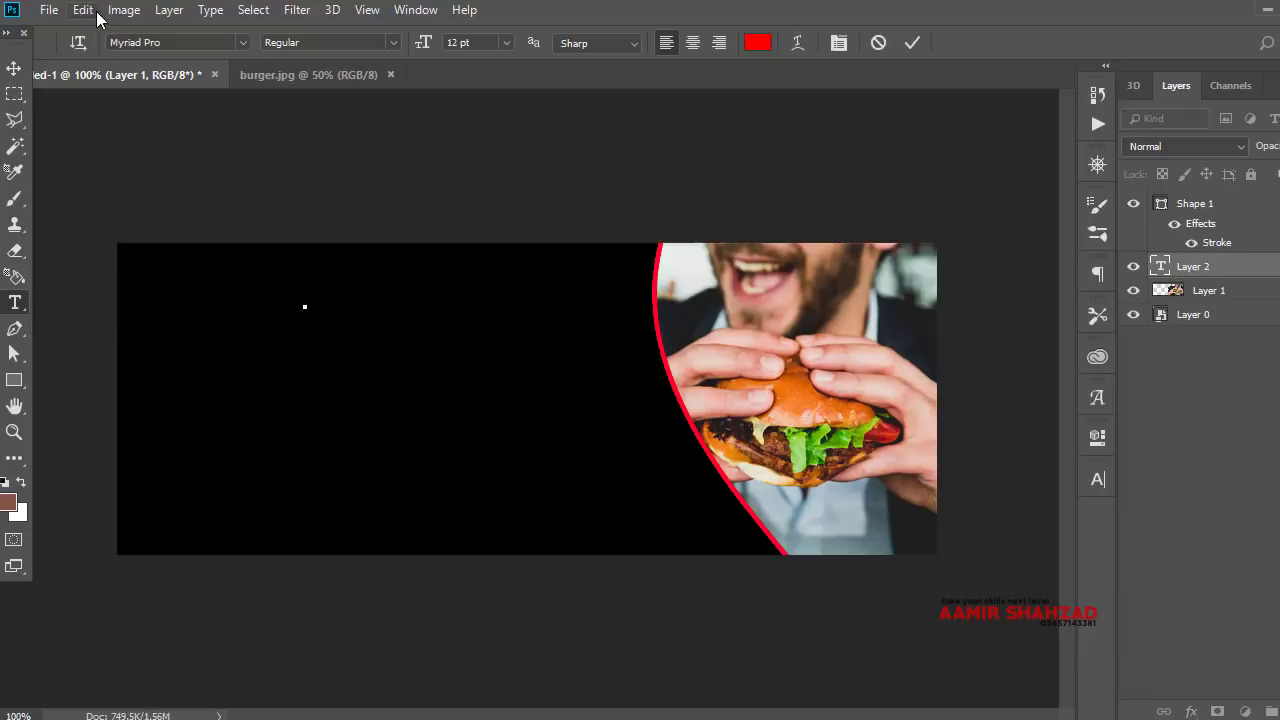
{"action": "left_click", "coordinate": [83, 10]}
{"action": "left_click", "coordinate": [75, 177]}
{"action": "left_click", "coordinate": [14, 67]}
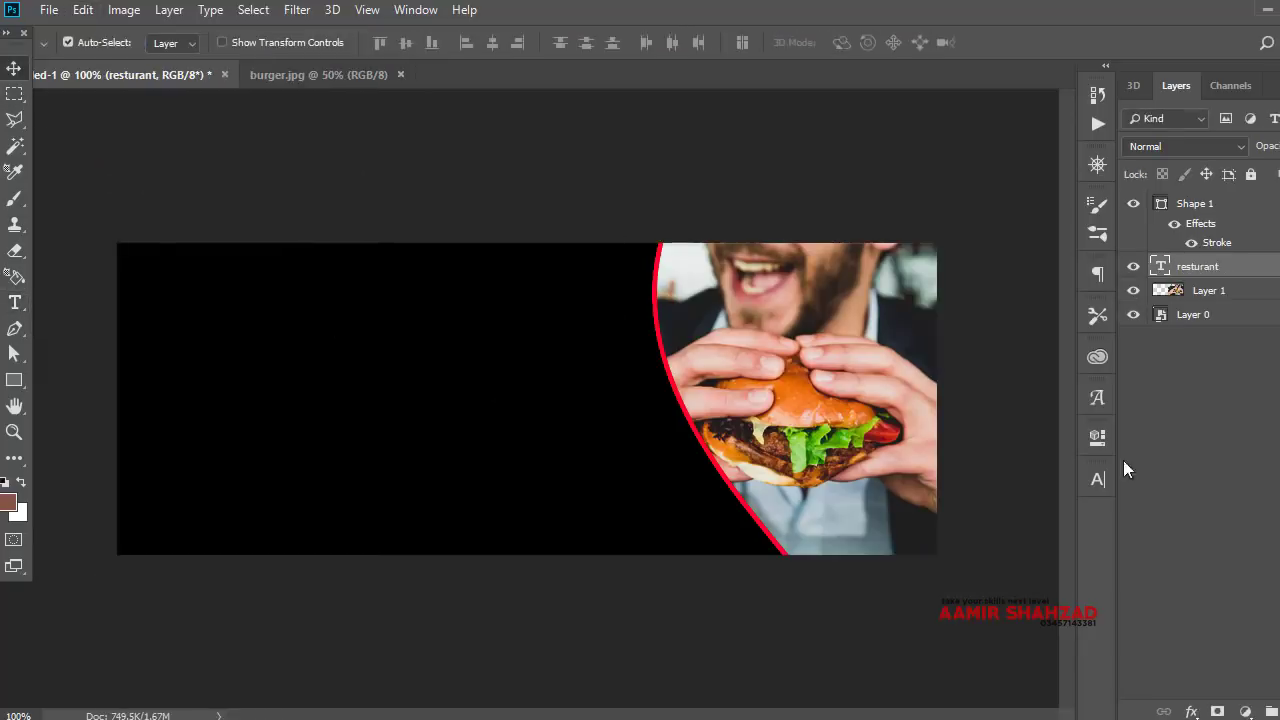
Make the text white and All Caps, layered above Shape 1 near the top
{"action": "left_click", "coordinate": [1095, 480]}
{"action": "left_click", "coordinate": [1019, 604]}
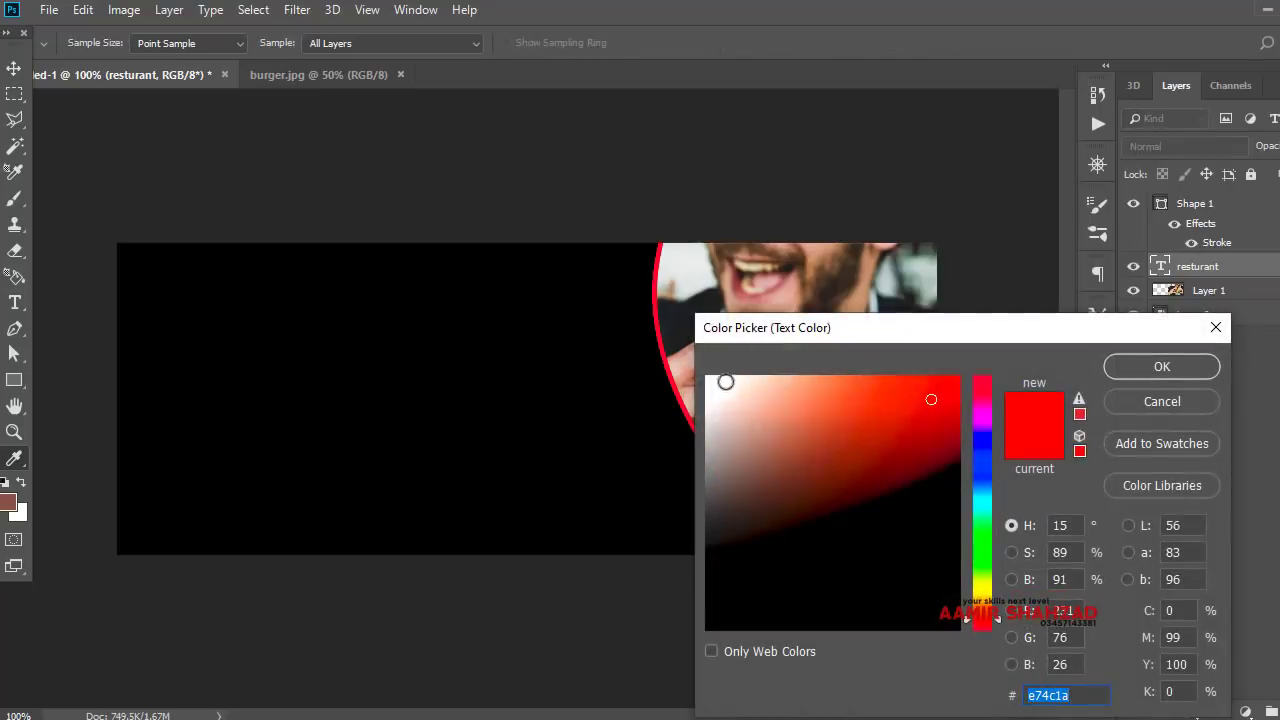
{"action": "left_click", "coordinate": [715, 379]}
{"action": "left_click", "coordinate": [1117, 372]}
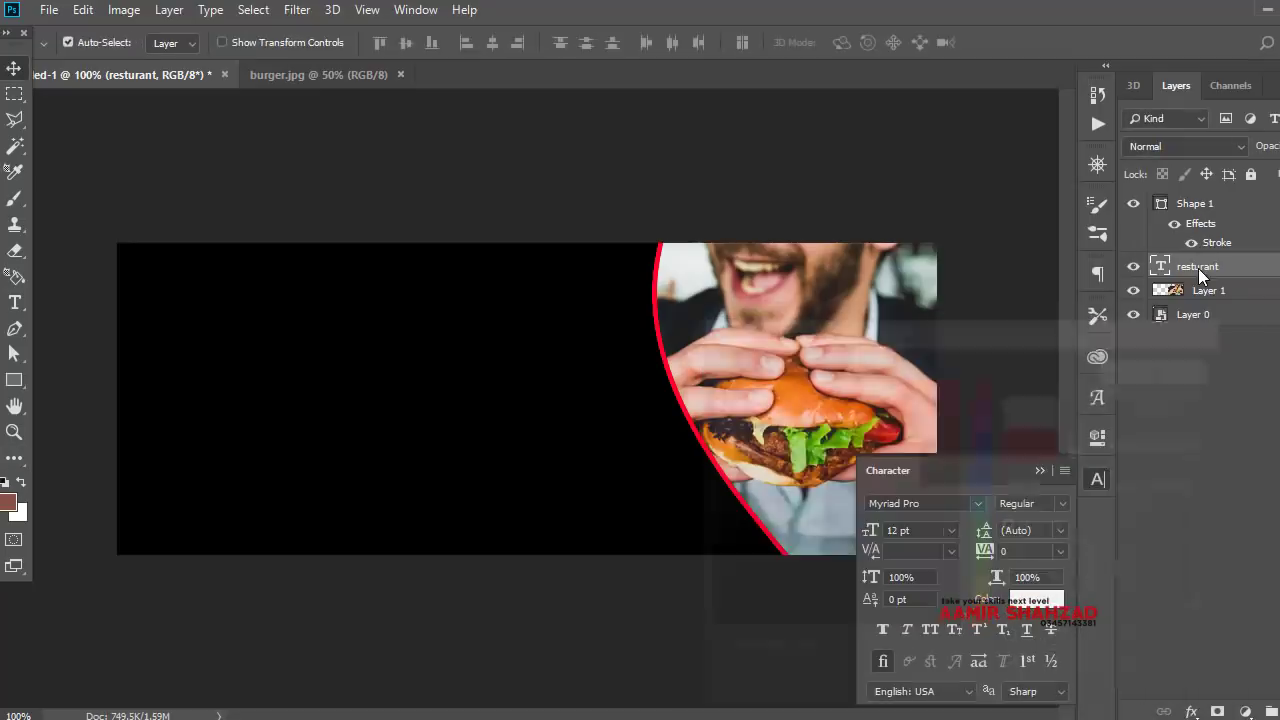
{"action": "left_click_drag", "start_coordinate": [1198, 268], "coordinate": [1198, 200]}
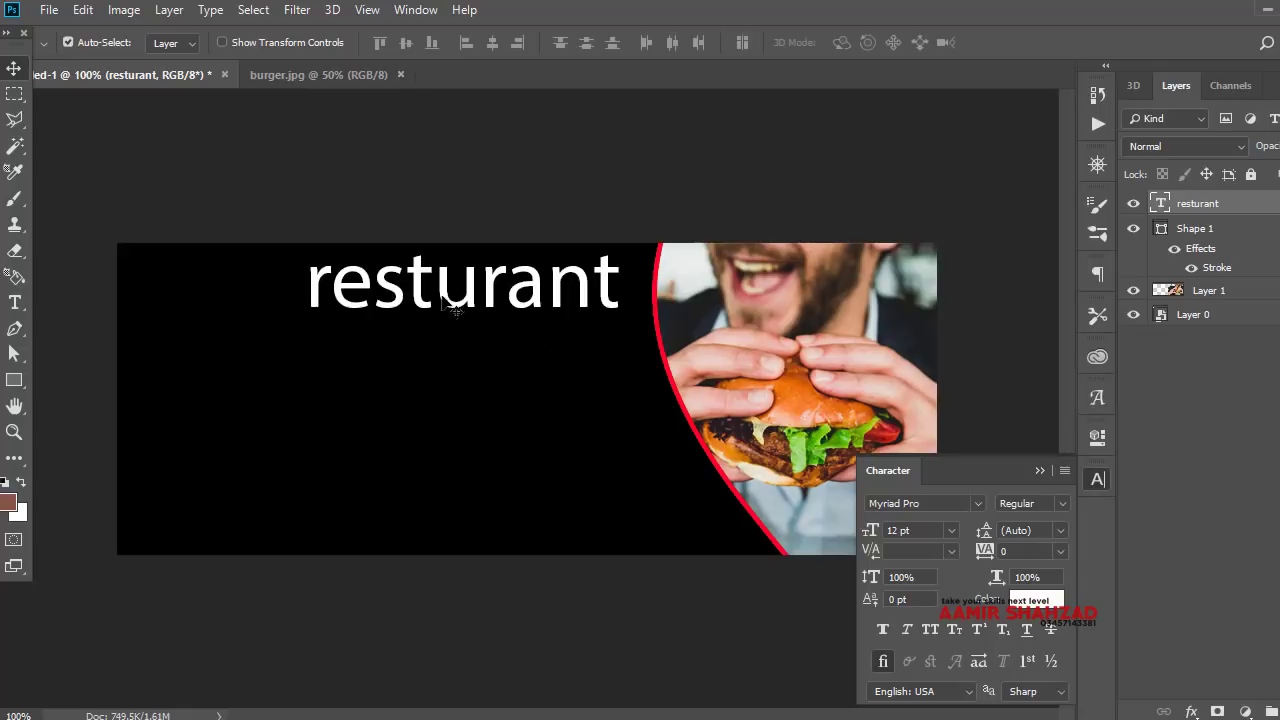
{"action": "left_click_drag", "start_coordinate": [443, 303], "coordinate": [369, 303]}
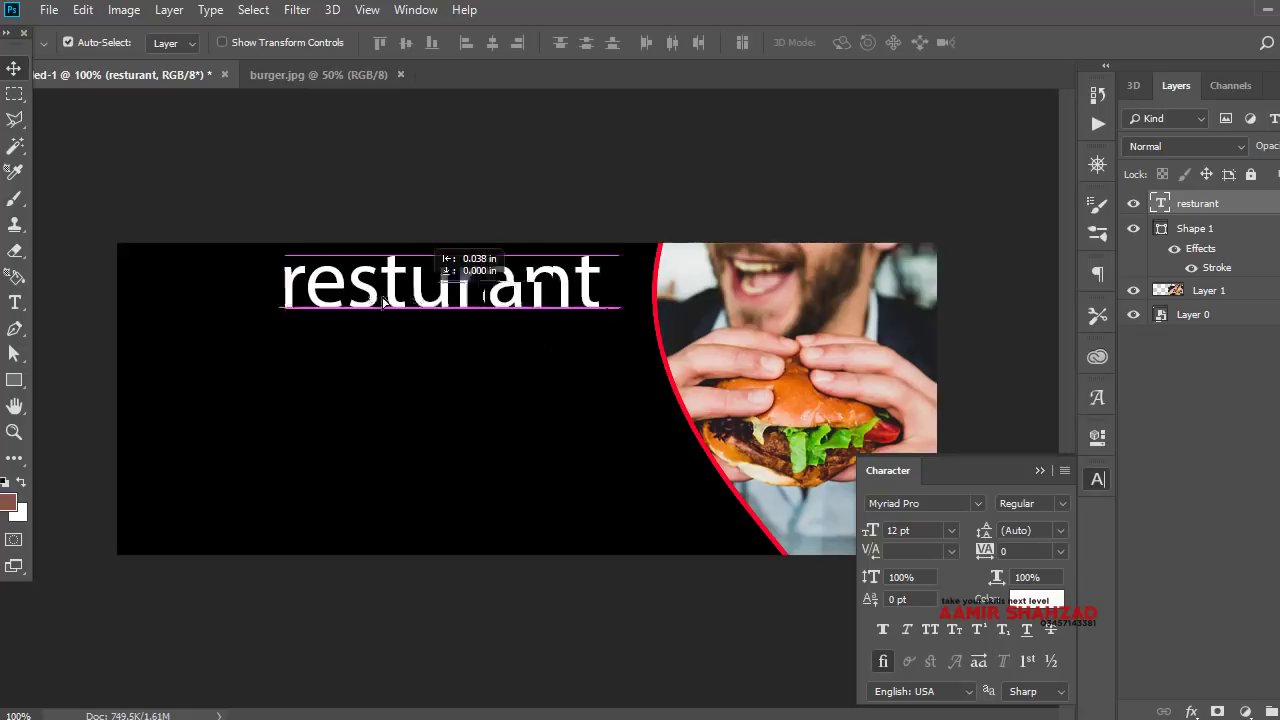
{"action": "left_click", "coordinate": [932, 629]}
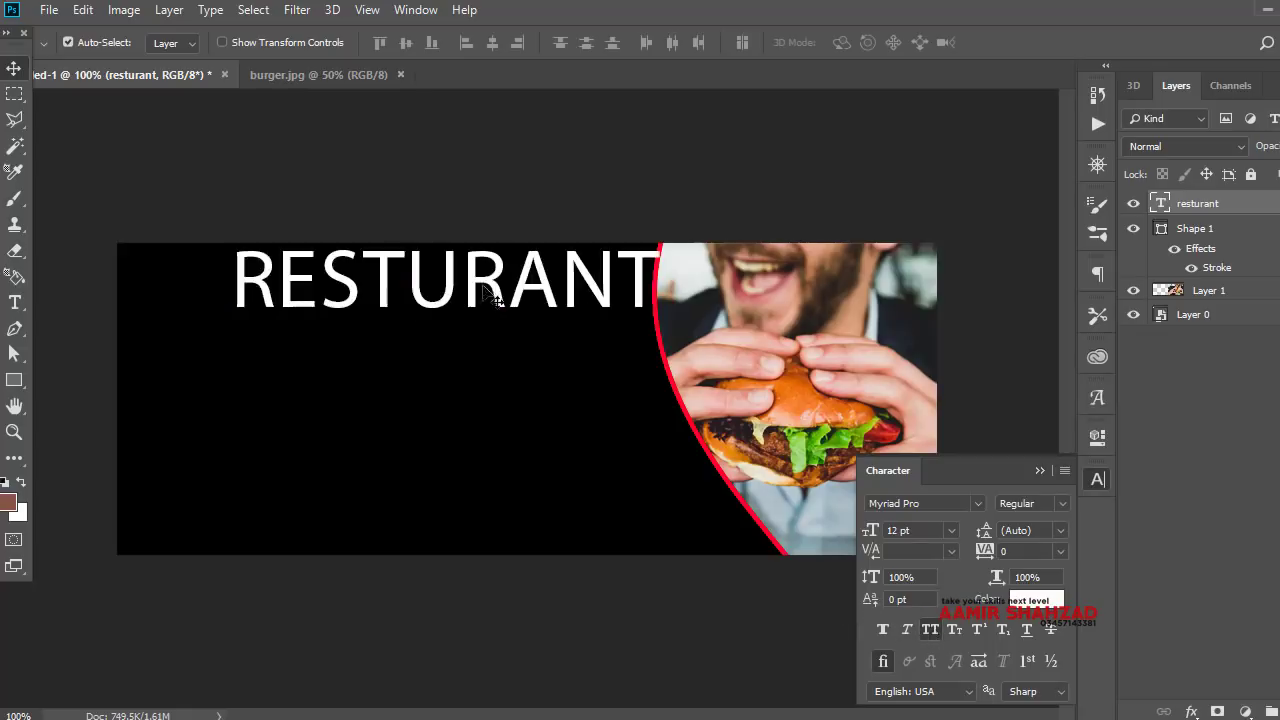
{"action": "left_click_drag", "start_coordinate": [487, 290], "coordinate": [462, 300]}
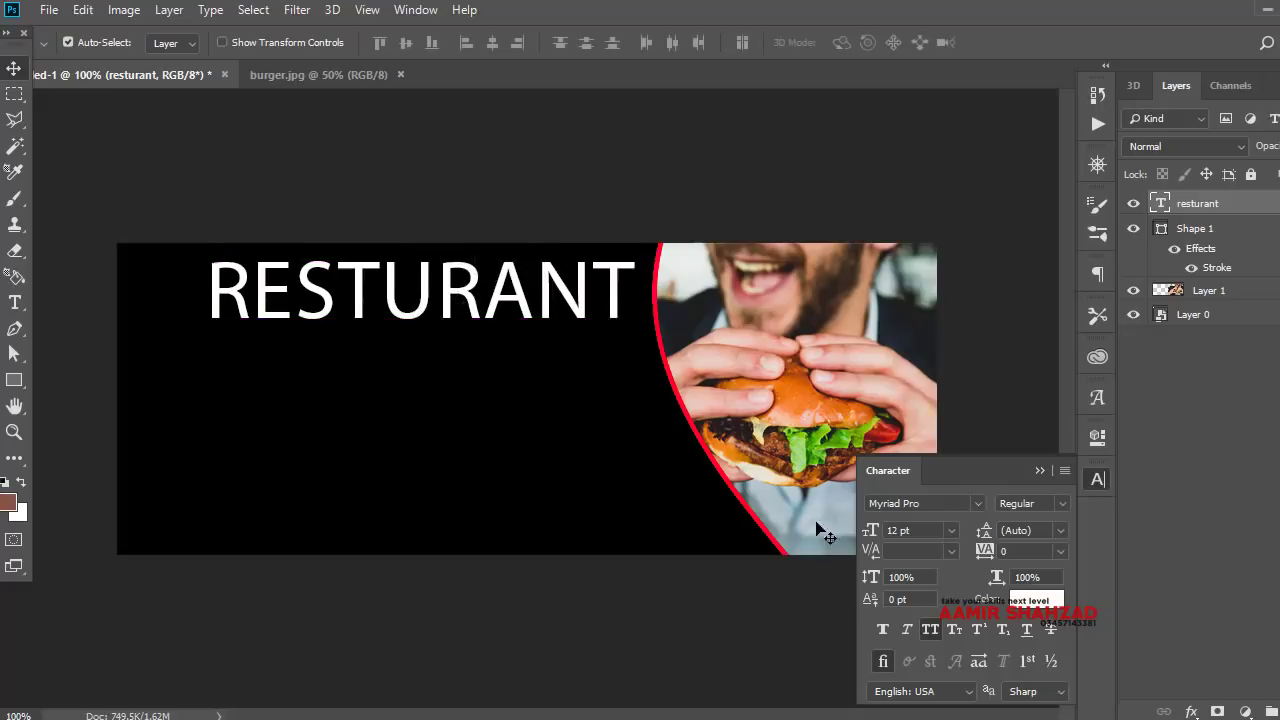
Set RESTURANT's font to Montserrat Alternates Medium
{"action": "left_click", "coordinate": [930, 506]}
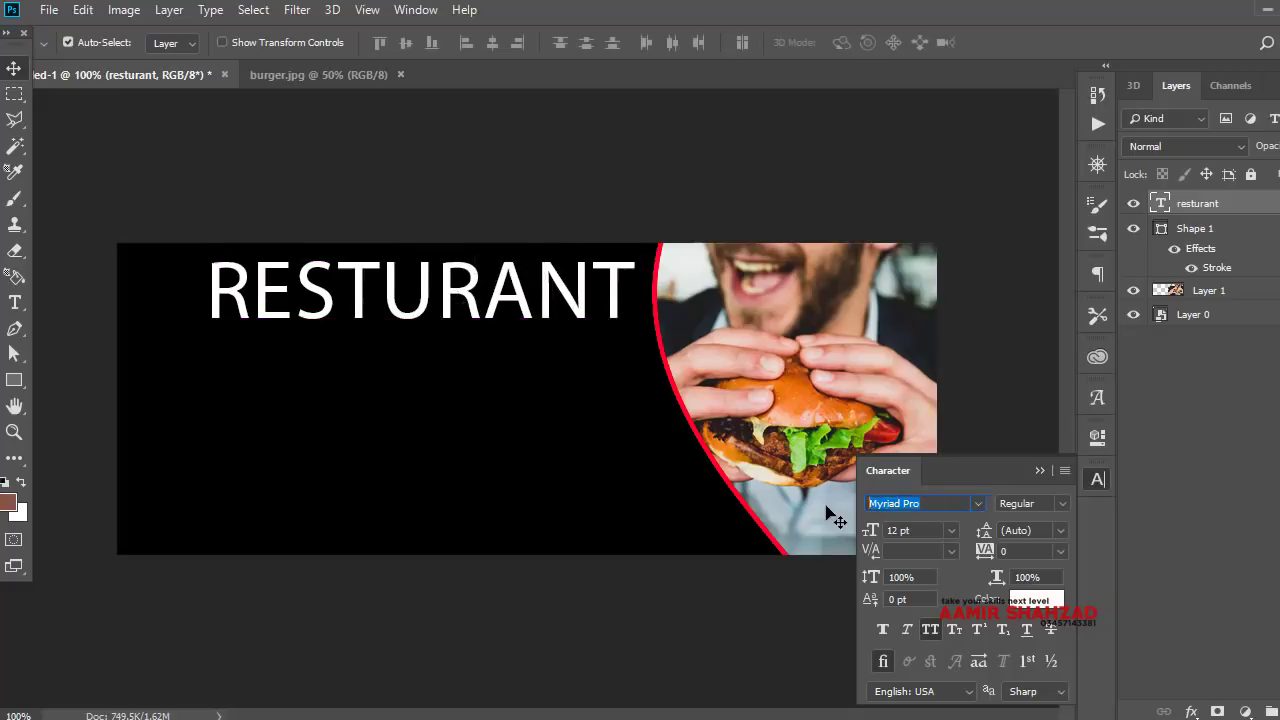
{"action": "type", "text": "m"}
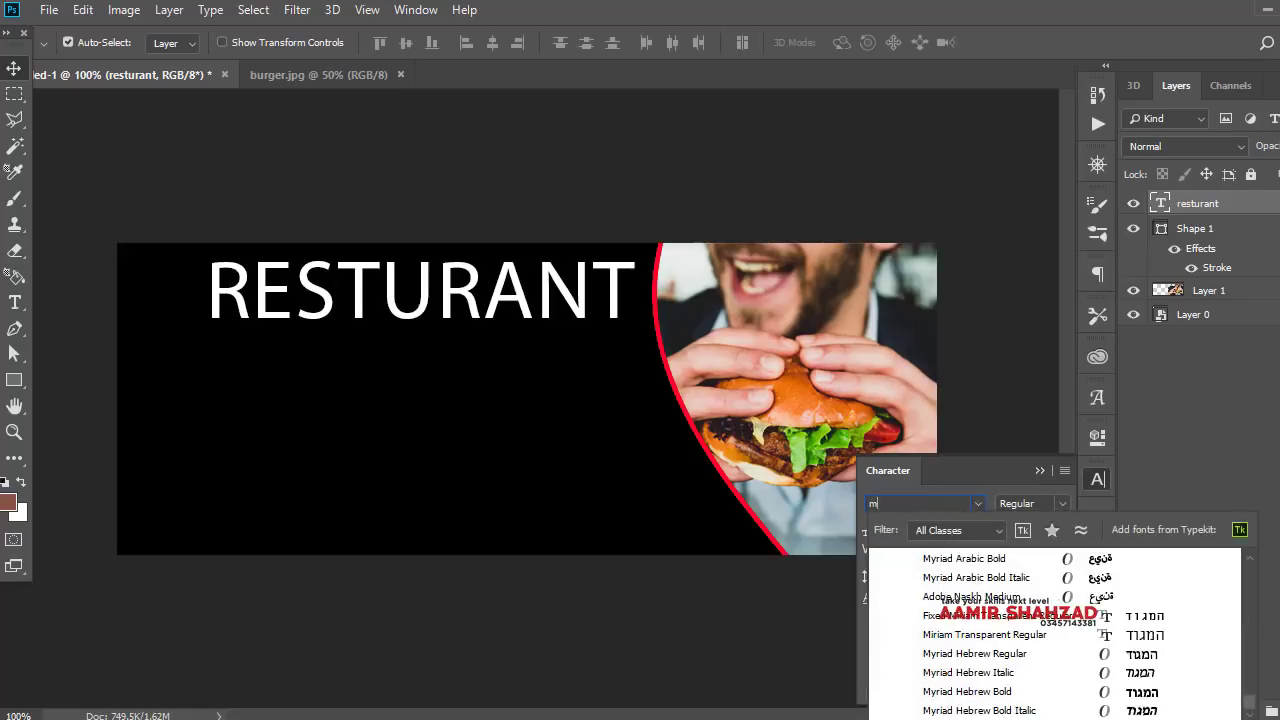
{"action": "type", "text": "on"}
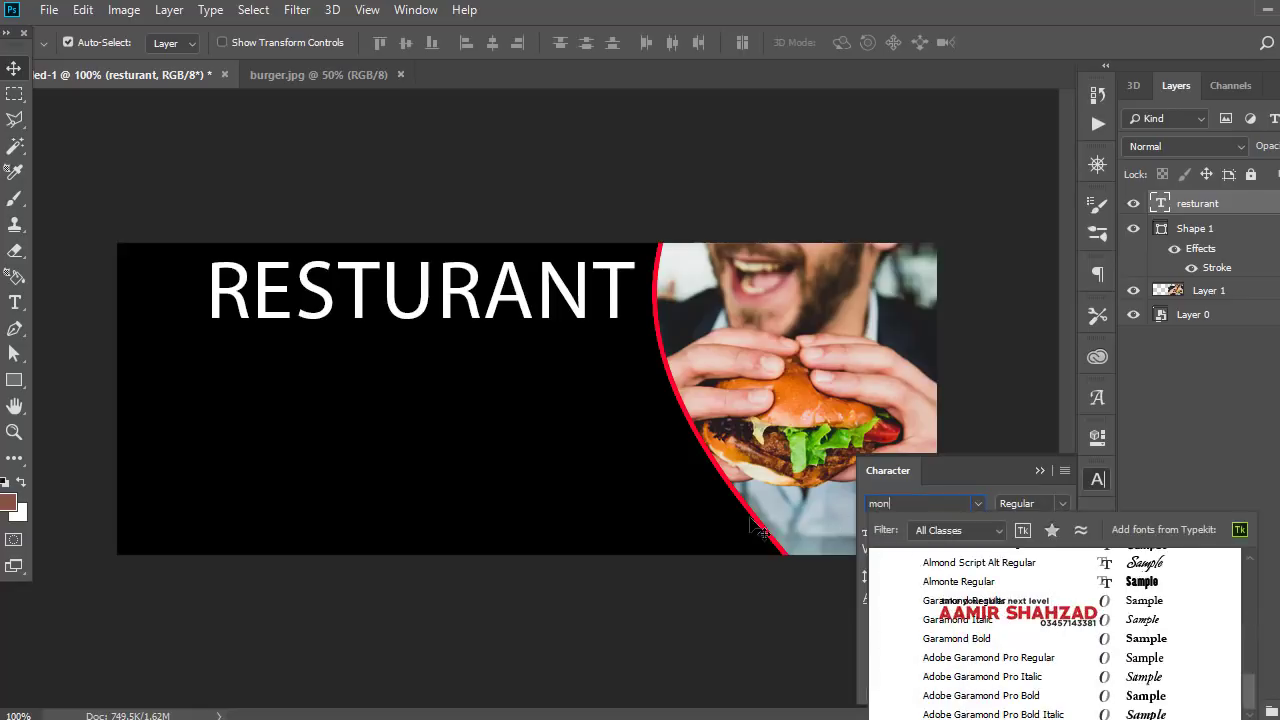
{"action": "type", "text": "t"}
{"action": "key", "text": "Down"}
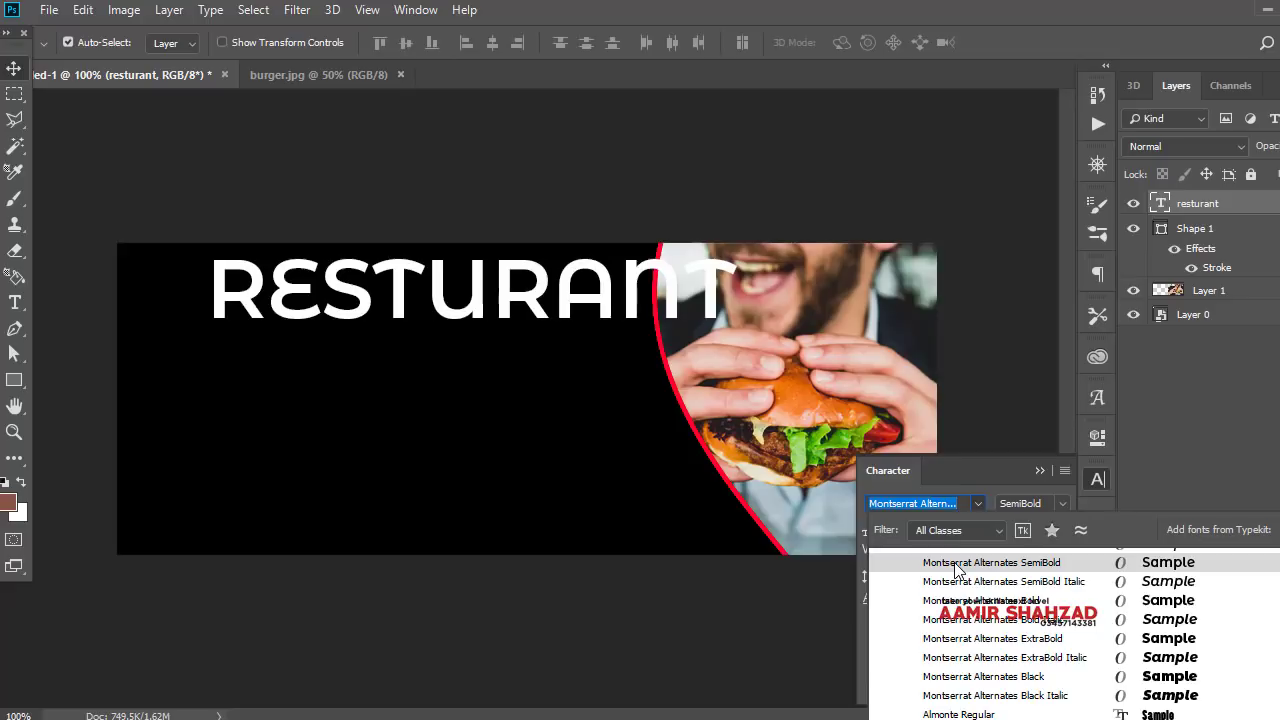
{"action": "left_click", "coordinate": [955, 563]}
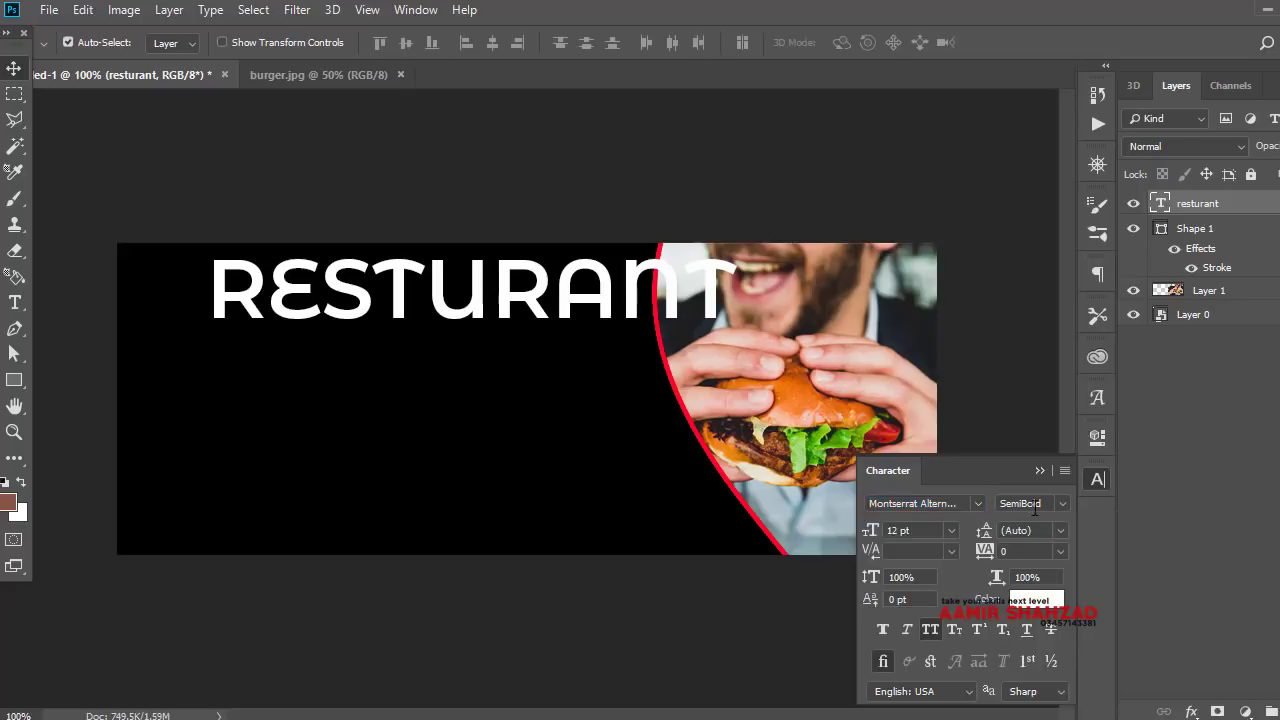
{"action": "left_click", "coordinate": [1066, 503]}
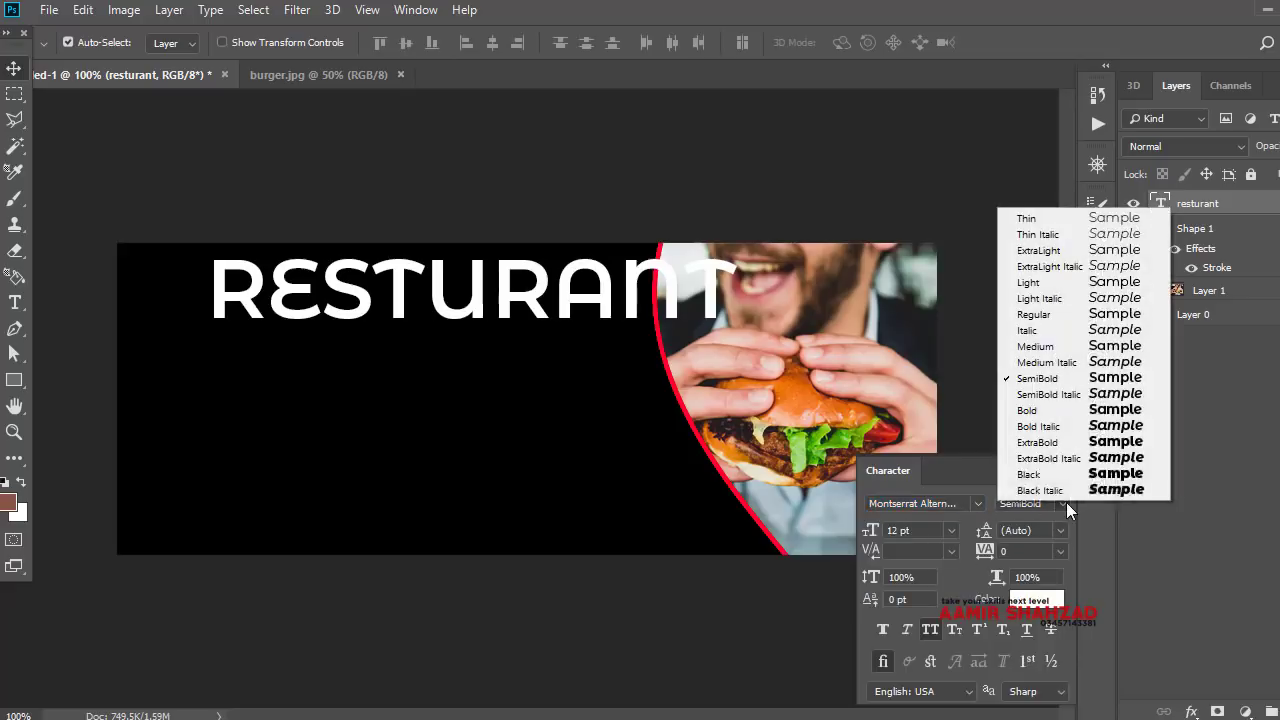
{"action": "left_click", "coordinate": [1064, 442]}
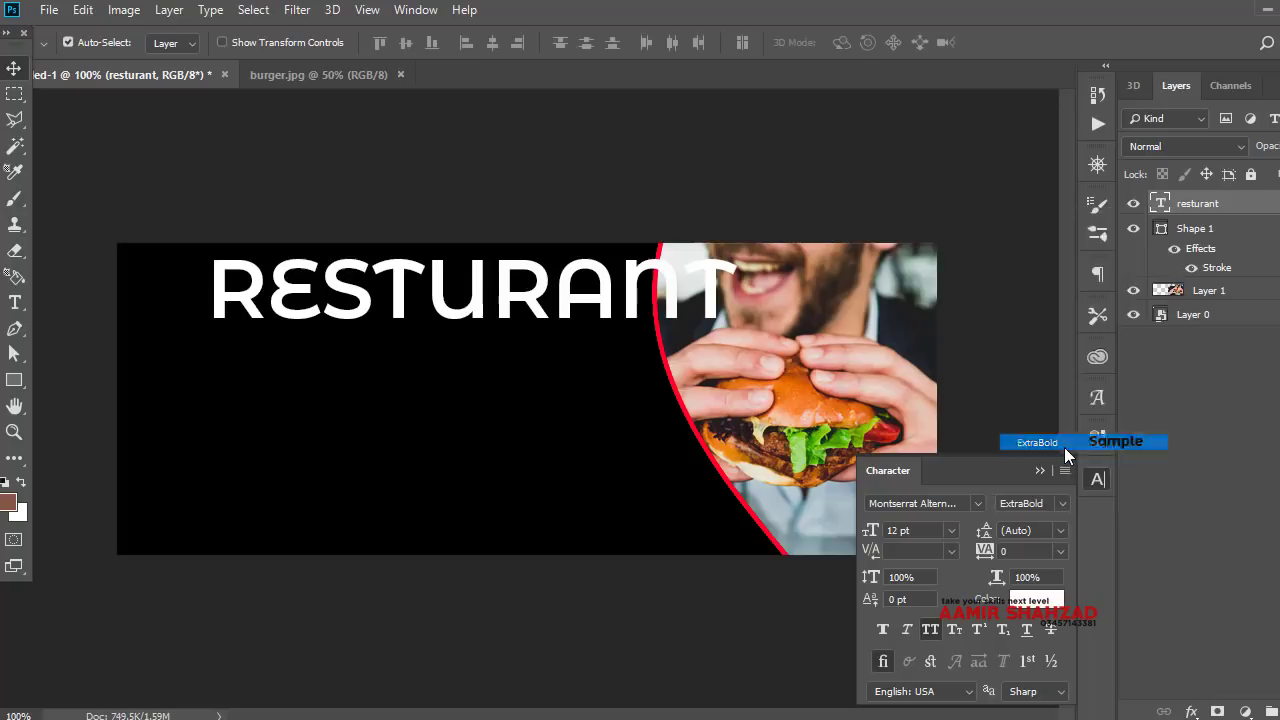
{"action": "left_click", "coordinate": [1055, 506]}
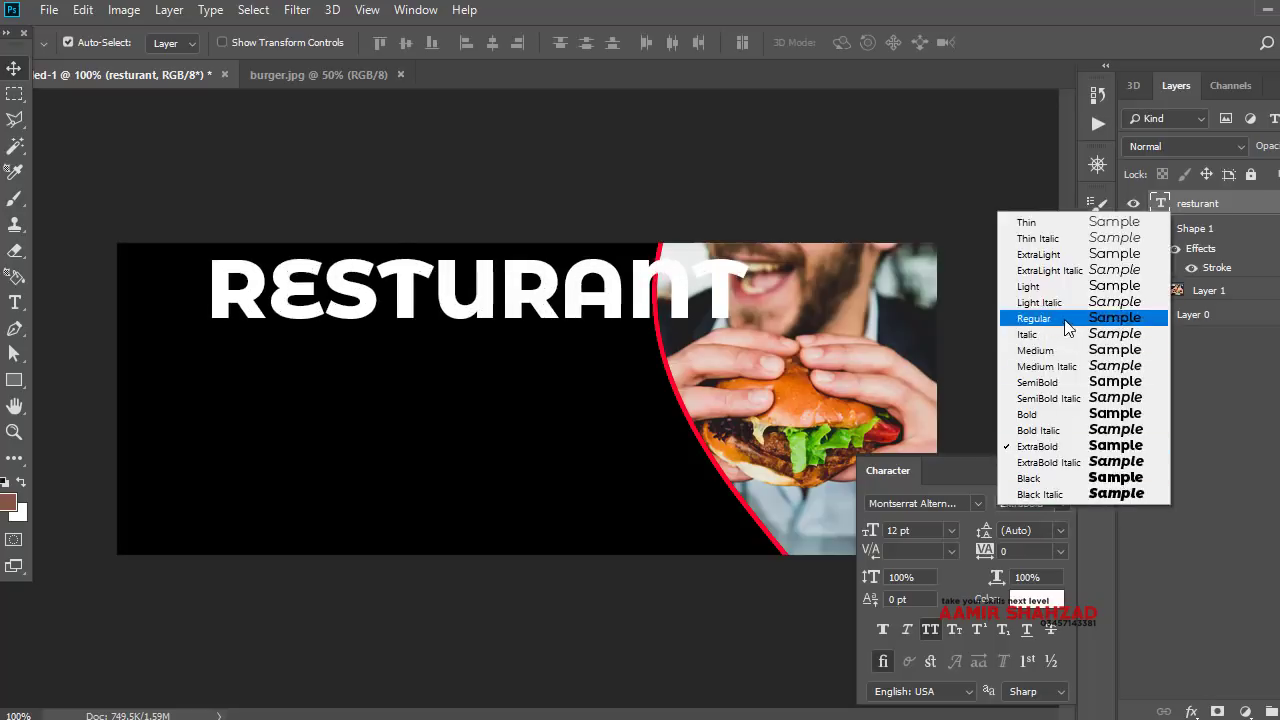
{"action": "left_click", "coordinate": [1066, 350]}
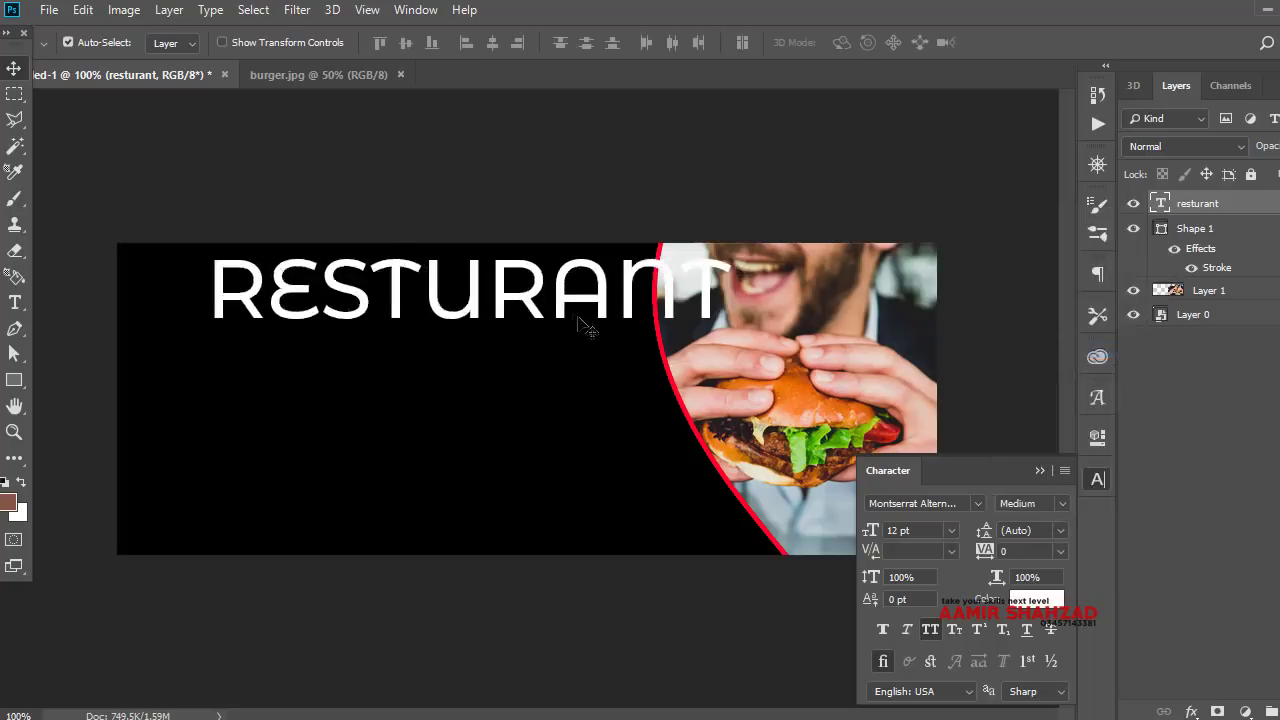
Reduce RESTURANT to 9 pt and shift it toward the black panel's centre
{"action": "left_click_drag", "start_coordinate": [500, 285], "coordinate": [422, 285]}
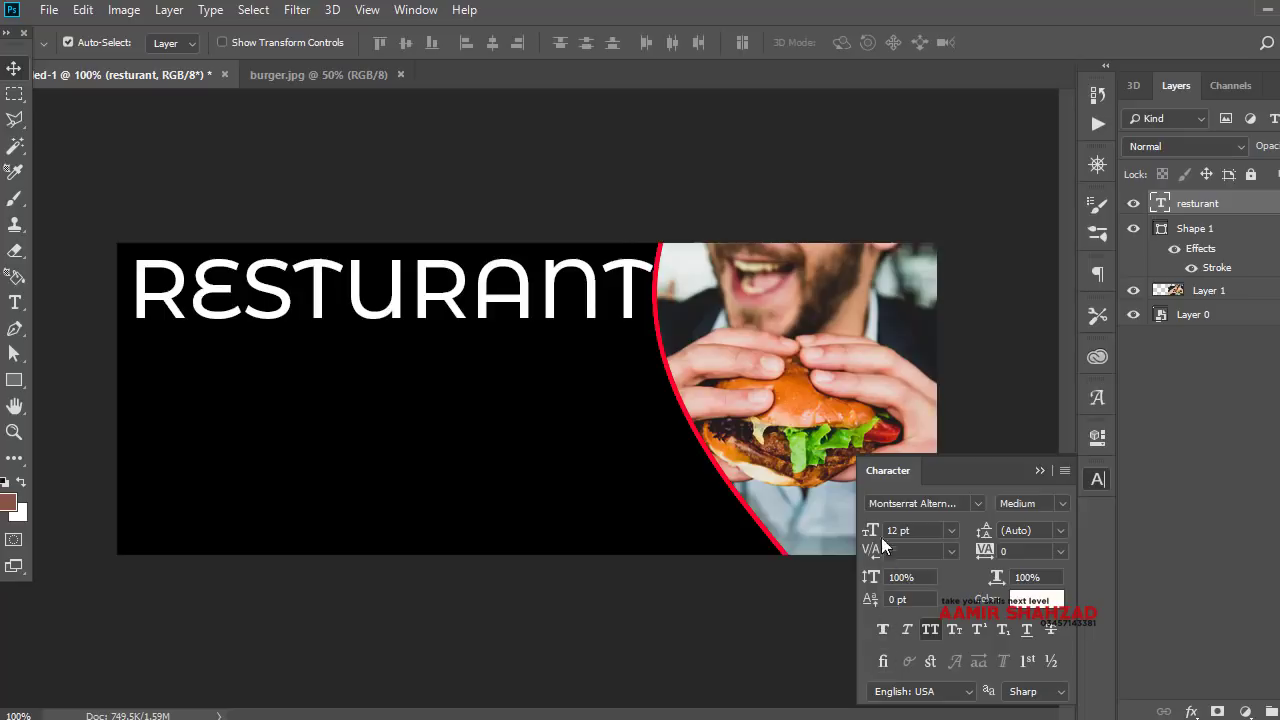
{"action": "left_click_drag", "start_coordinate": [873, 531], "coordinate": [880, 530]}
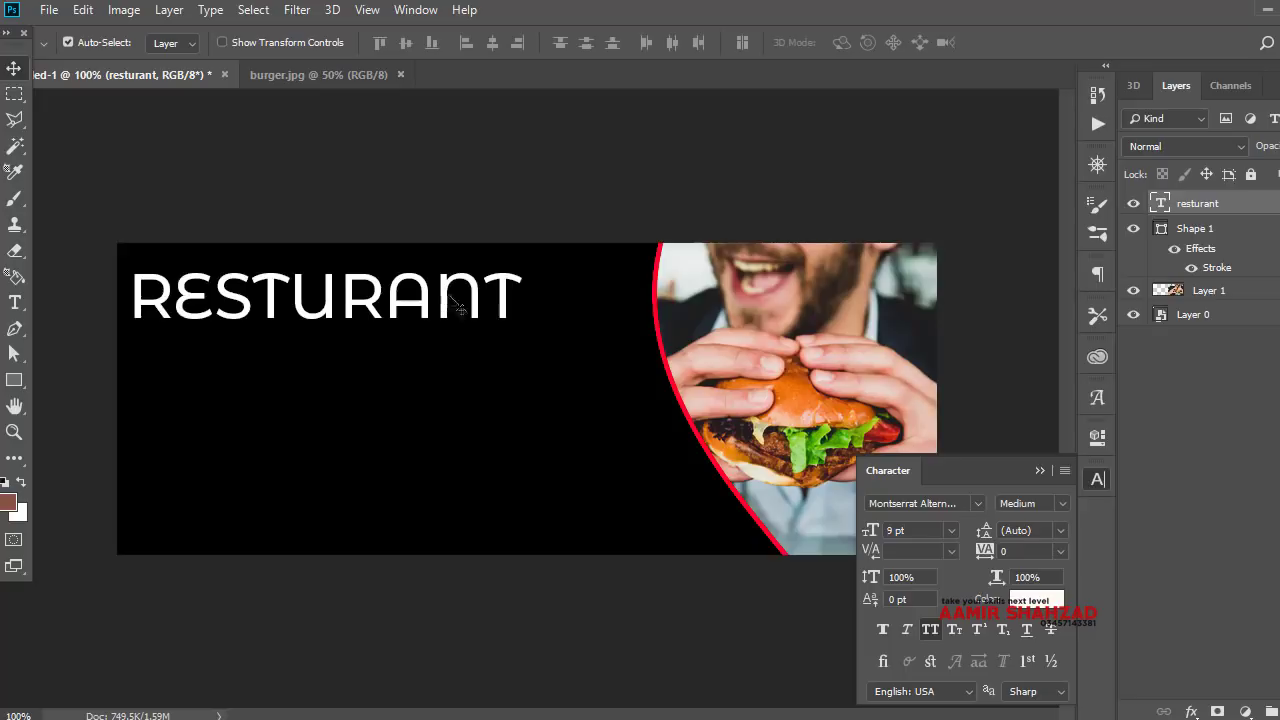
{"action": "left_click_drag", "start_coordinate": [459, 307], "coordinate": [517, 292]}
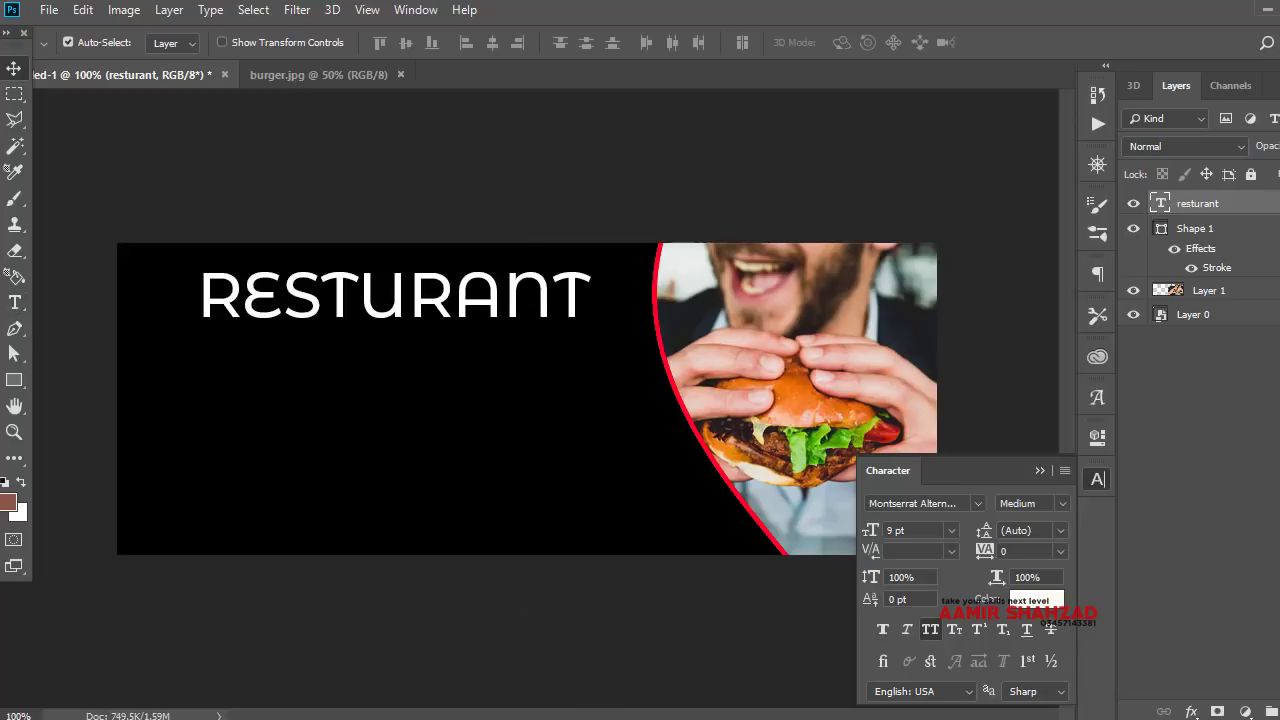
{"action": "key", "text": "alt+Tab"}
Copy 'specials' from the notes and paste it as a new text layer on Shape 1
{"action": "left_click_drag", "start_coordinate": [790, 351], "coordinate": [707, 351]}
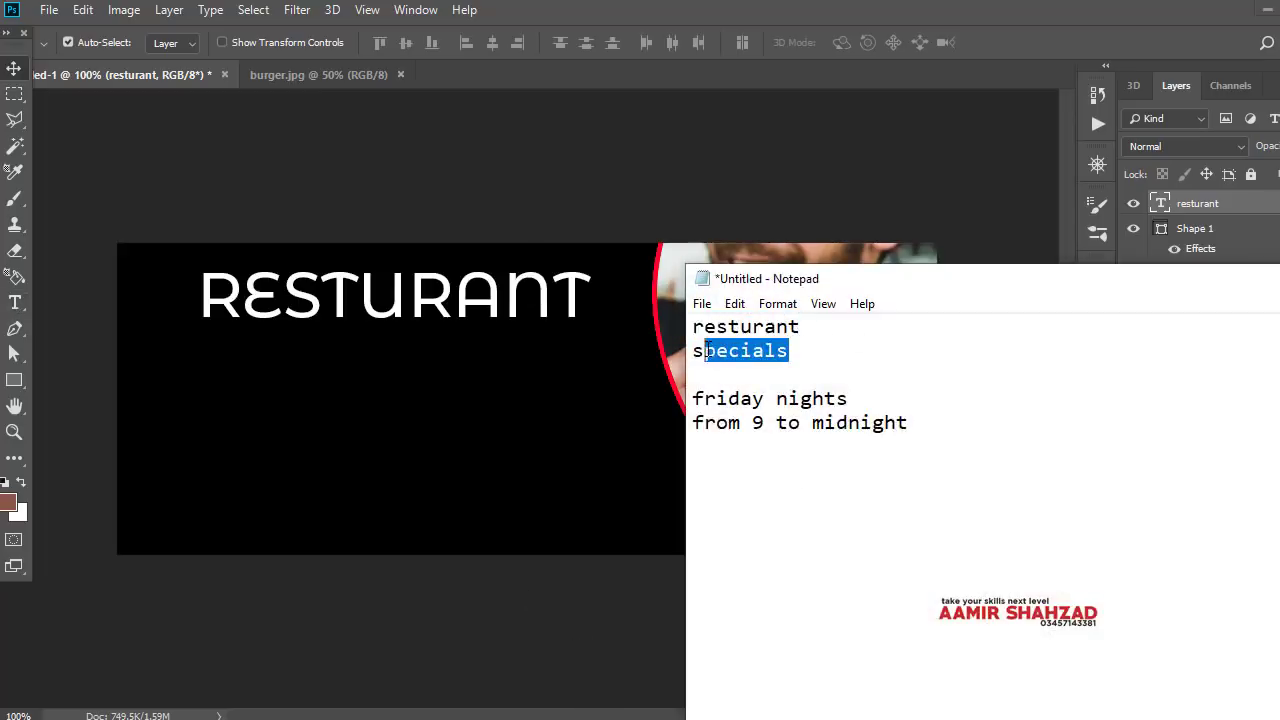
{"action": "right_click", "coordinate": [707, 351]}
{"action": "left_click", "coordinate": [749, 414]}
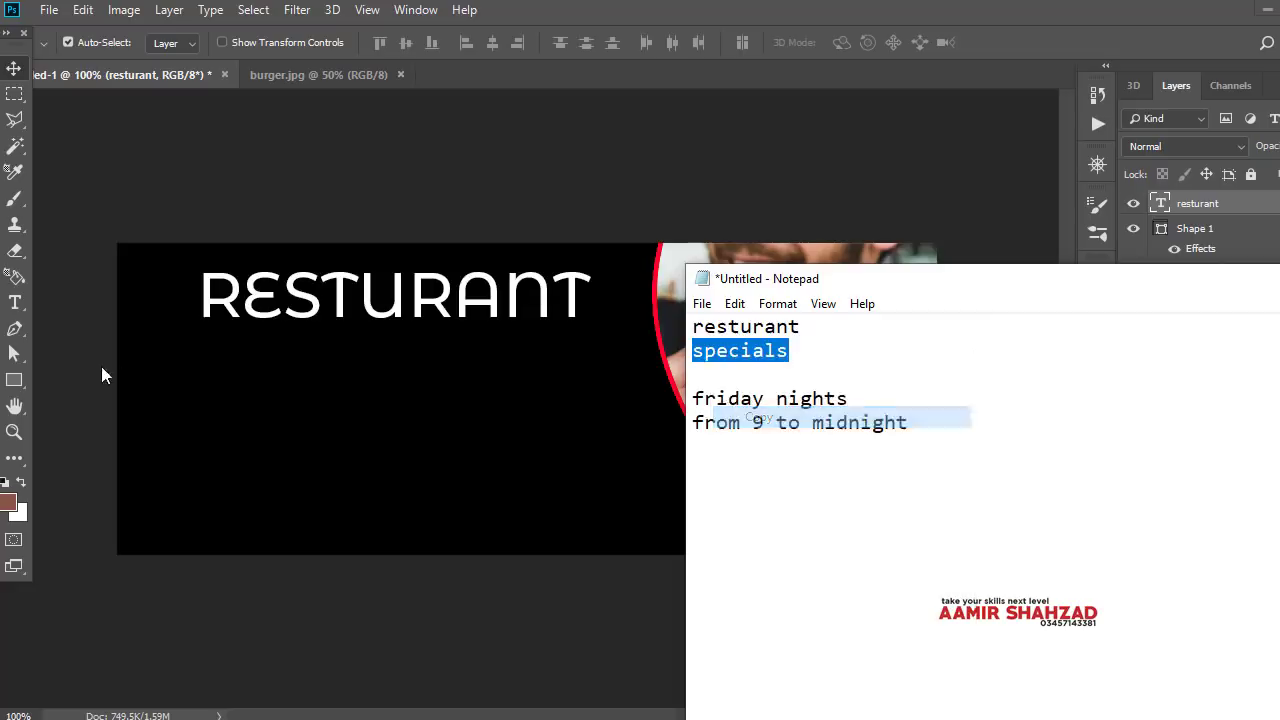
{"action": "left_click", "coordinate": [100, 371]}
{"action": "key", "text": "t"}
{"action": "left_click", "coordinate": [256, 390]}
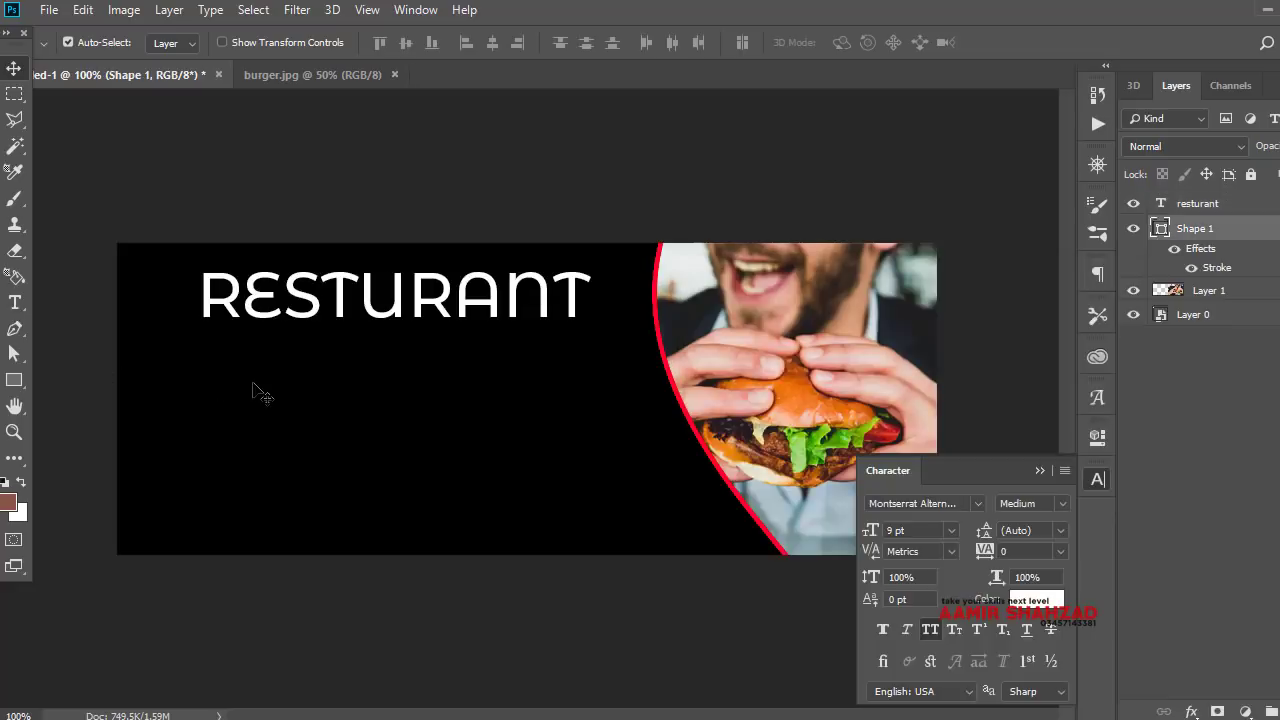
{"action": "left_click", "coordinate": [14, 298]}
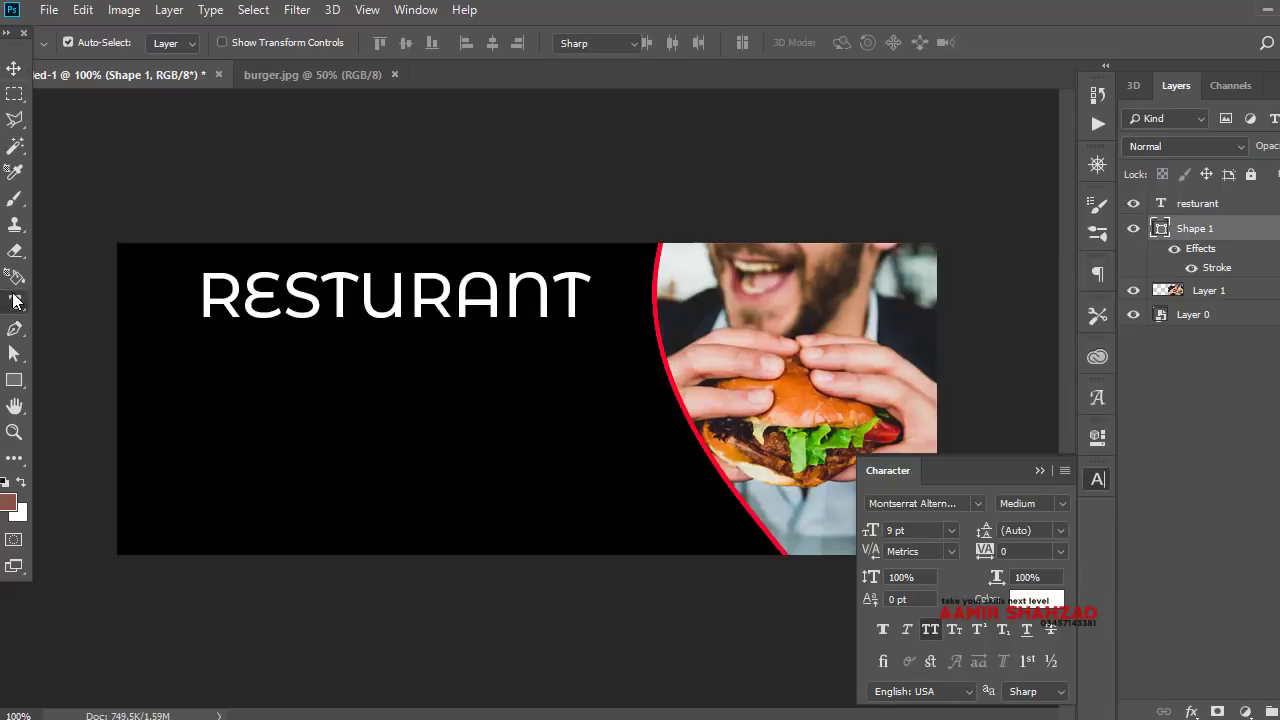
{"action": "left_click", "coordinate": [220, 362]}
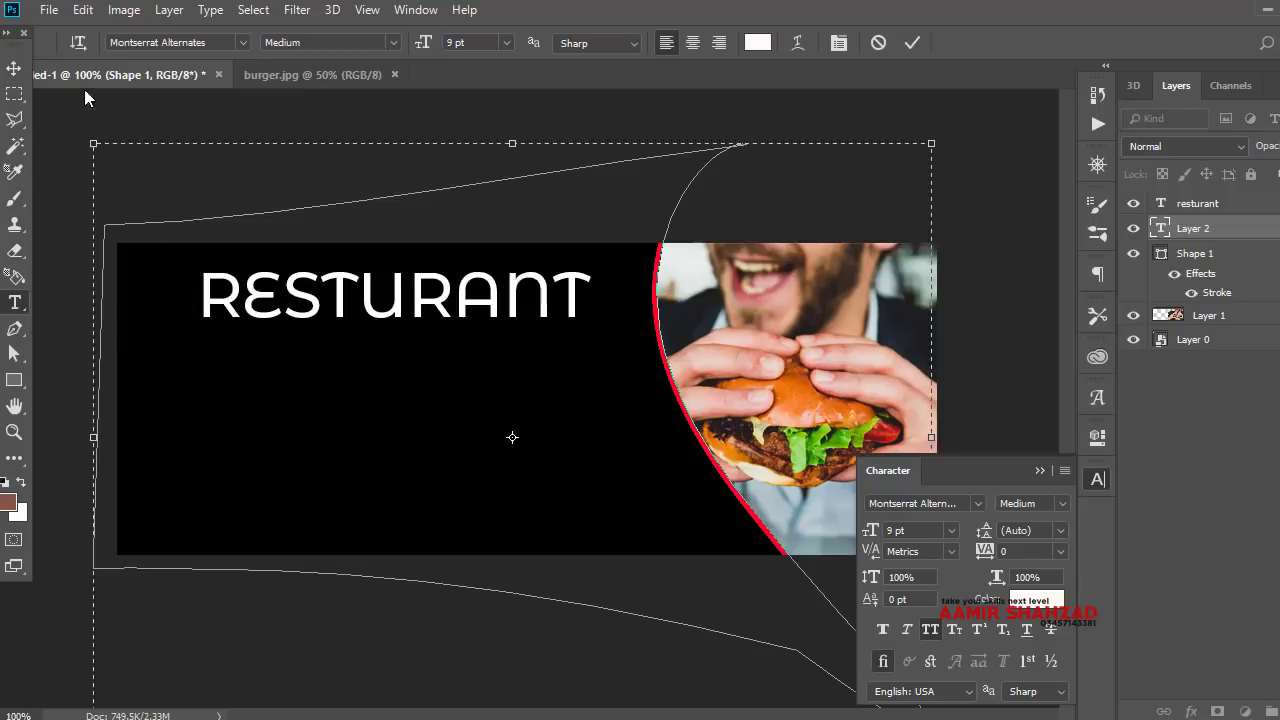
{"action": "left_click", "coordinate": [82, 10]}
{"action": "left_click", "coordinate": [135, 181]}
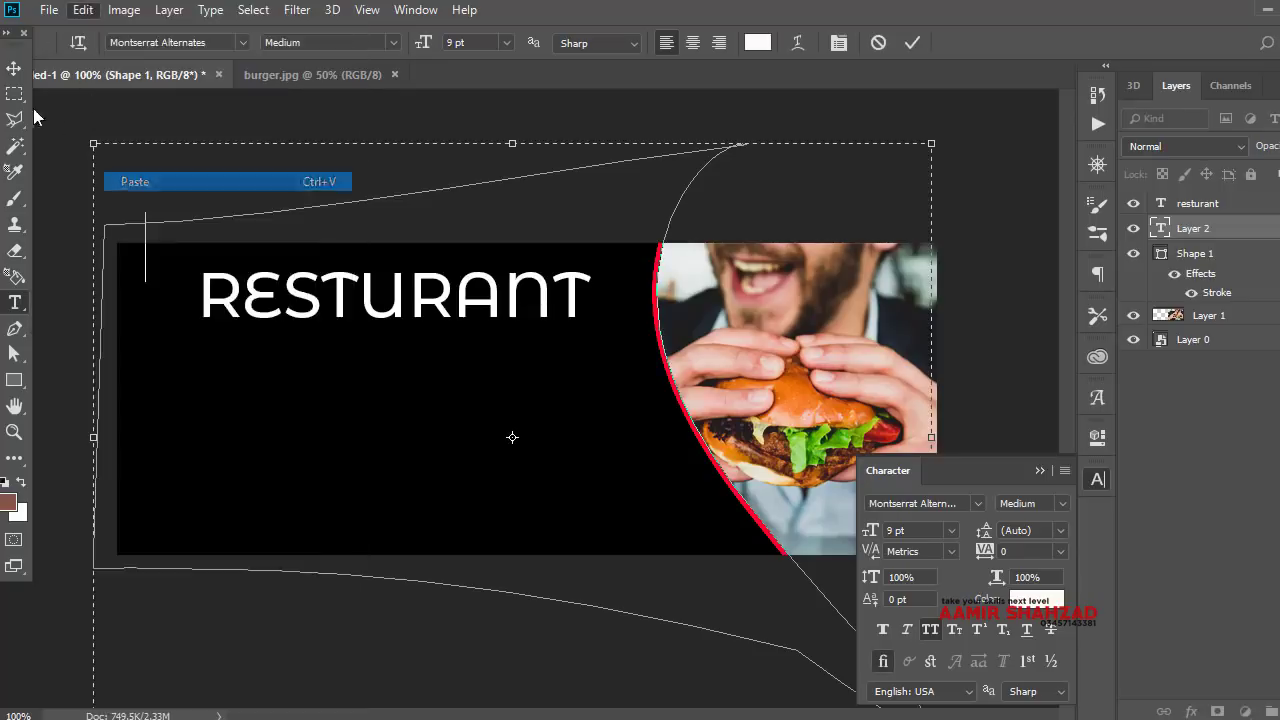
{"action": "left_click", "coordinate": [14, 68]}
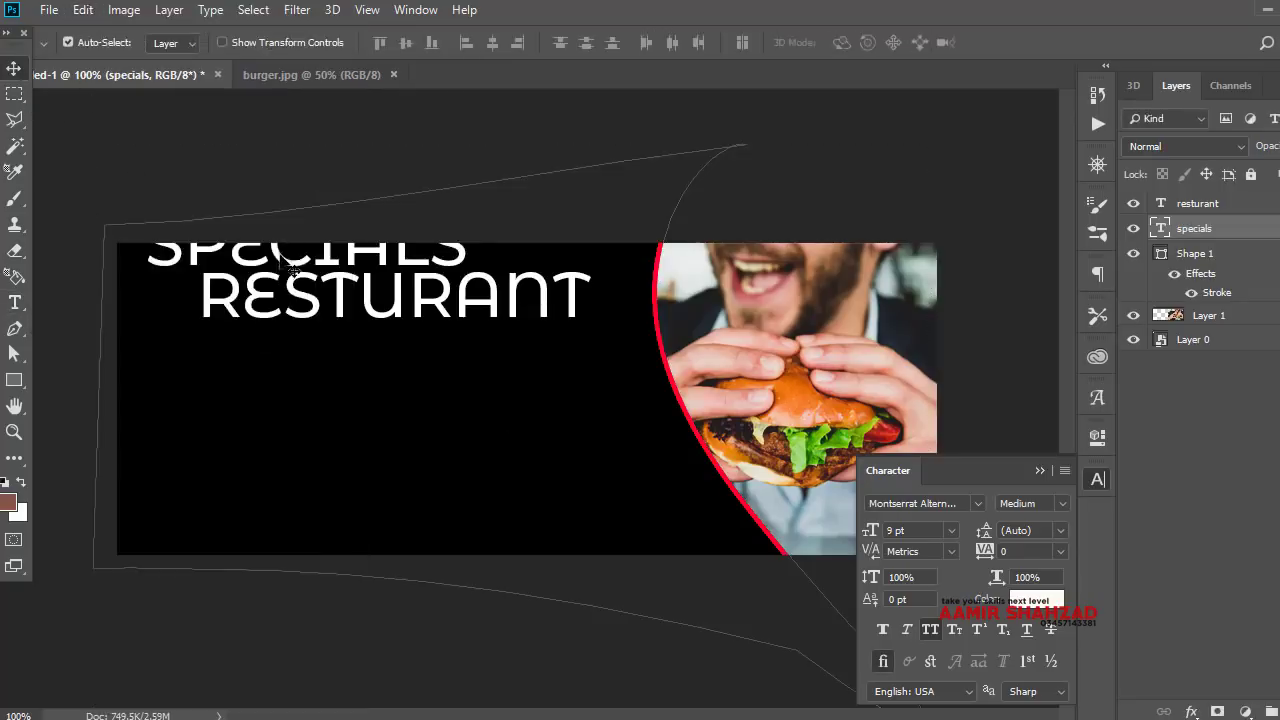
Set SPECIALS to ExtraBold and tuck it close under RESTURANT
{"action": "mouse_move", "coordinate": [285, 266]}
{"action": "left_mouse_down"}
{"action": "mouse_move", "coordinate": [362, 378]}
{"action": "mouse_move", "coordinate": [372, 374]}
{"action": "left_mouse_up"}
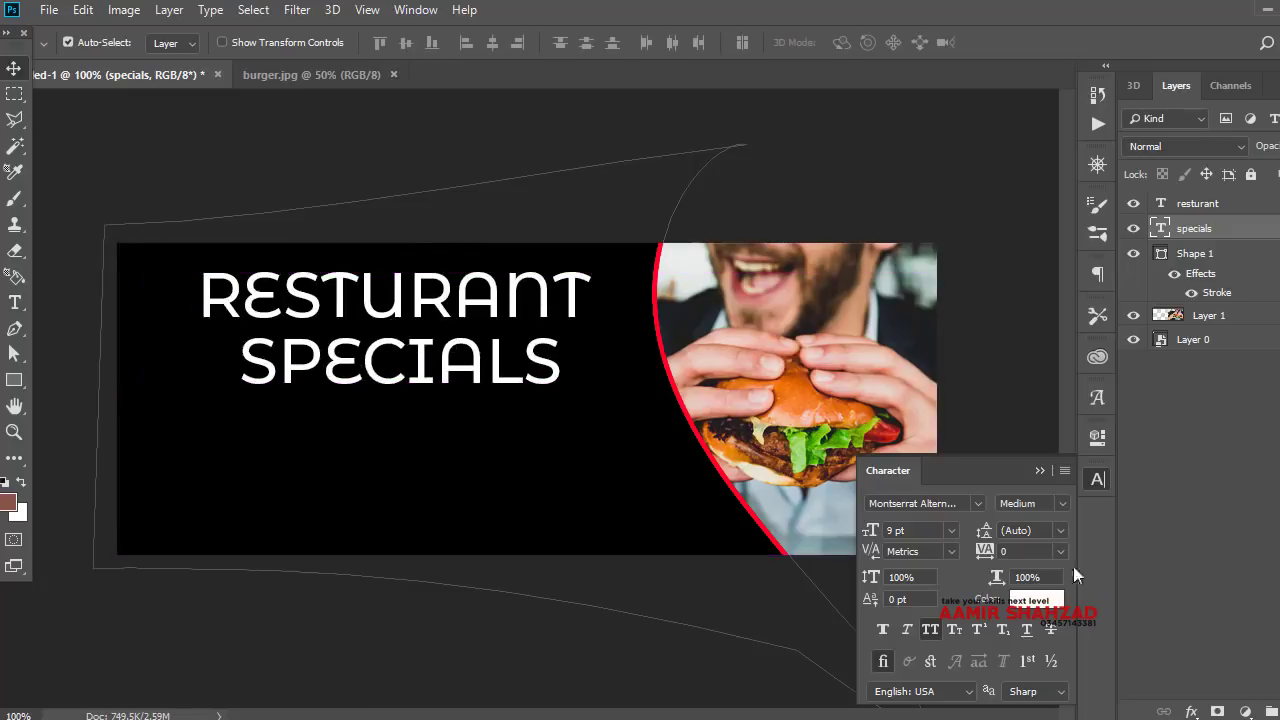
{"action": "left_click", "coordinate": [1060, 508]}
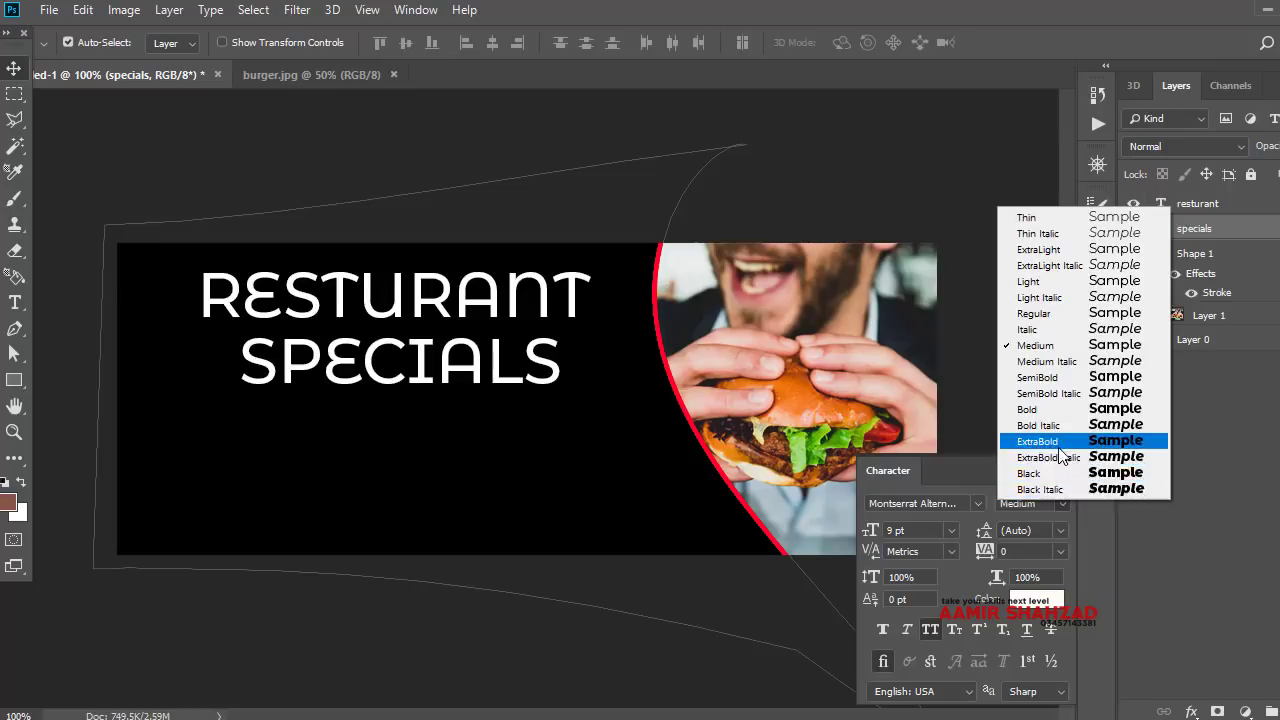
{"action": "left_click", "coordinate": [1060, 438]}
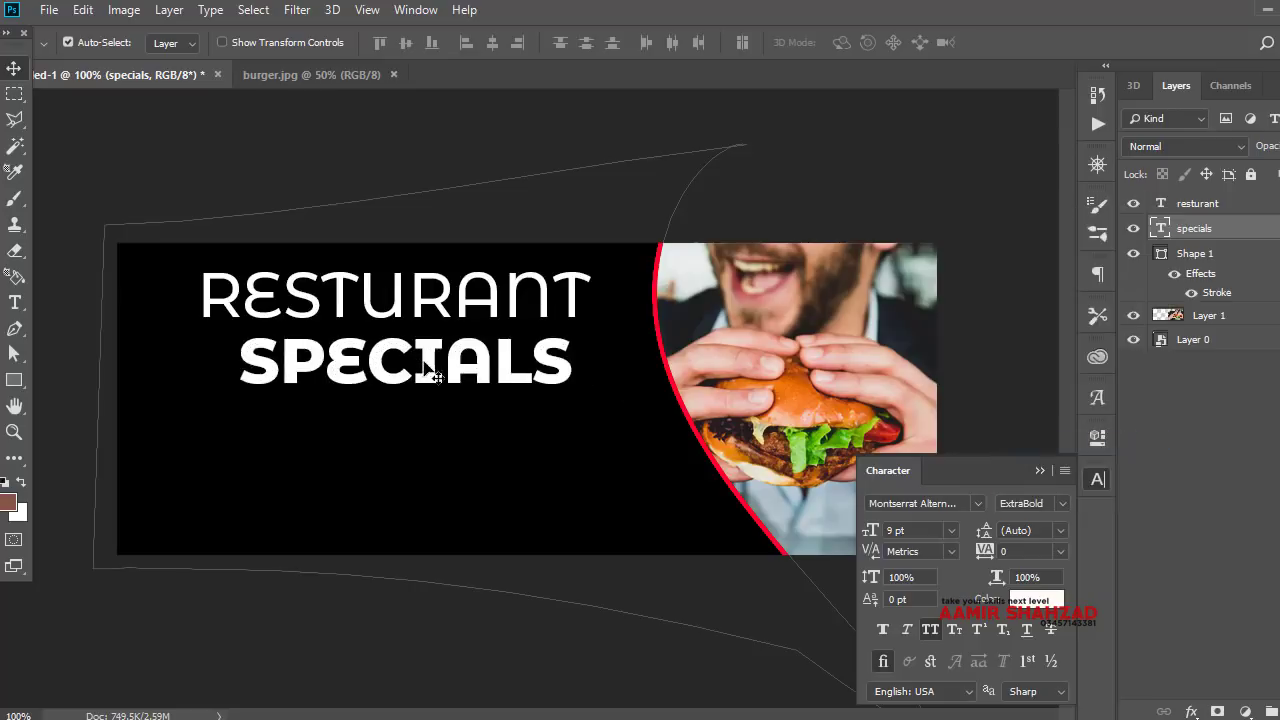
{"action": "left_click_drag", "start_coordinate": [423, 365], "coordinate": [420, 356]}
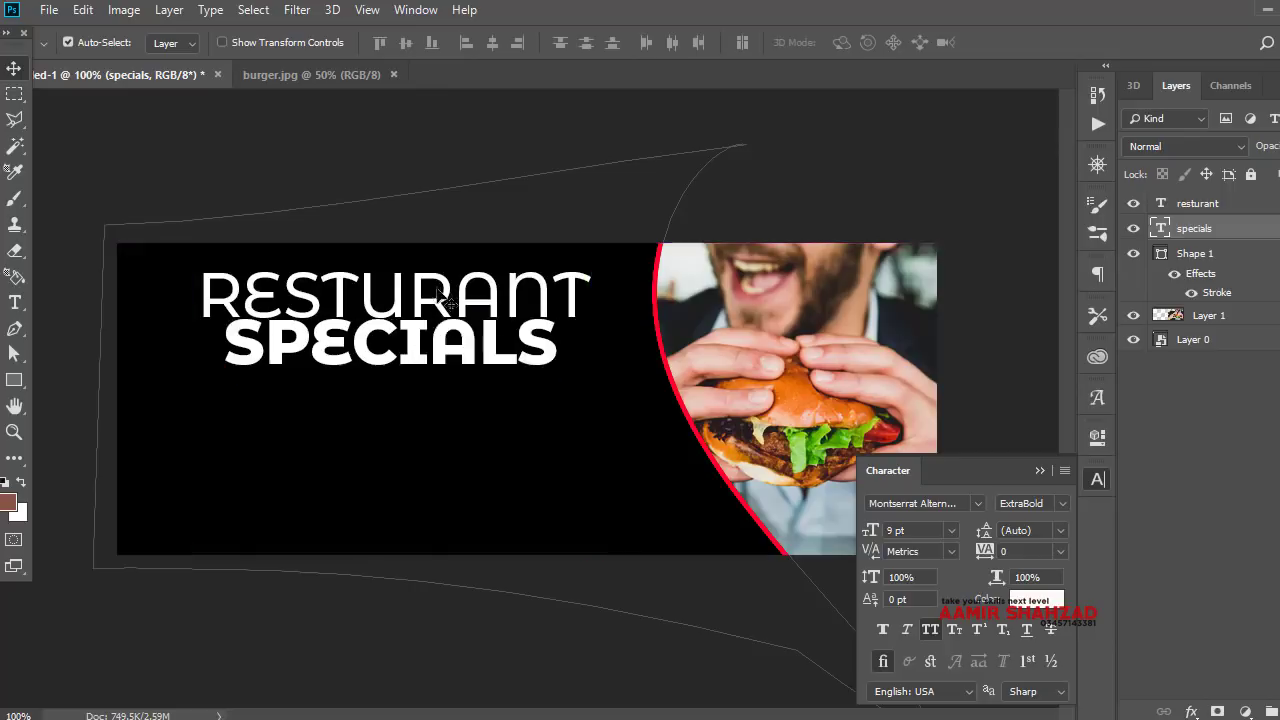
{"action": "left_click", "coordinate": [452, 297]}
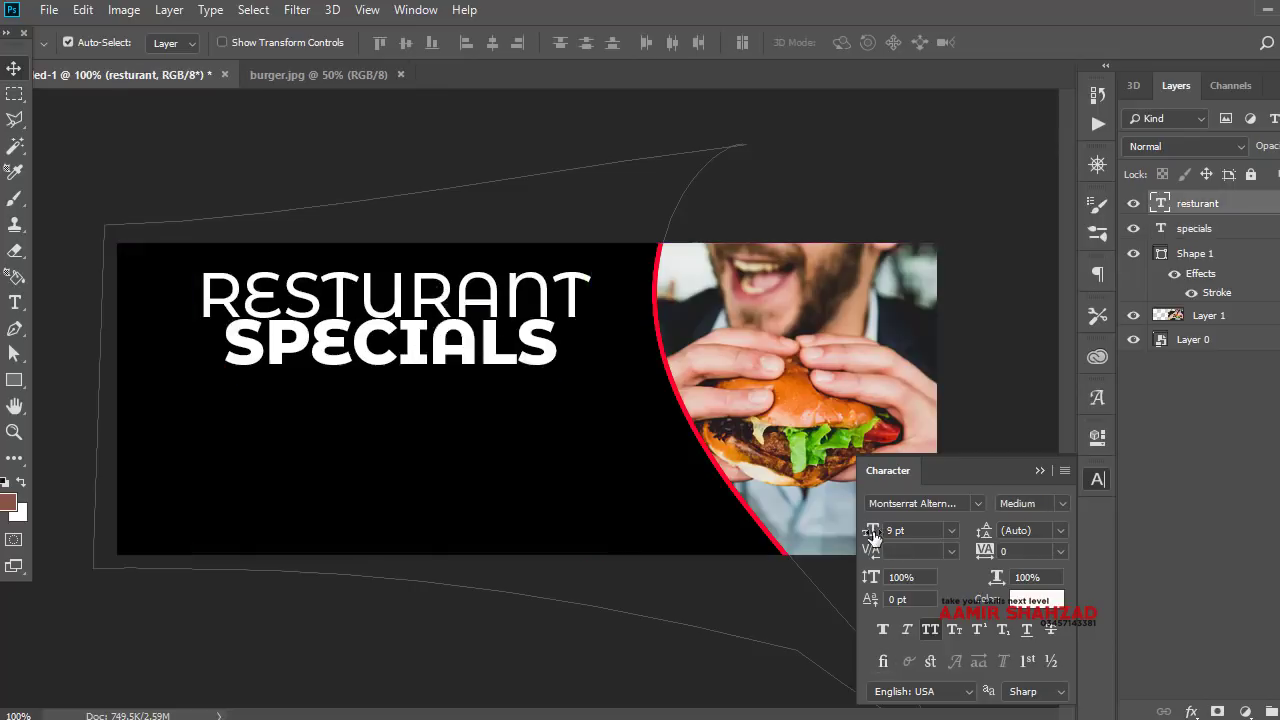
{"action": "type", "text": "5"}
Shrink RESTURANT to 5 pt and align it with SPECIALS' left edge
{"action": "key", "text": "Return"}
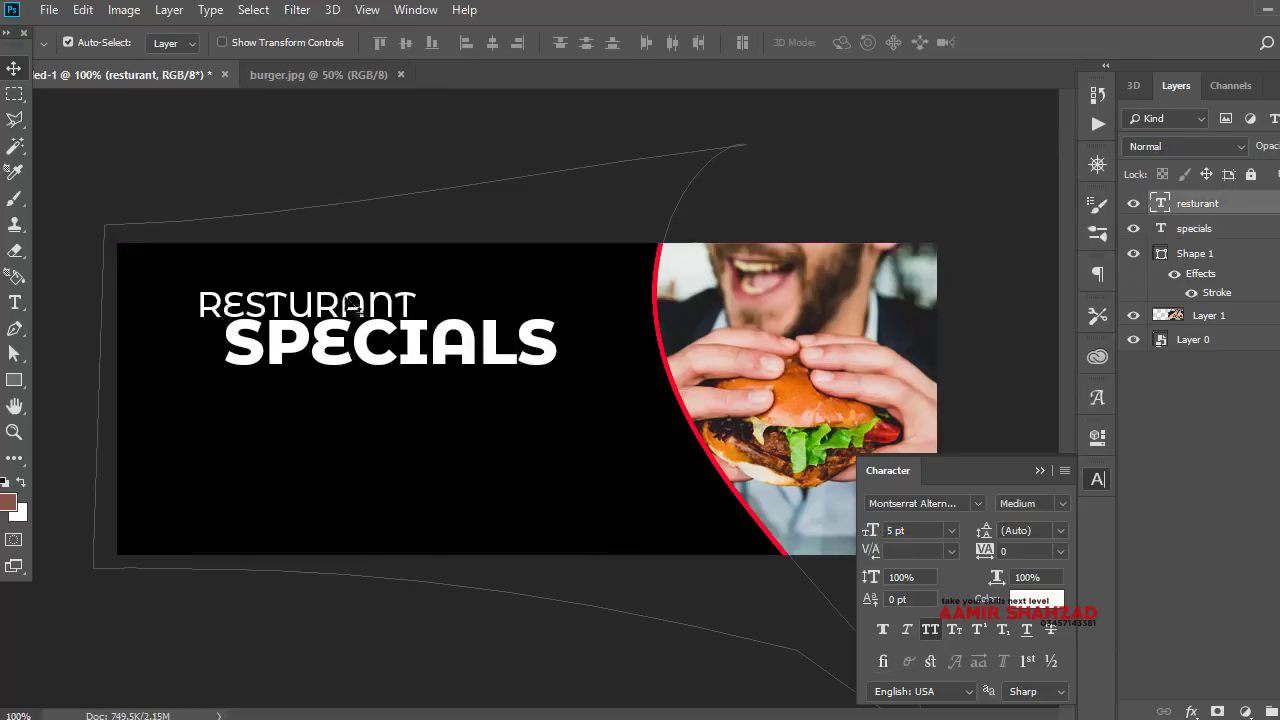
{"action": "mouse_move", "coordinate": [380, 307]}
{"action": "left_mouse_down"}
{"action": "mouse_move", "coordinate": [412, 308]}
{"action": "mouse_move", "coordinate": [400, 308]}
{"action": "left_mouse_up"}
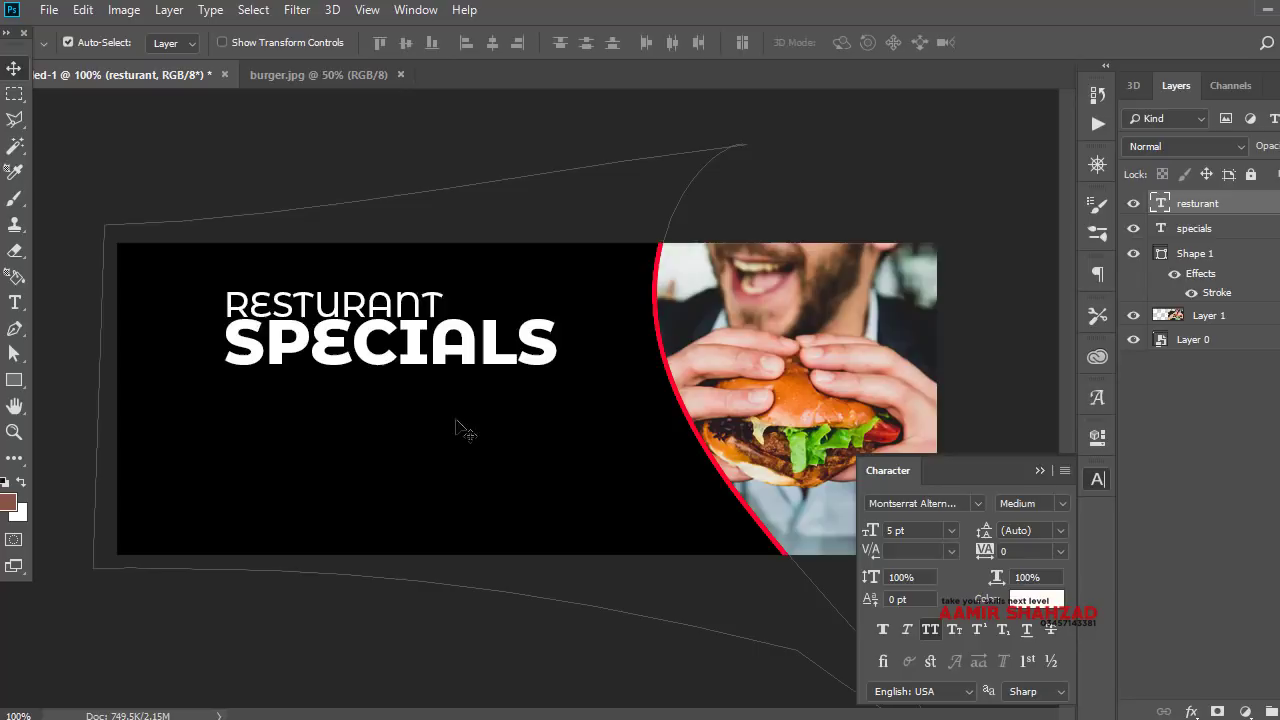
{"action": "left_click", "coordinate": [420, 362]}
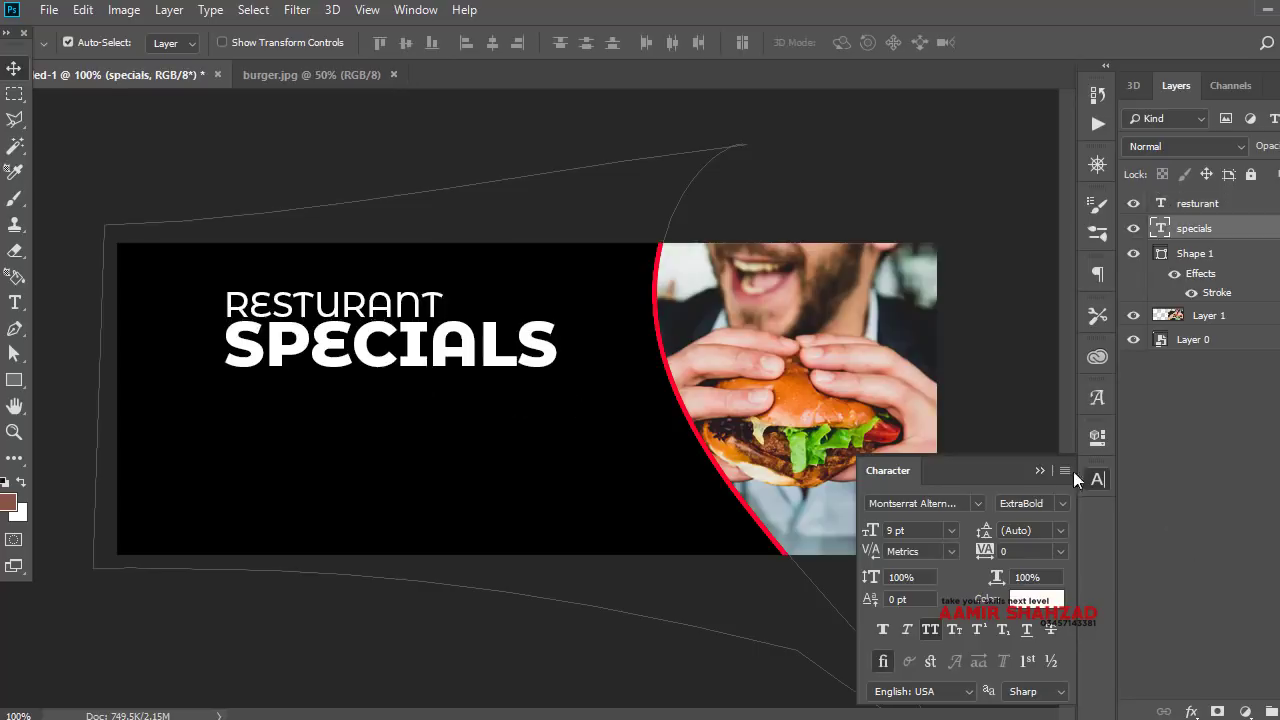
{"action": "left_click", "coordinate": [1106, 479]}
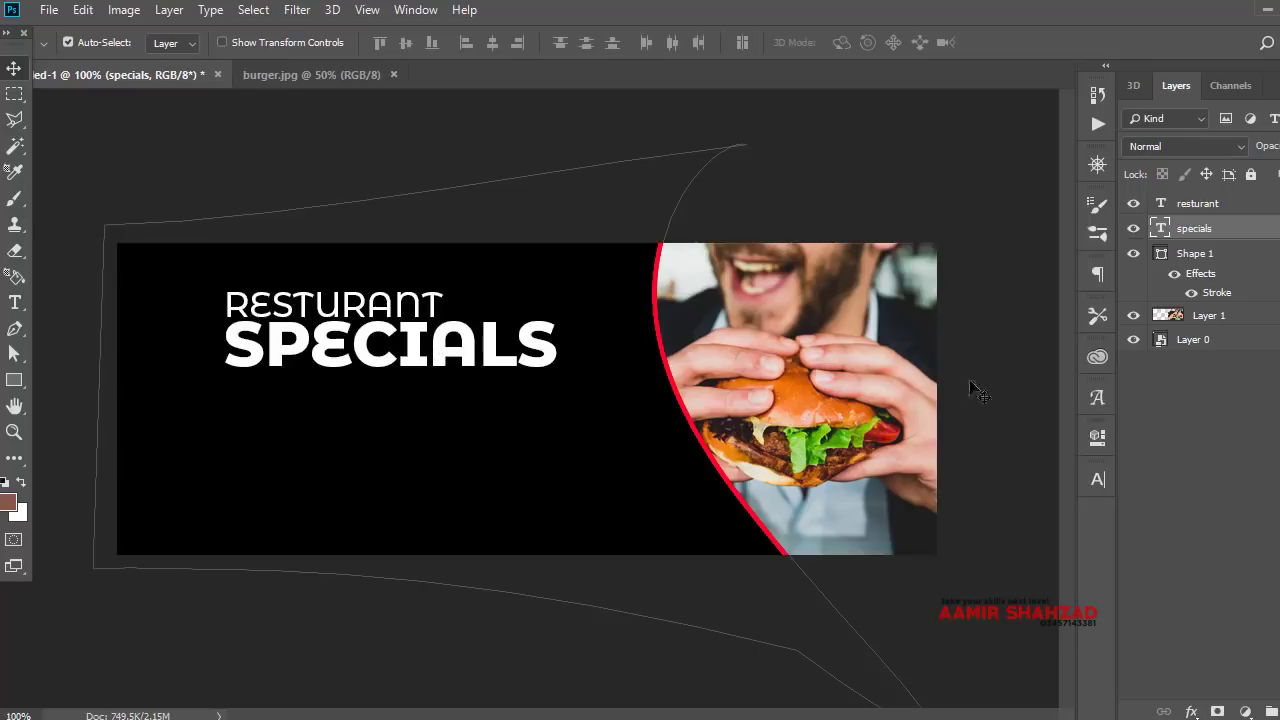
Colour SPECIALS salmon orange (d99985)
{"action": "left_click", "coordinate": [1098, 479]}
{"action": "left_click", "coordinate": [1042, 599]}
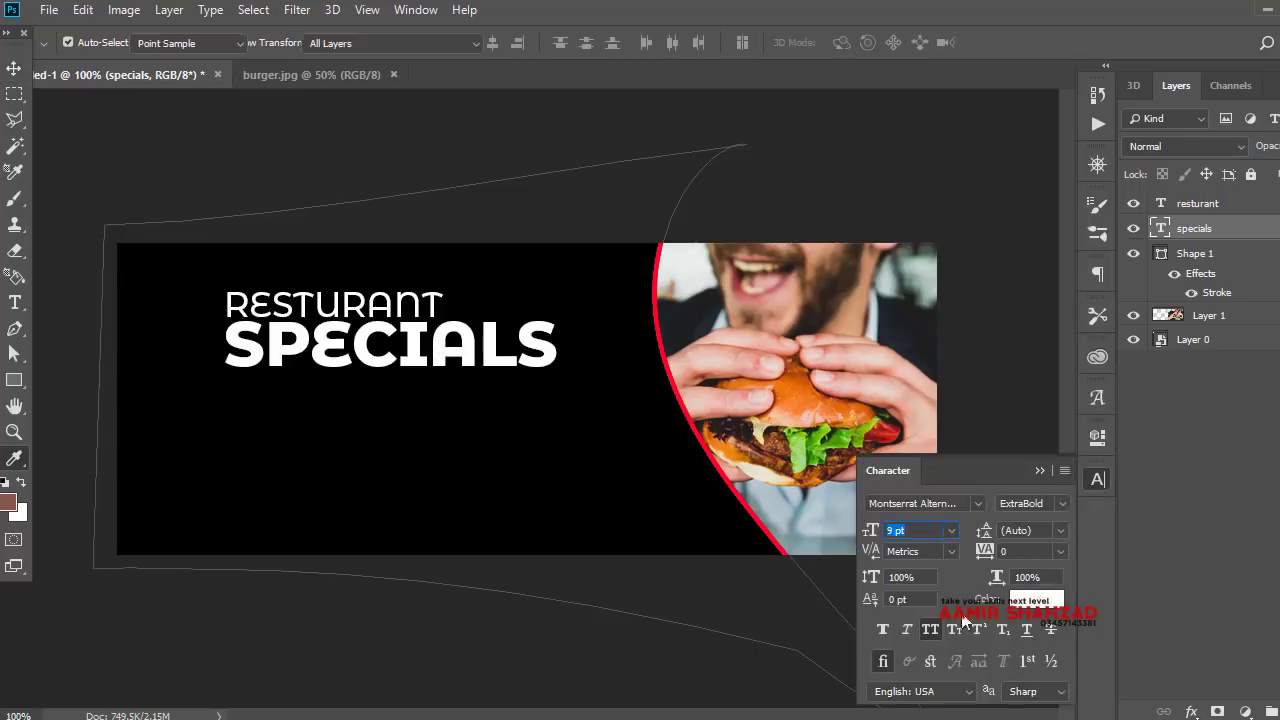
{"action": "left_click", "coordinate": [810, 390]}
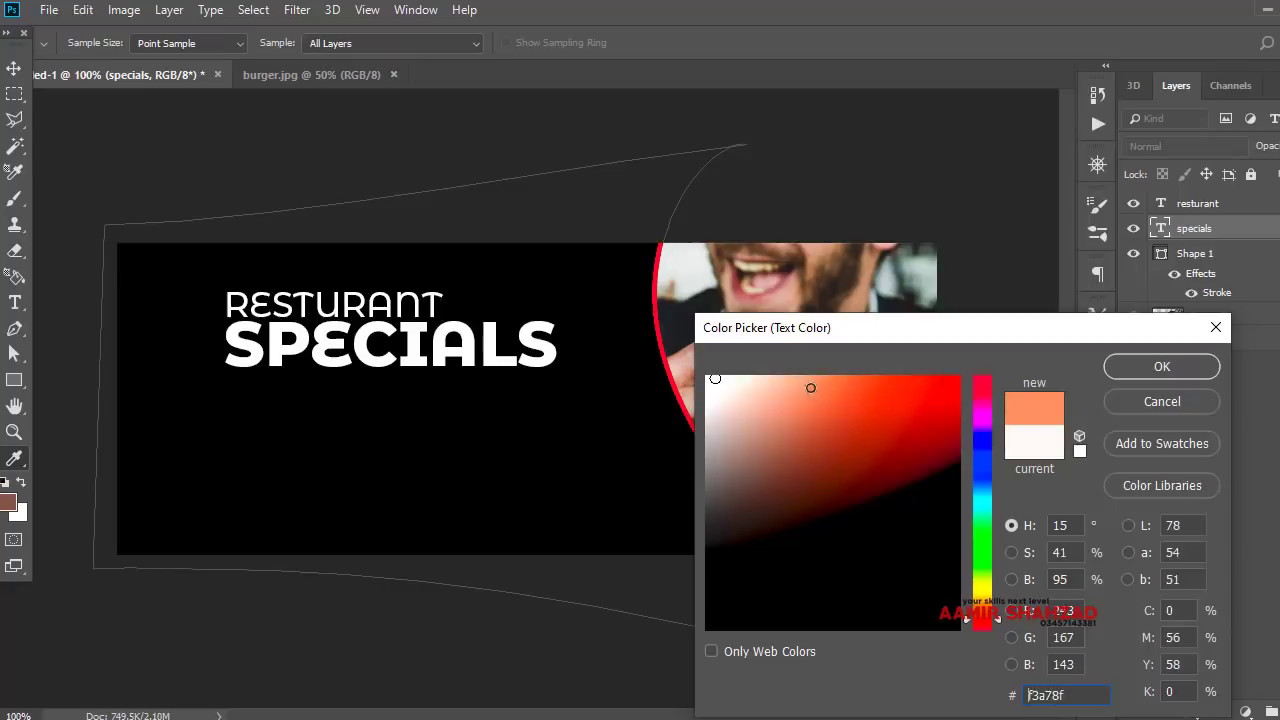
{"action": "left_click", "coordinate": [805, 413]}
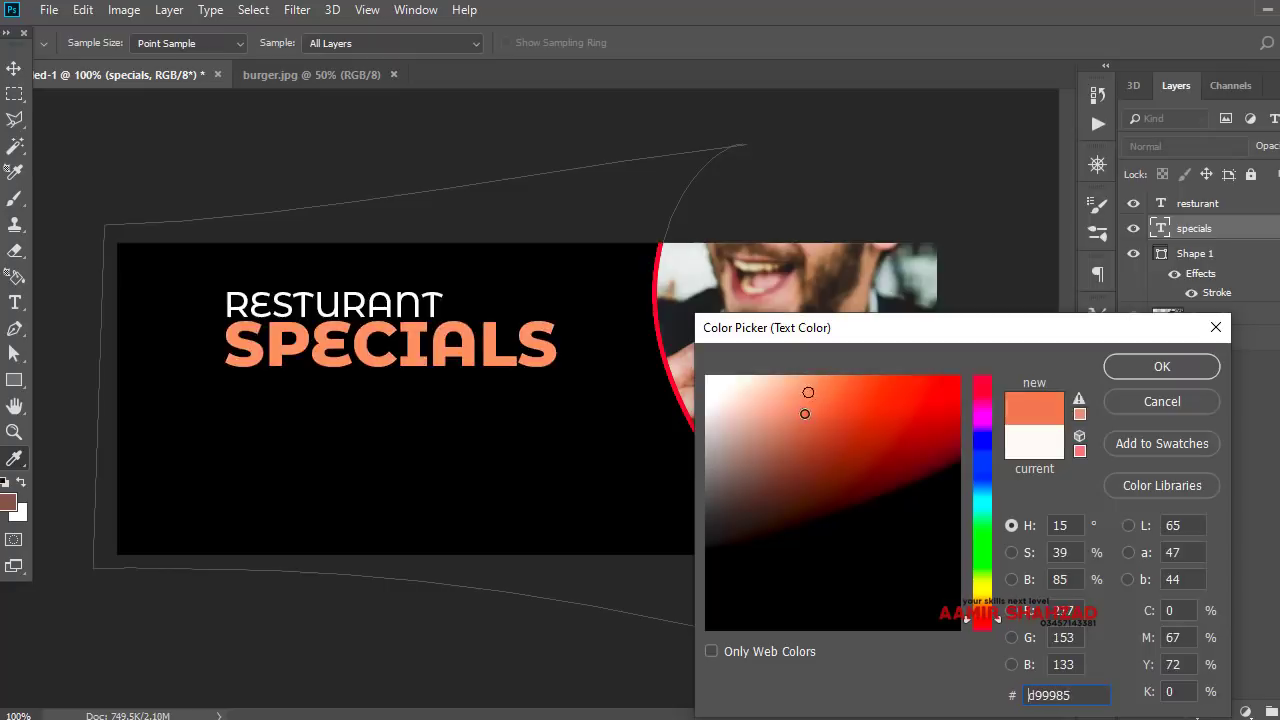
{"action": "left_click", "coordinate": [1117, 368]}
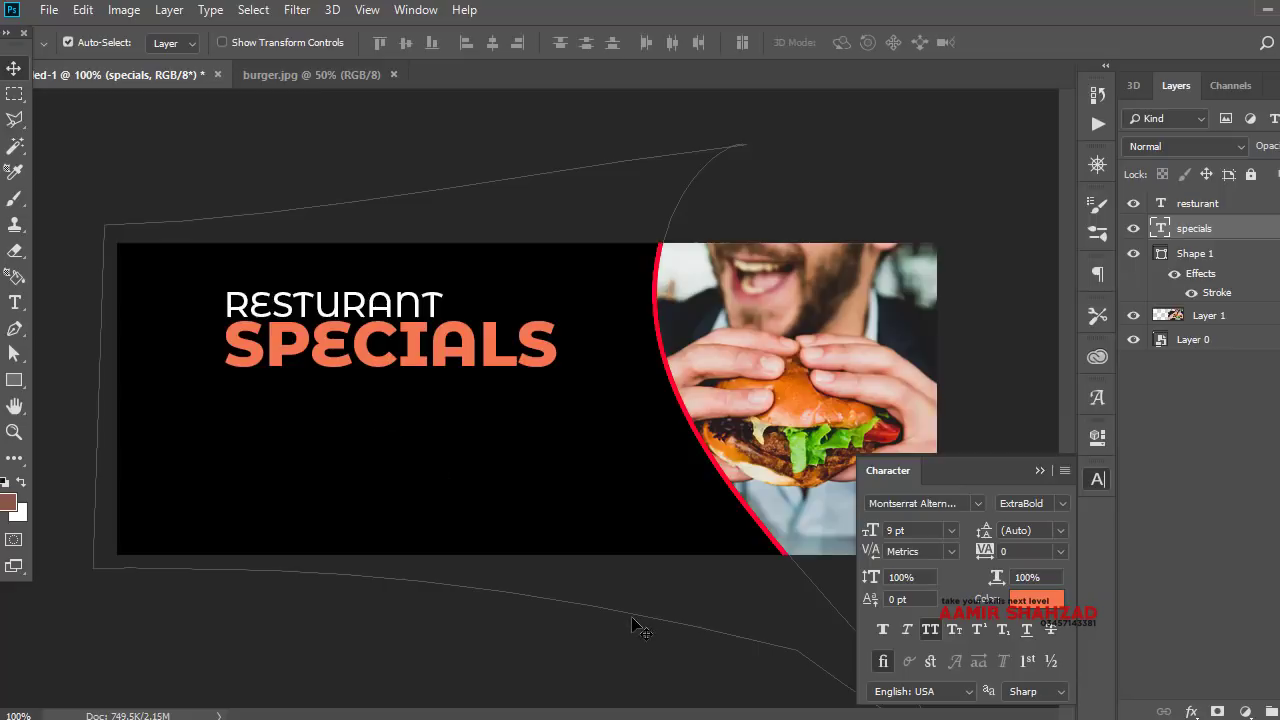
Paste 'friday nights' from the notes as a new text layer on the black panel
{"action": "key", "text": "alt+Tab"}
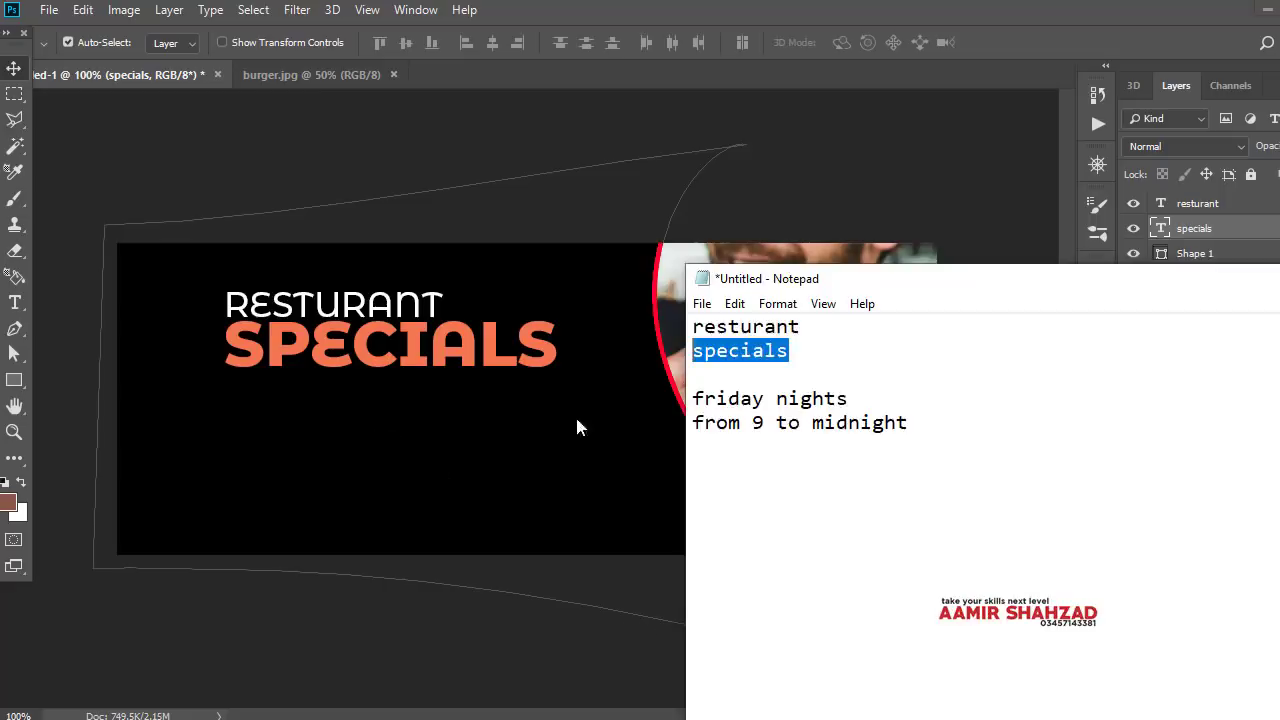
{"action": "left_click_drag", "start_coordinate": [868, 399], "coordinate": [690, 401]}
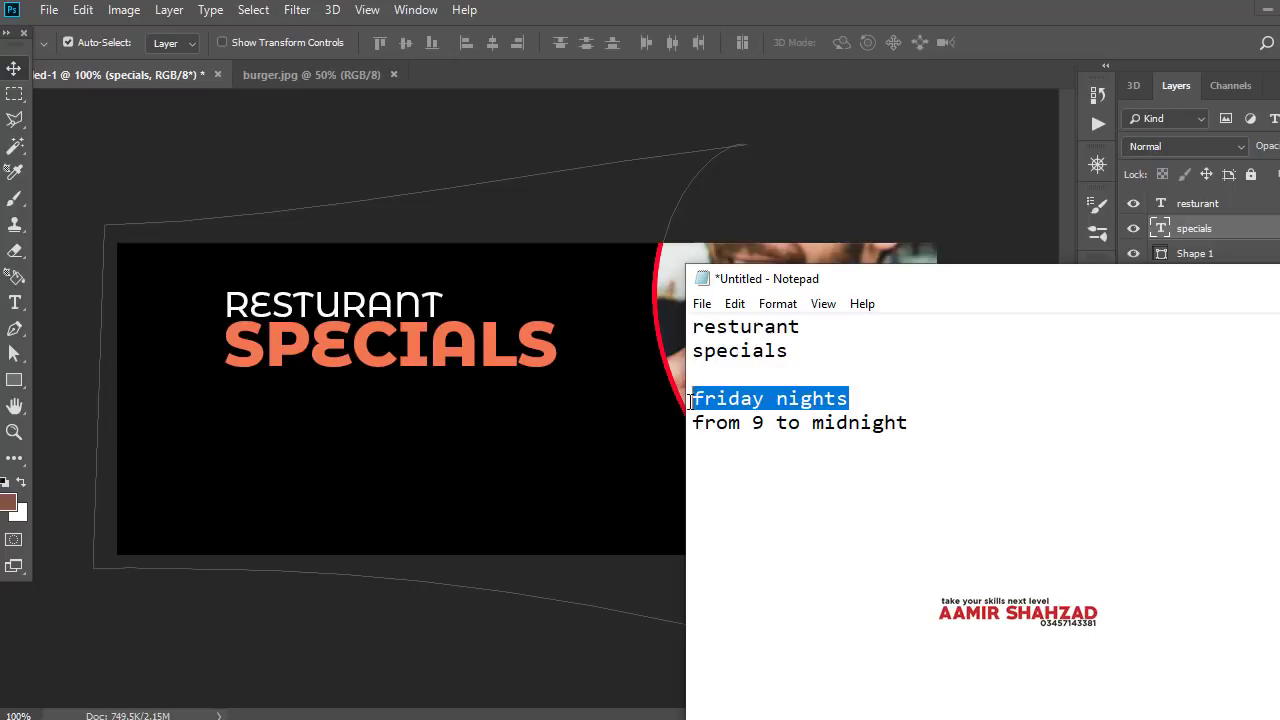
{"action": "key", "text": "alt+Tab"}
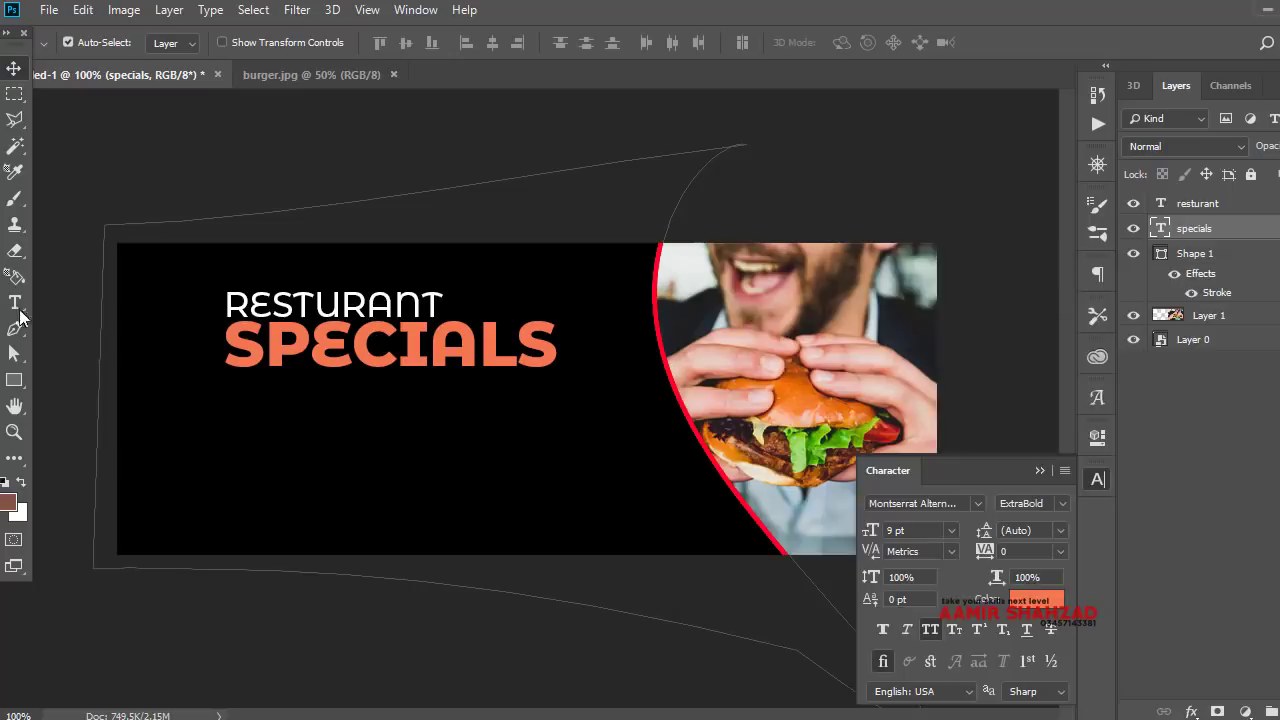
{"action": "left_click", "coordinate": [16, 304]}
{"action": "left_click", "coordinate": [238, 430]}
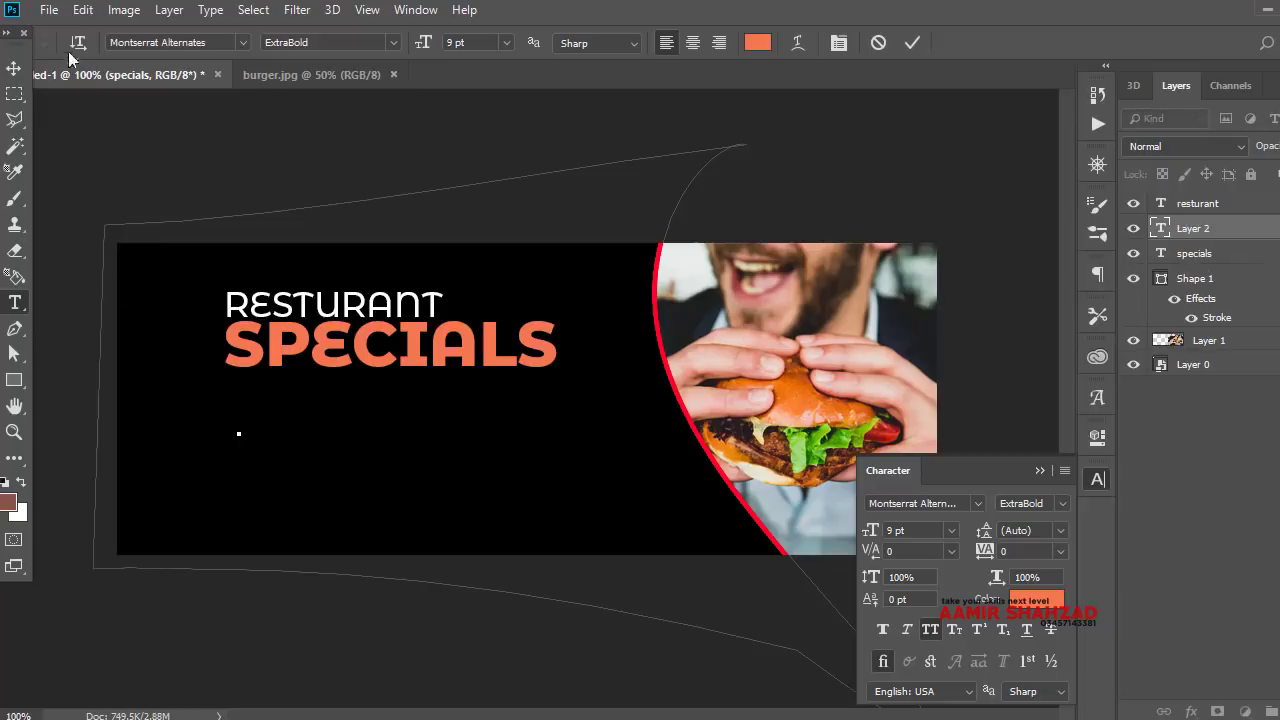
{"action": "left_click", "coordinate": [83, 10]}
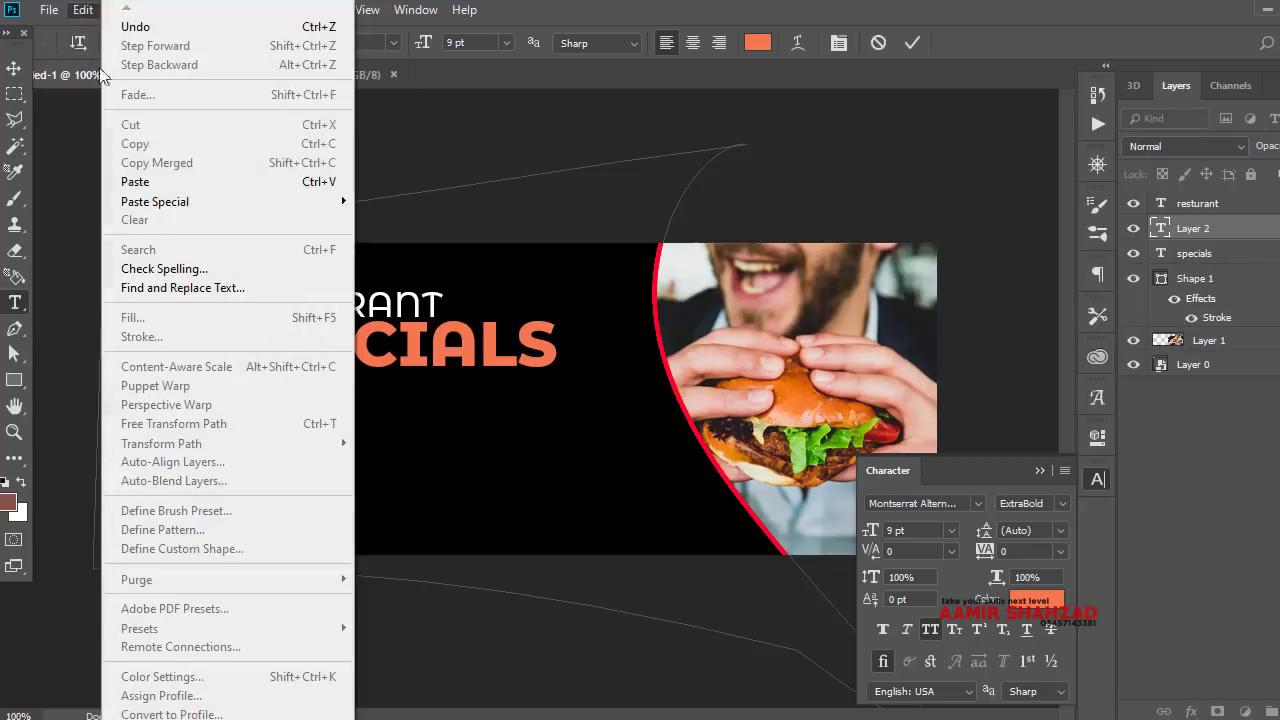
{"action": "left_click", "coordinate": [135, 181]}
{"action": "left_click", "coordinate": [14, 68]}
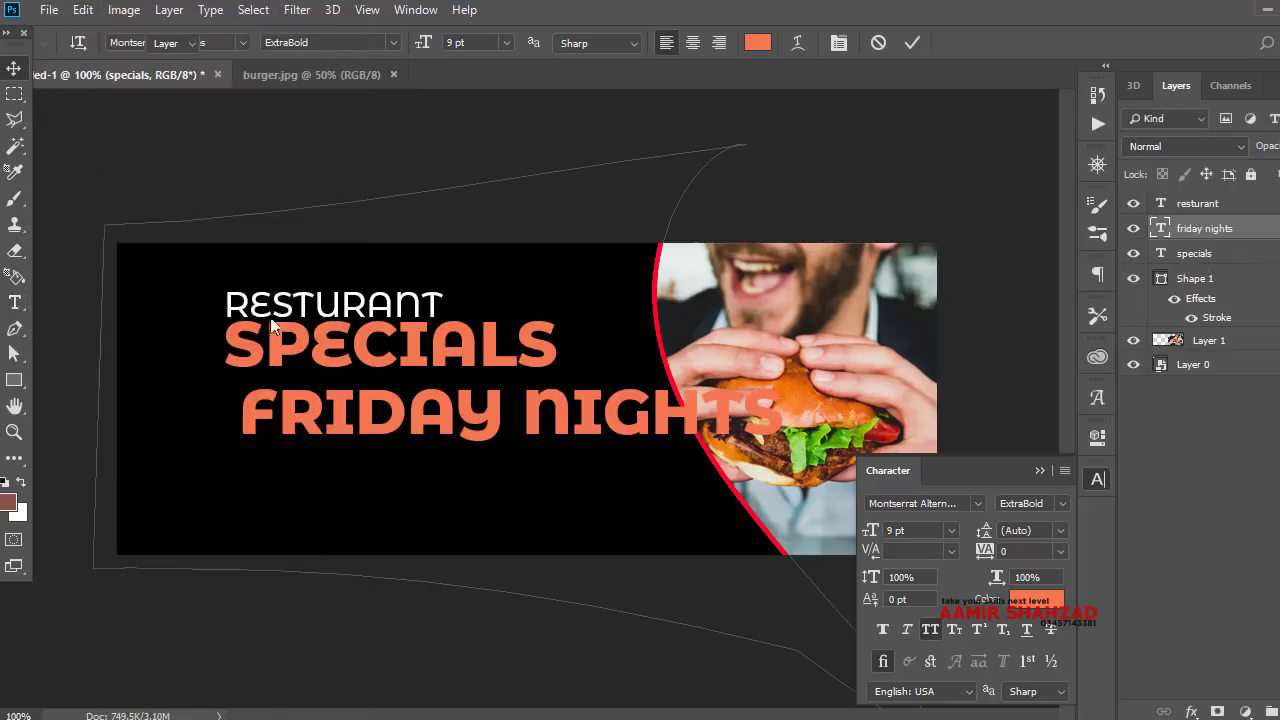
Set FRIDAY NIGHTS to 4 pt Bold in white, positioned beneath SPECIALS
{"action": "left_click_drag", "start_coordinate": [874, 531], "coordinate": [874, 532]}
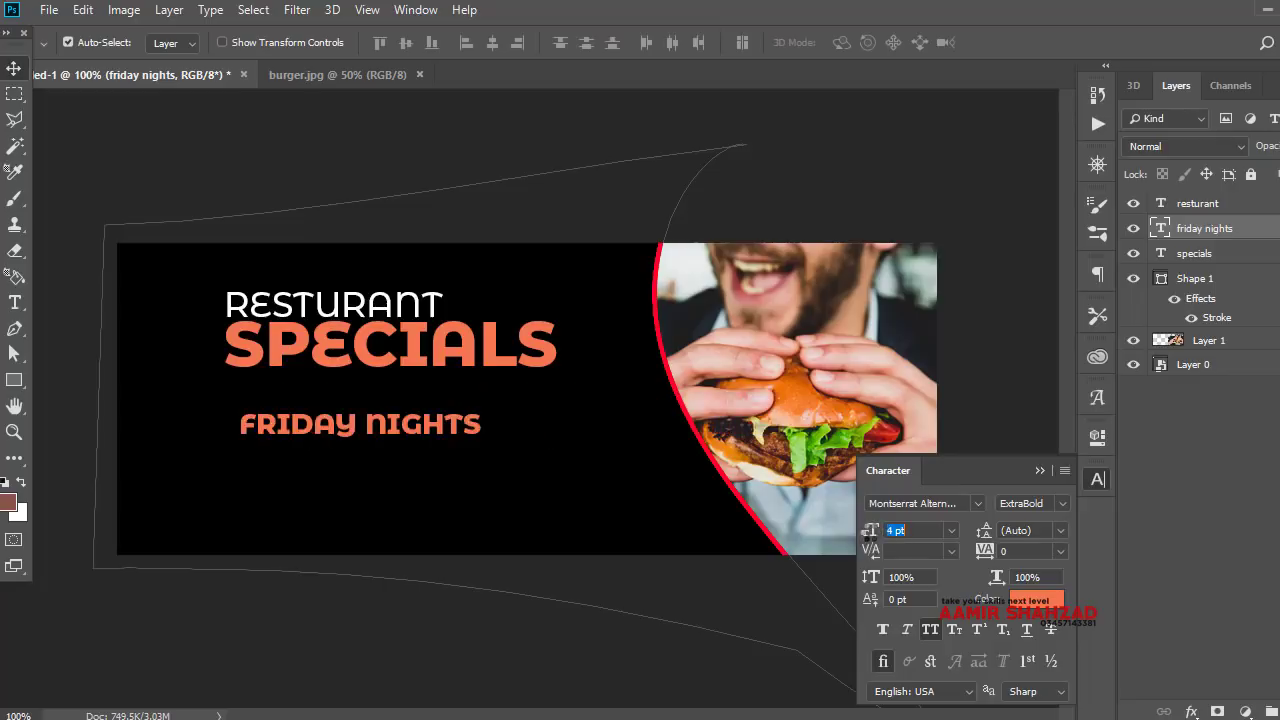
{"action": "mouse_move", "coordinate": [432, 437]}
{"action": "left_mouse_down"}
{"action": "mouse_move", "coordinate": [478, 442]}
{"action": "mouse_move", "coordinate": [468, 466]}
{"action": "left_mouse_up"}
{"action": "left_click", "coordinate": [1056, 506]}
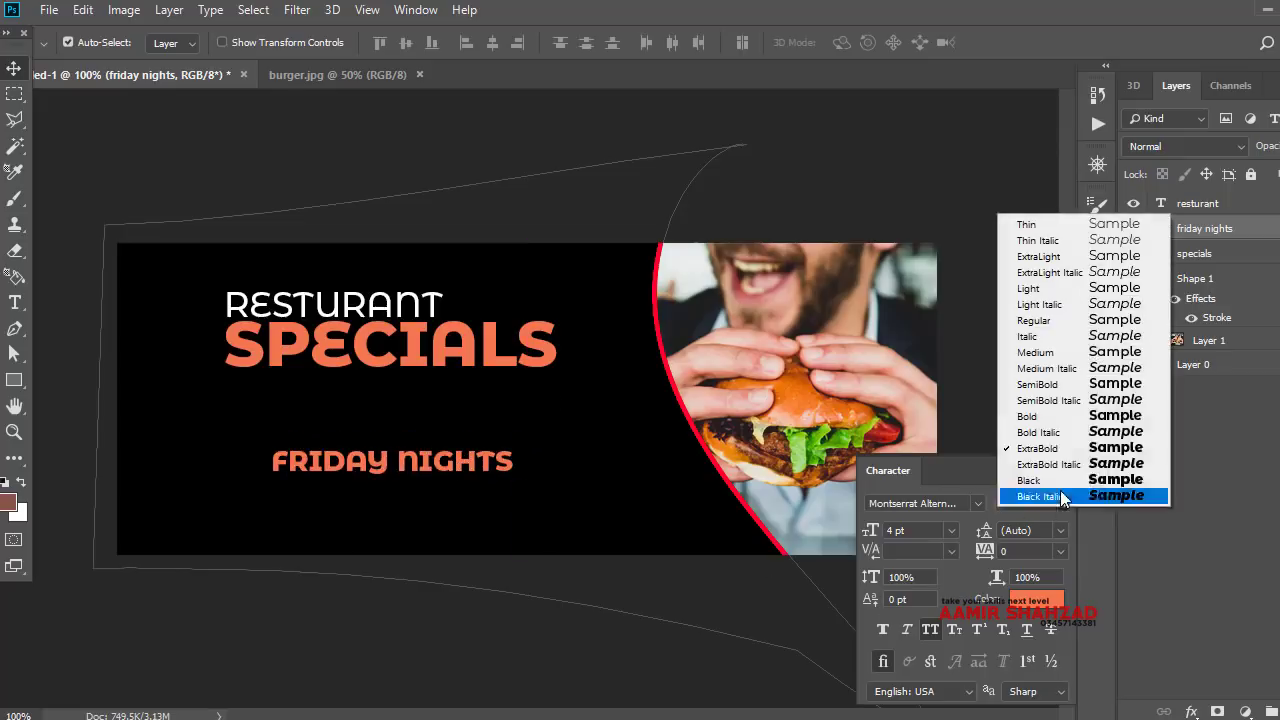
{"action": "left_click", "coordinate": [1040, 416]}
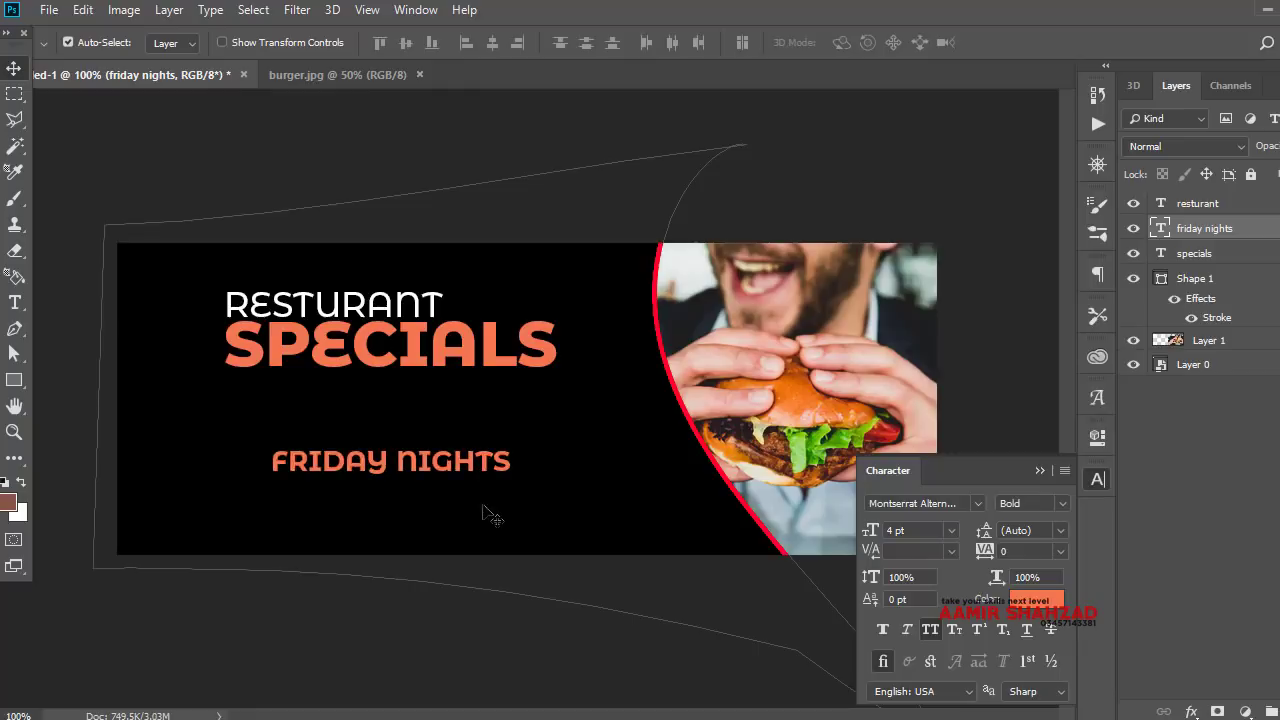
{"action": "left_click", "coordinate": [1020, 600]}
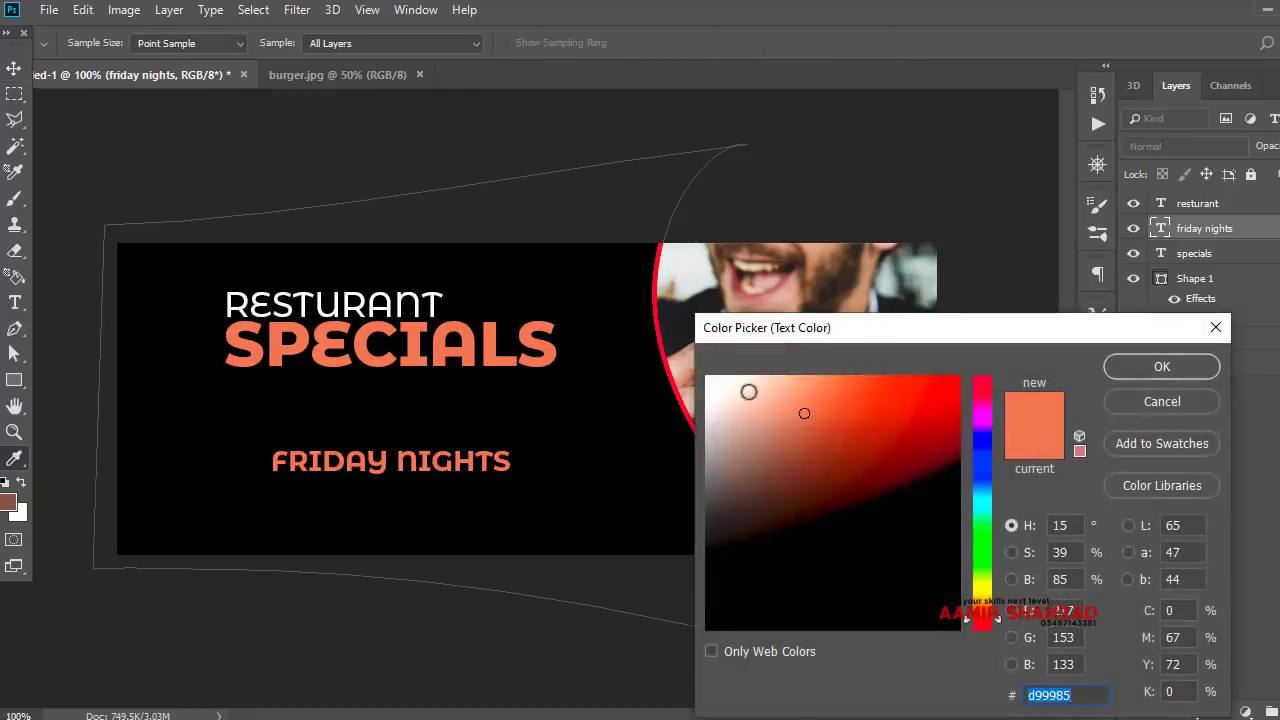
{"action": "left_click", "coordinate": [714, 382]}
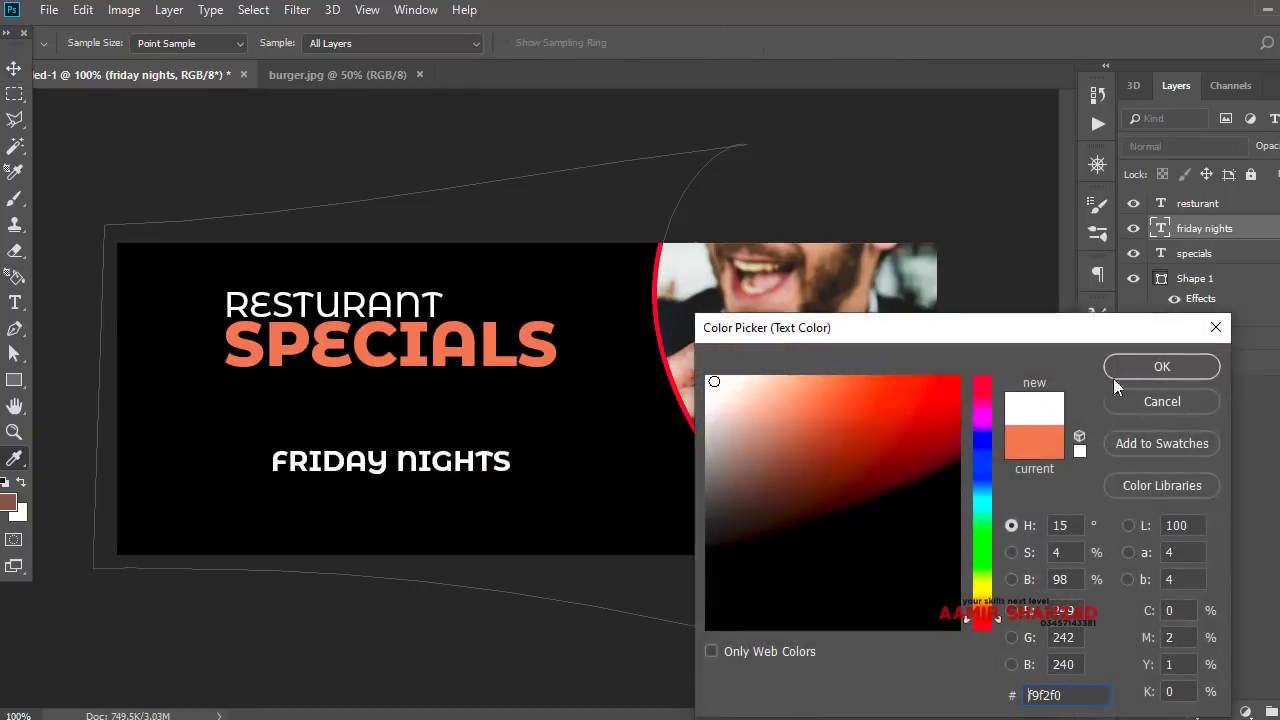
{"action": "left_click", "coordinate": [1150, 368]}
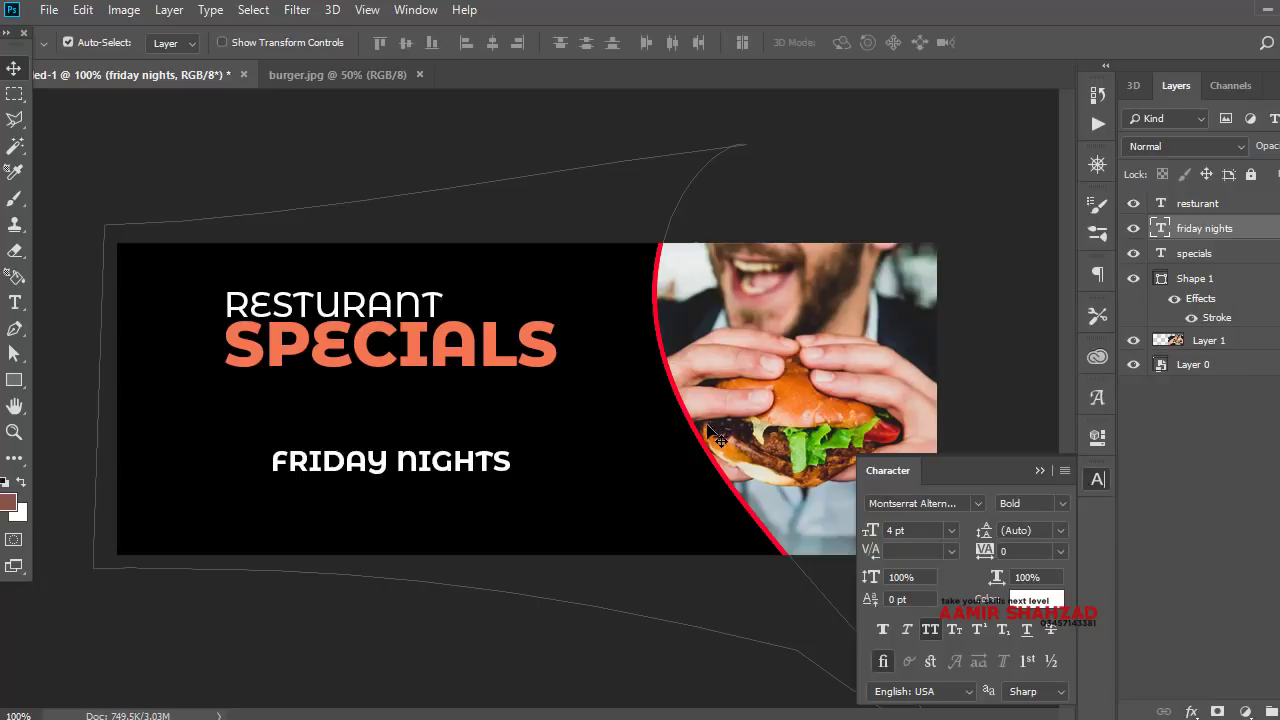
Copy the 'from 9 to midnight' line from the notes and paste it onto the banner
{"action": "key", "text": "alt+Tab"}
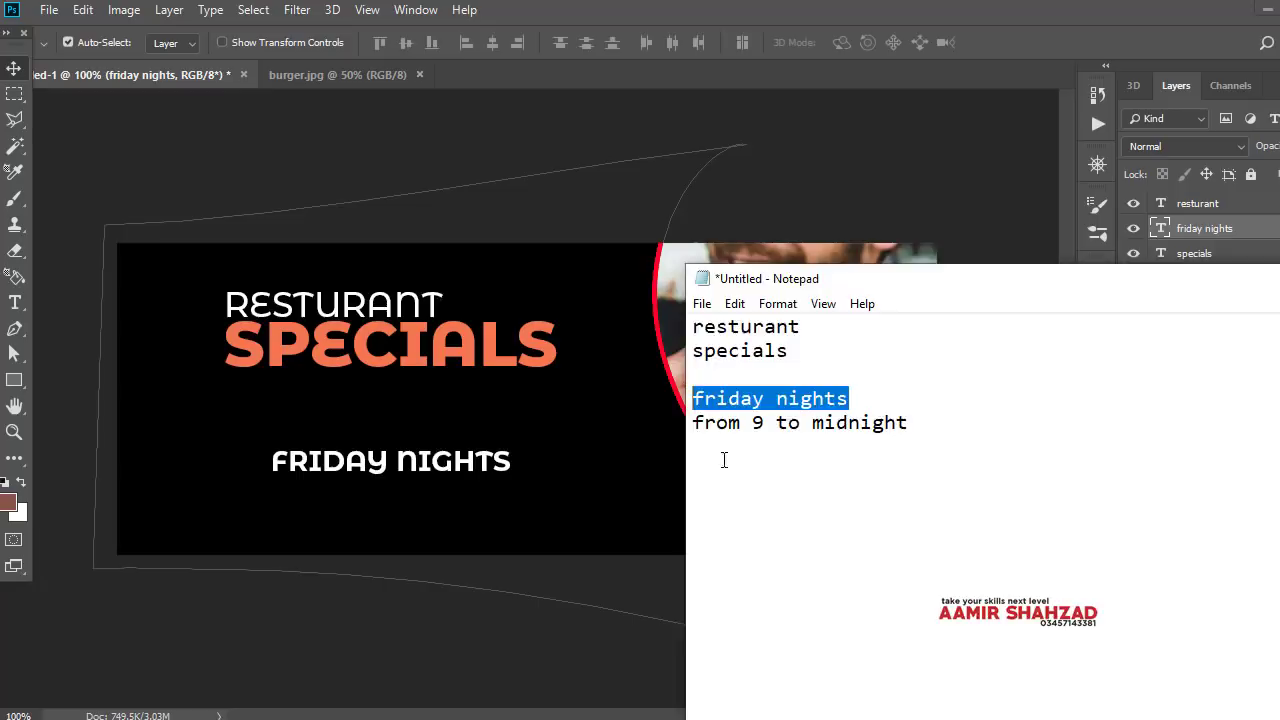
{"action": "left_click_drag", "start_coordinate": [694, 428], "coordinate": [911, 418]}
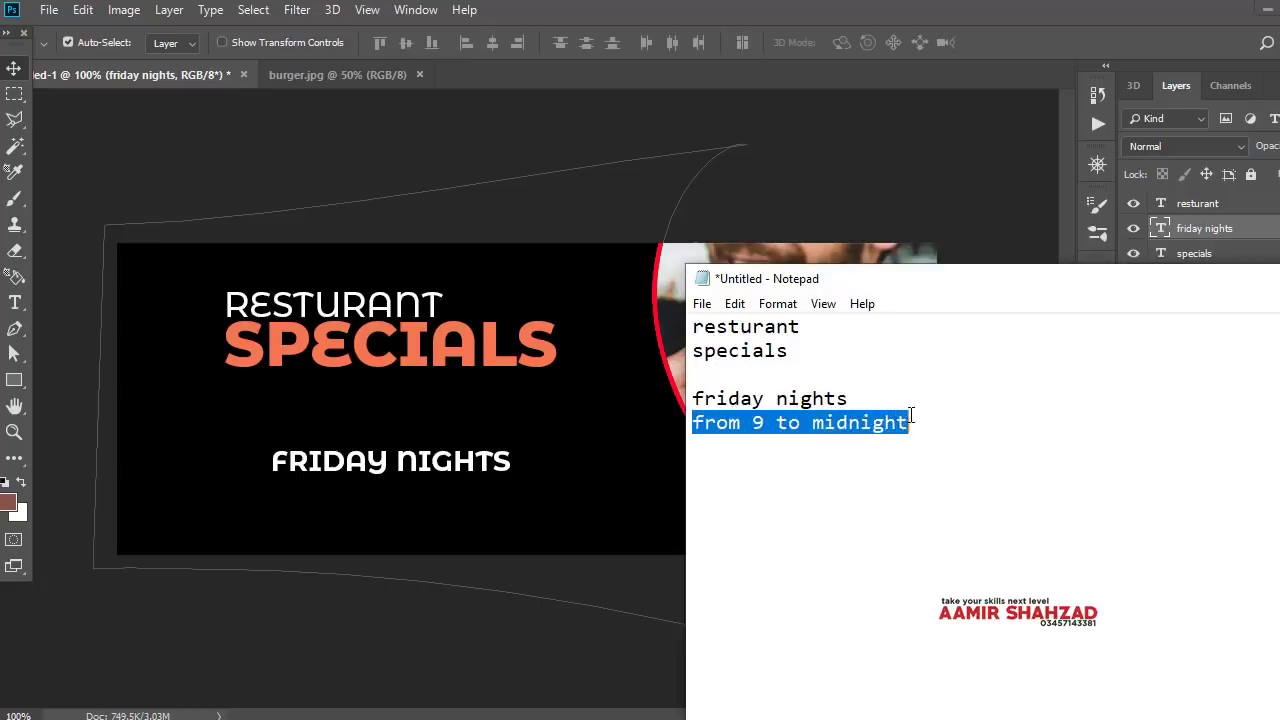
{"action": "right_click", "coordinate": [868, 424]}
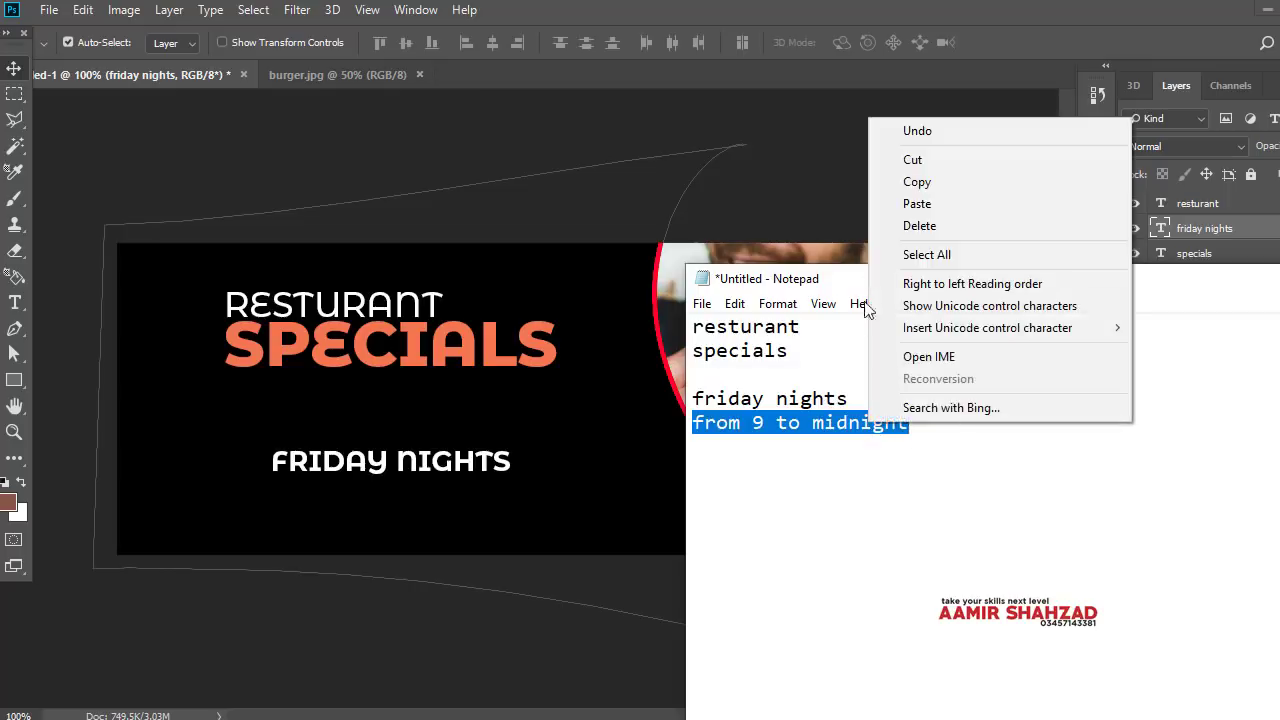
{"action": "left_click", "coordinate": [908, 181]}
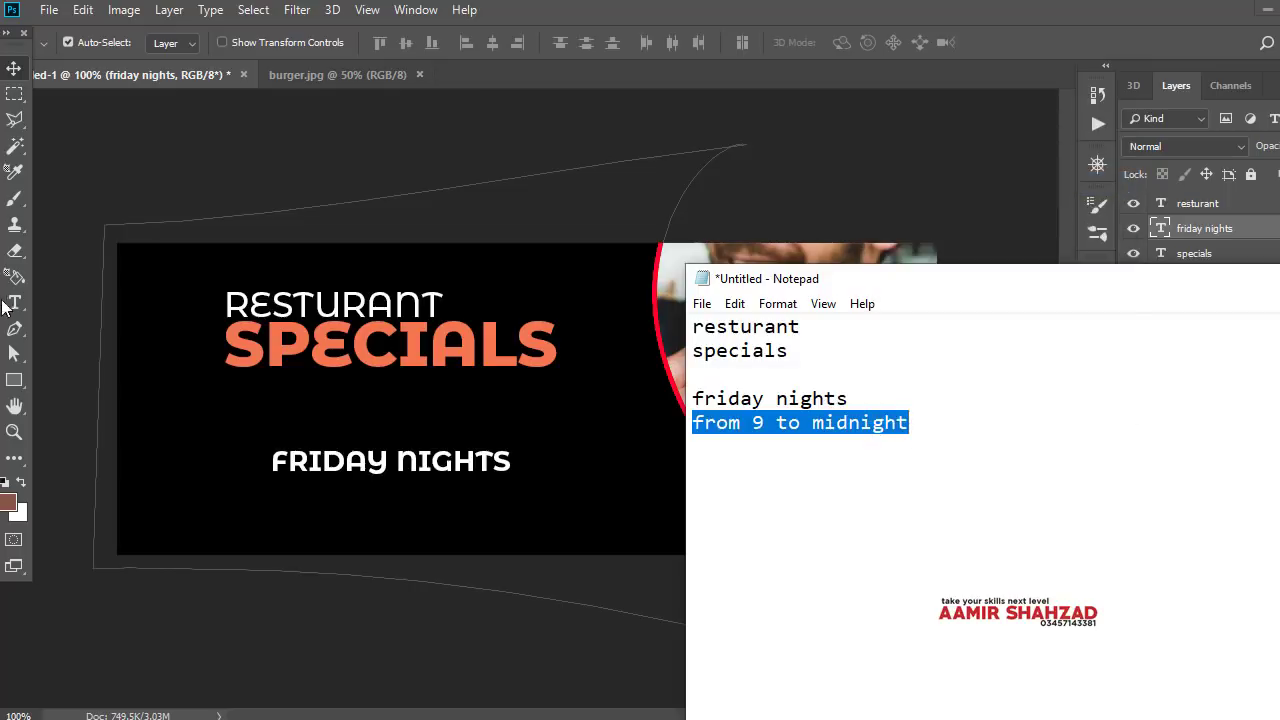
{"action": "key", "text": "alt+Tab"}
{"action": "left_click", "coordinate": [343, 527]}
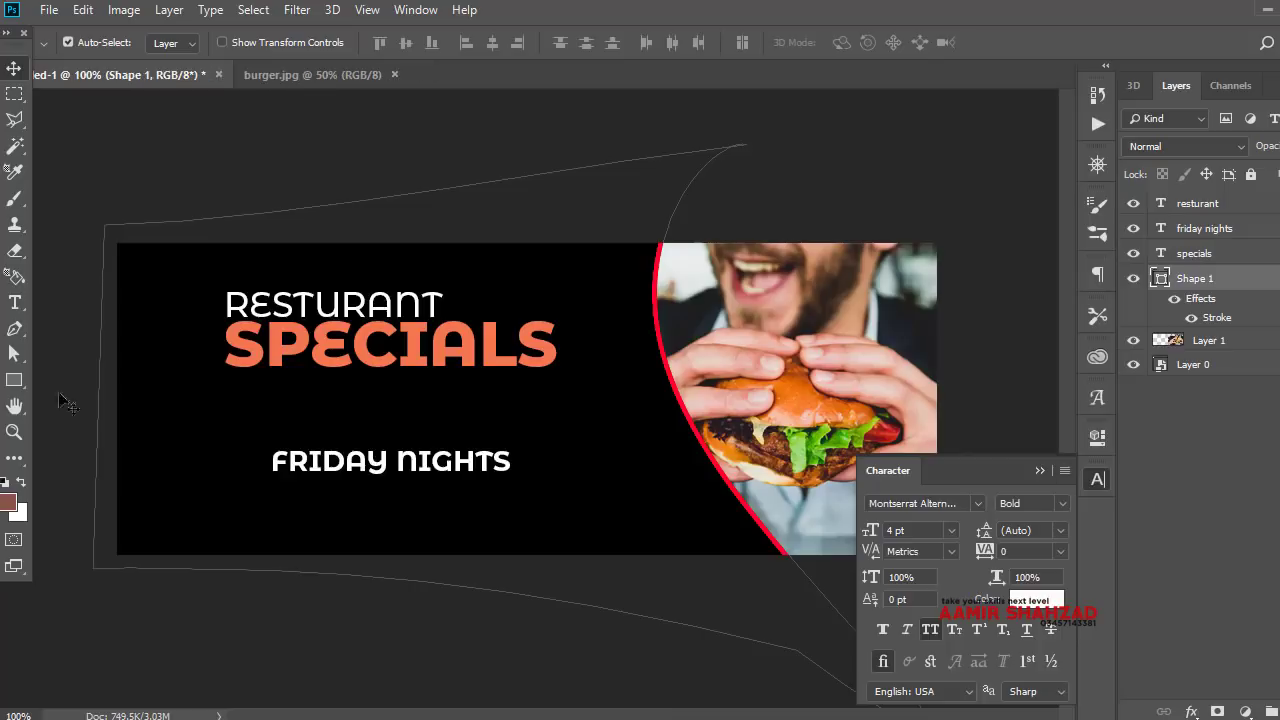
{"action": "left_click", "coordinate": [14, 302]}
{"action": "left_click", "coordinate": [318, 524]}
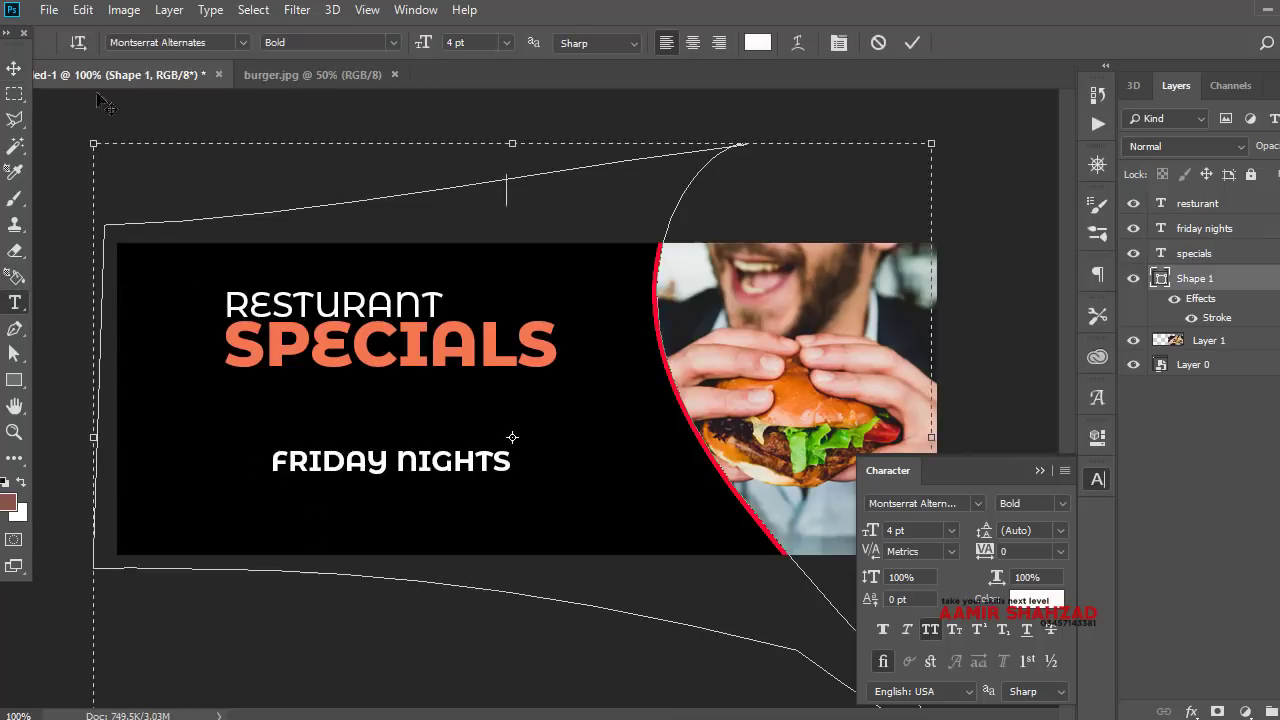
{"action": "left_click", "coordinate": [83, 9]}
{"action": "left_click", "coordinate": [135, 181]}
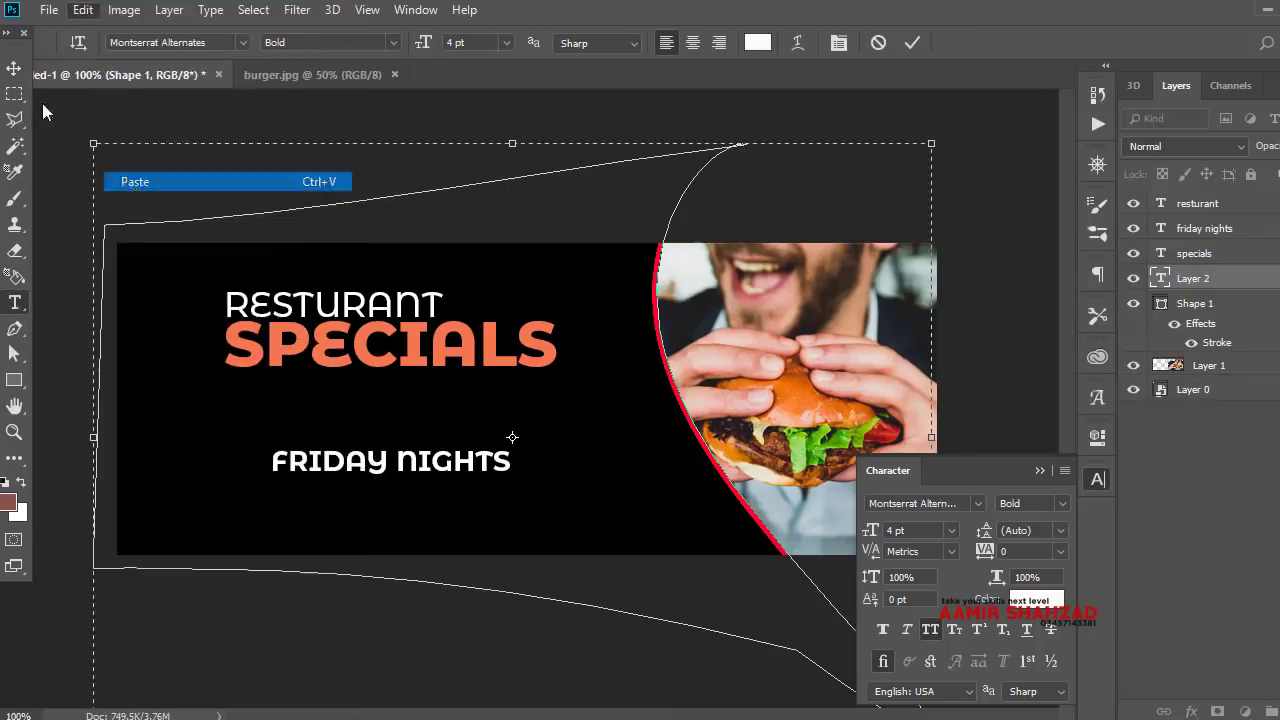
{"action": "left_click", "coordinate": [14, 68]}
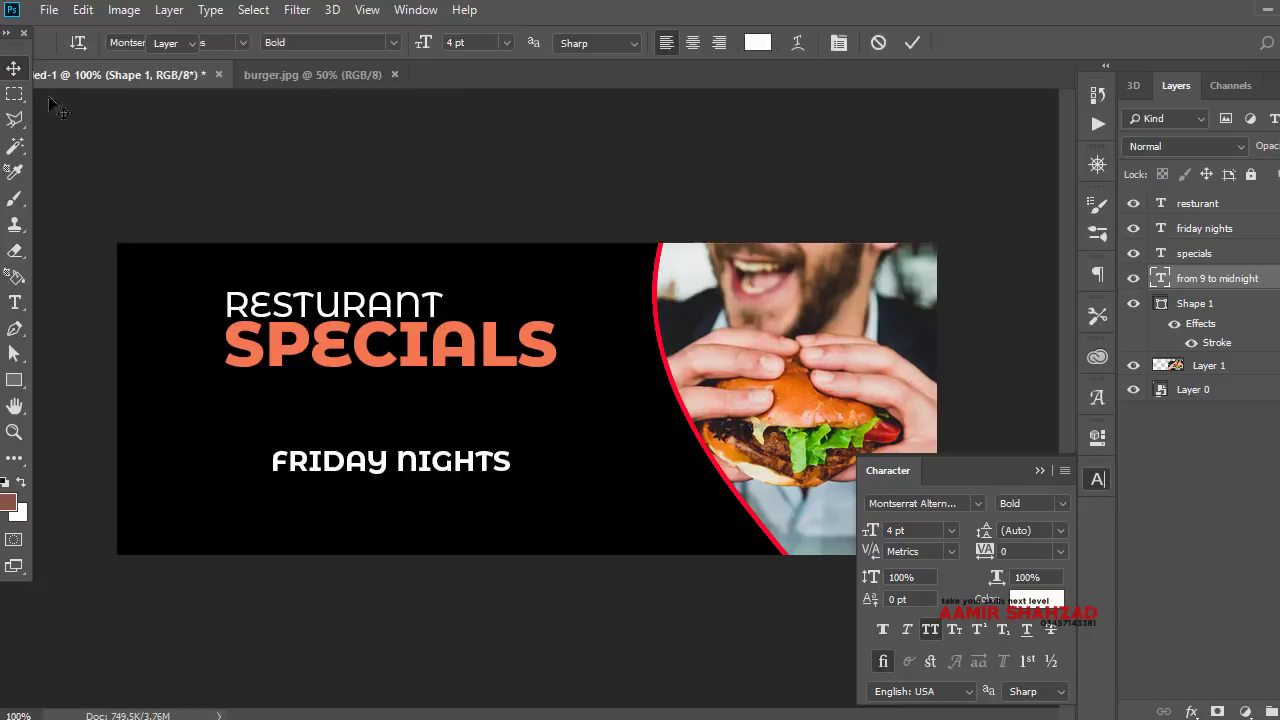
Paste FROM 9 TO MIDNIGHT into the black panel at 3 pt, placed under FRIDAY NIGHTS
{"action": "left_click", "coordinate": [14, 302]}
{"action": "left_click", "coordinate": [261, 527]}
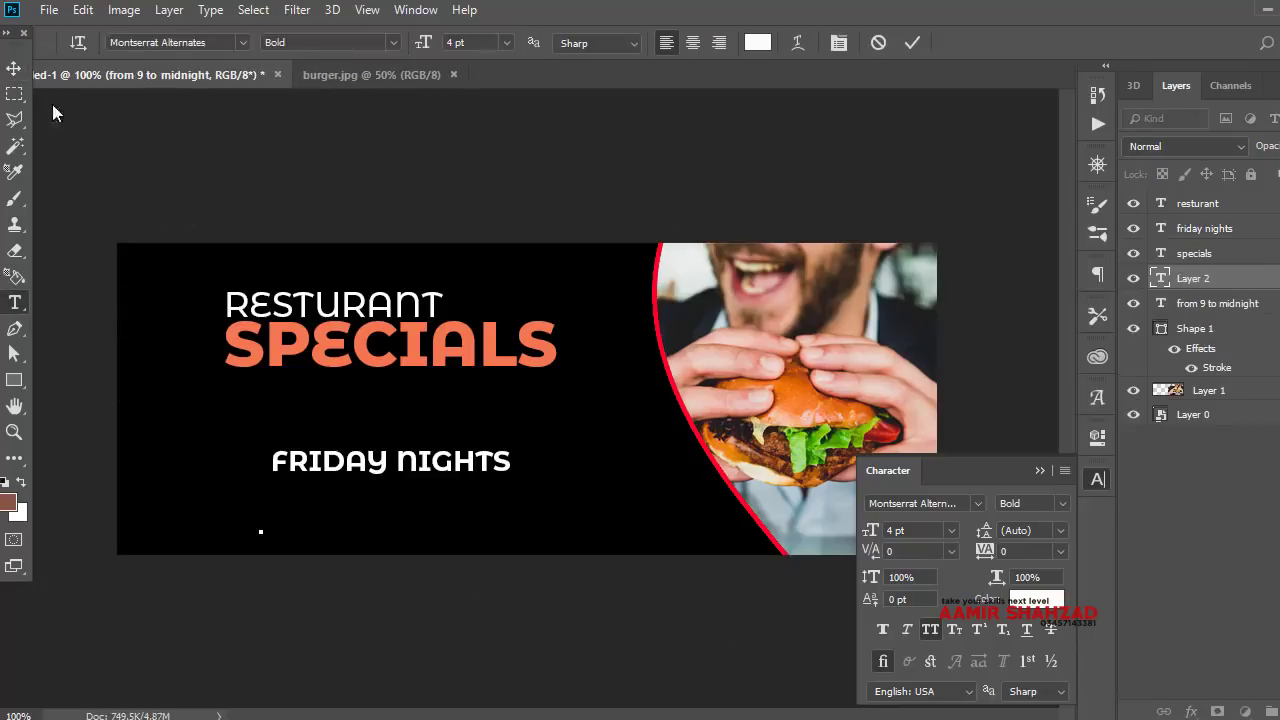
{"action": "left_click", "coordinate": [83, 9]}
{"action": "left_click", "coordinate": [135, 181]}
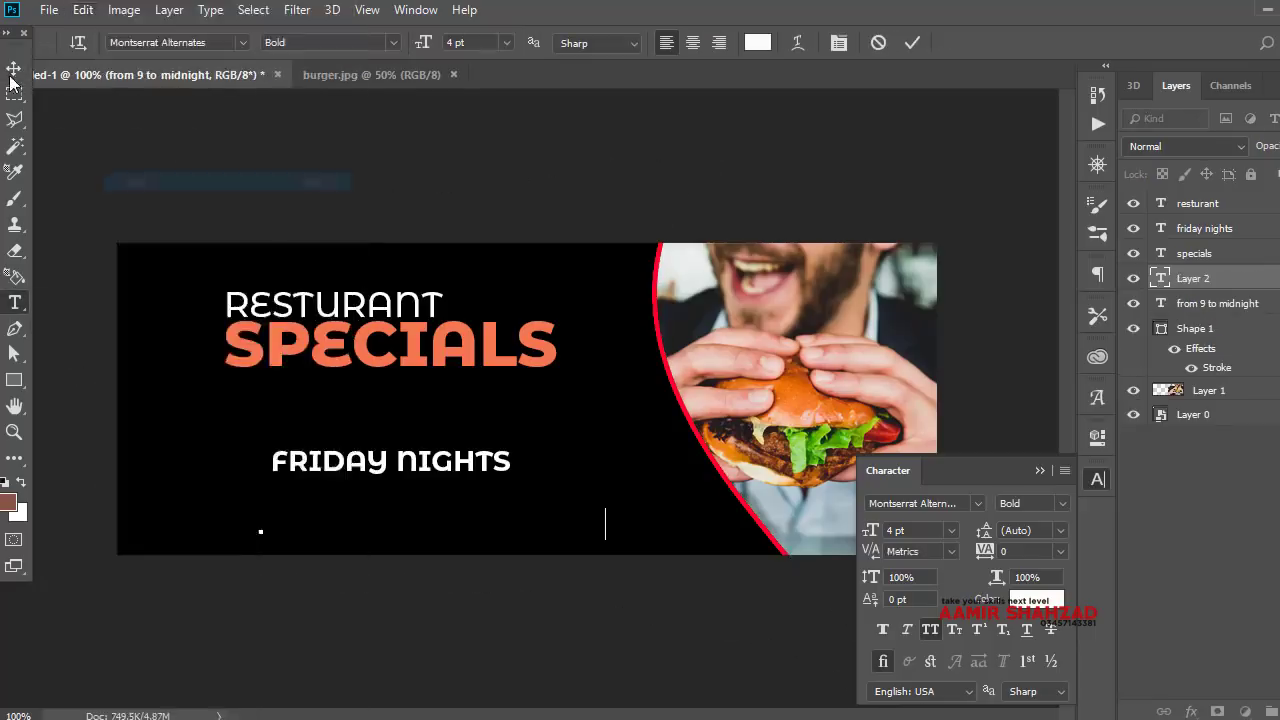
{"action": "left_click", "coordinate": [14, 68]}
{"action": "type", "text": "3"}
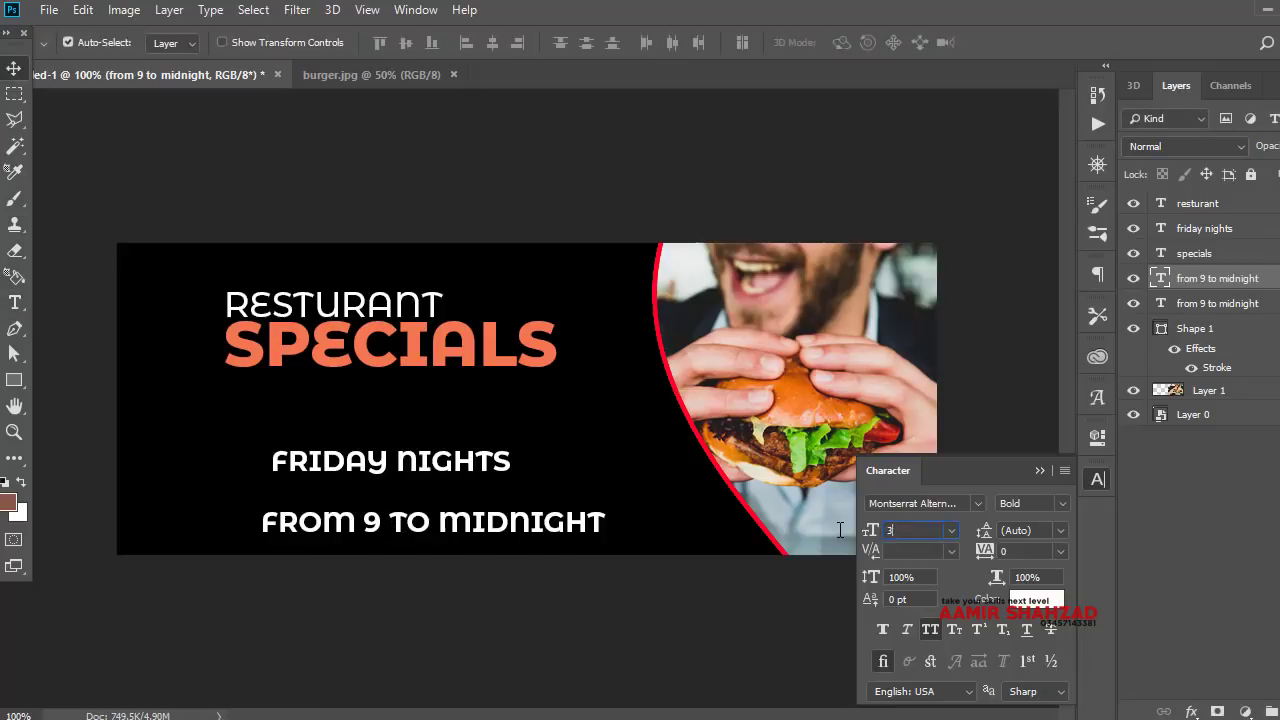
{"action": "key", "text": "Return"}
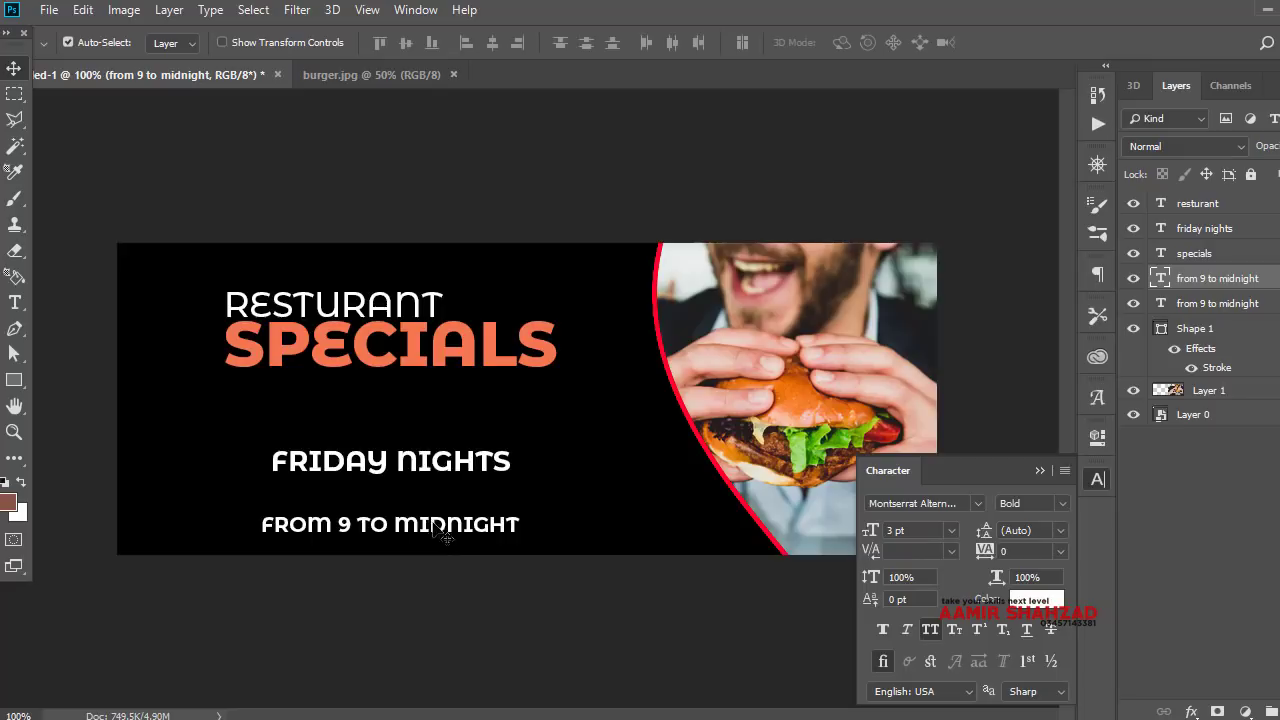
{"action": "left_click_drag", "start_coordinate": [437, 530], "coordinate": [442, 470]}
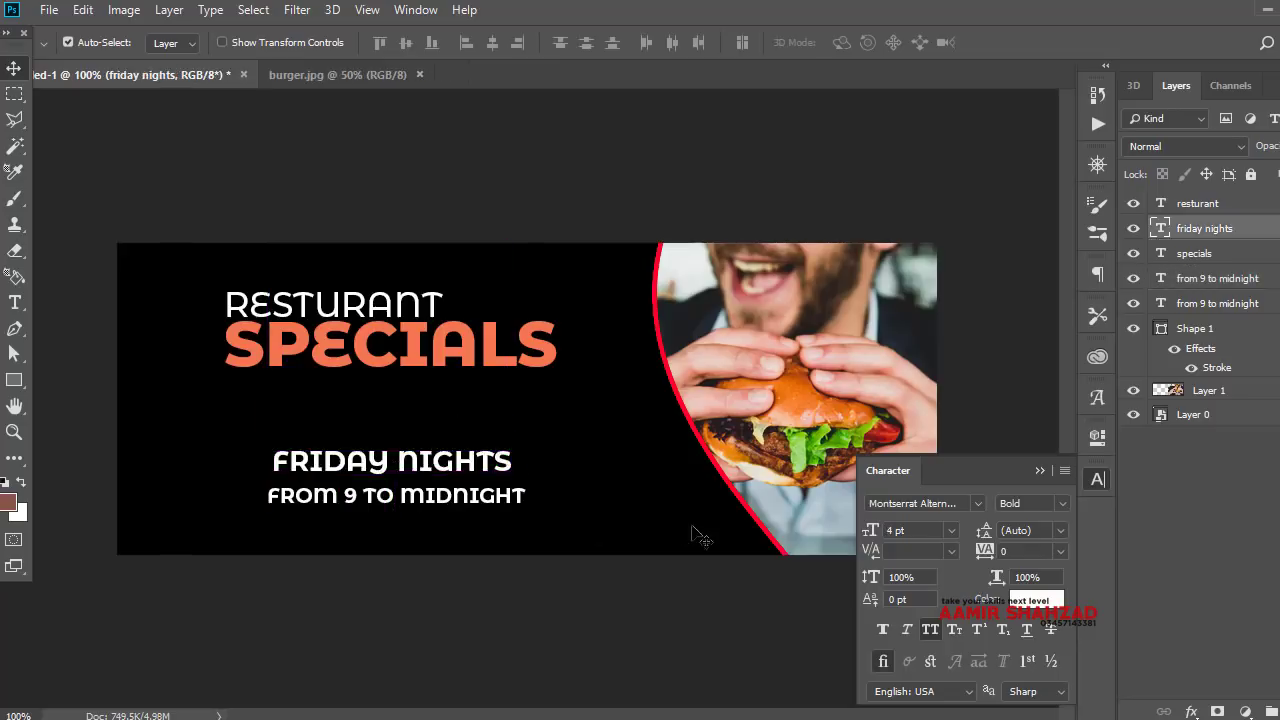
Draw an ellipse circle beside SPECIALS over the photo's curved edge and nudge it into place
{"action": "left_click", "coordinate": [1097, 479]}
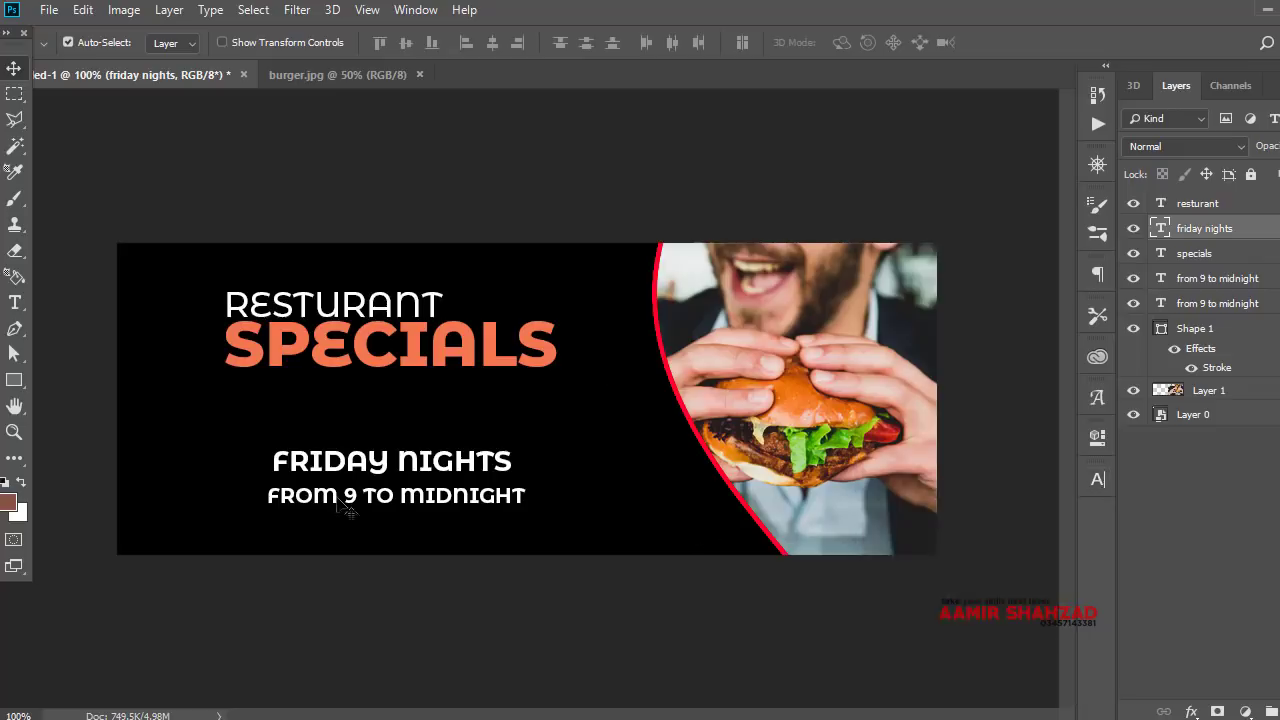
{"action": "left_click", "coordinate": [14, 380]}
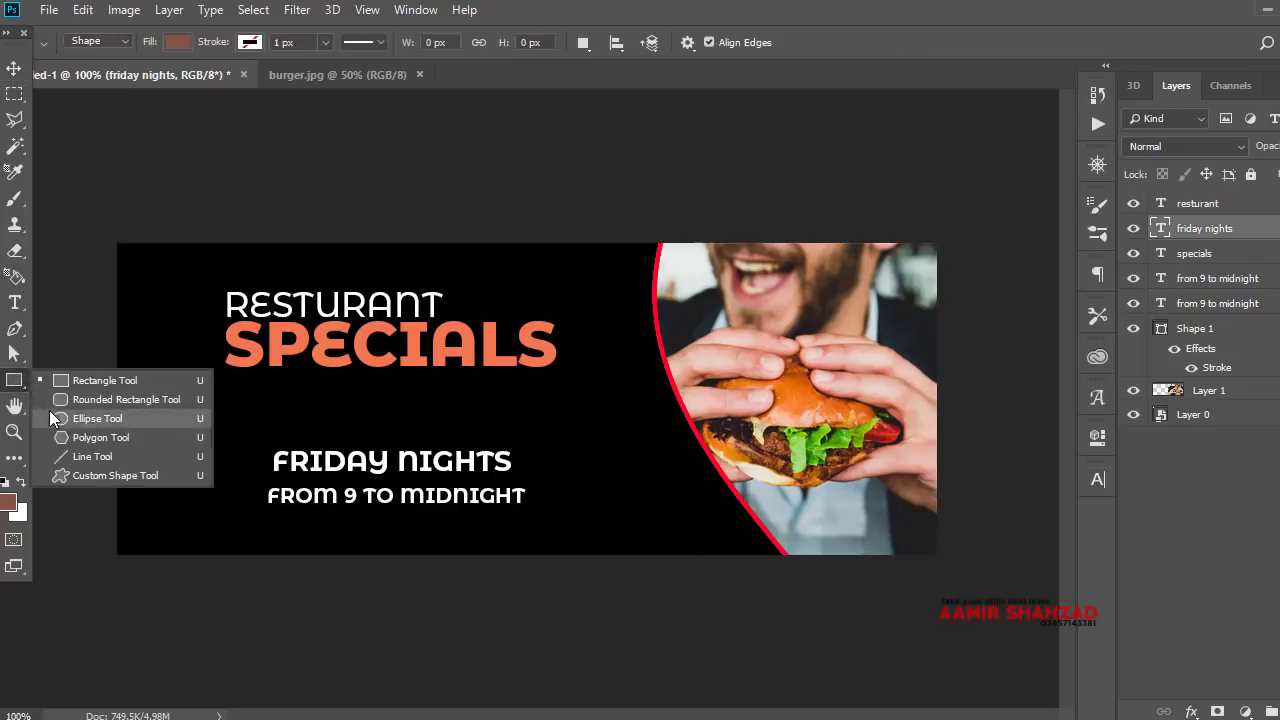
{"action": "left_click", "coordinate": [97, 418]}
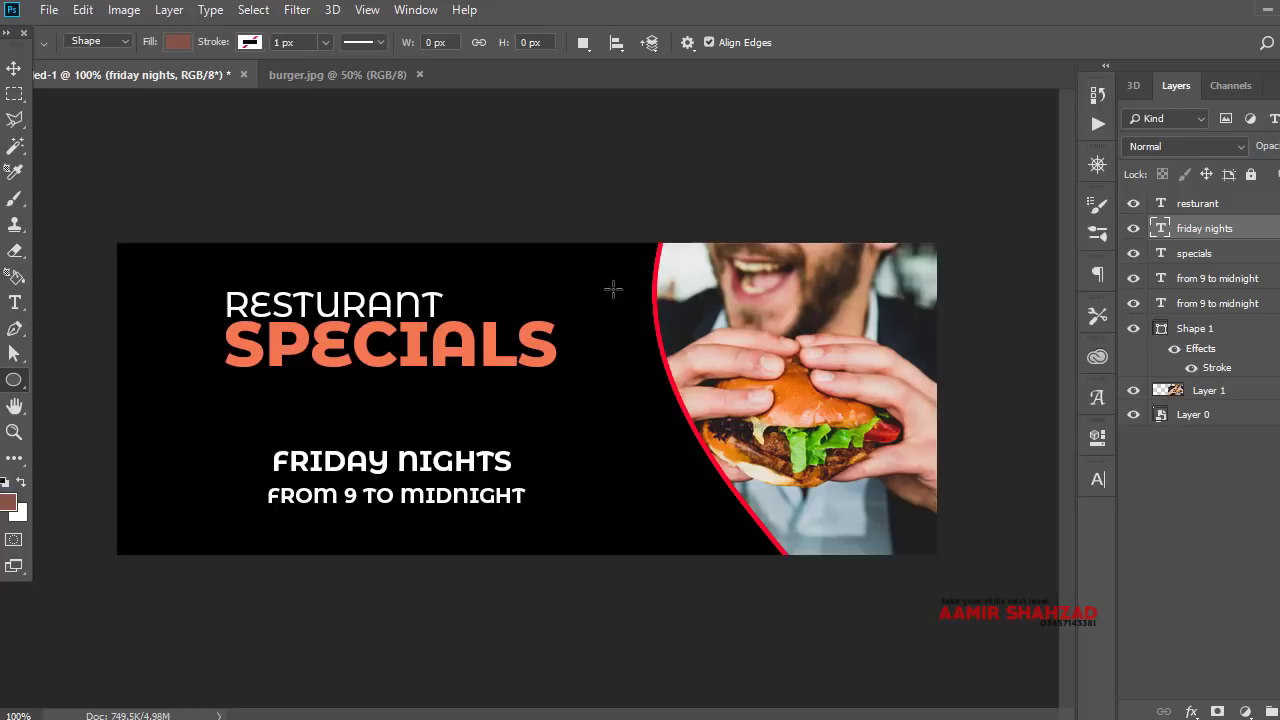
{"action": "left_click_drag", "start_coordinate": [614, 290], "coordinate": [767, 440]}
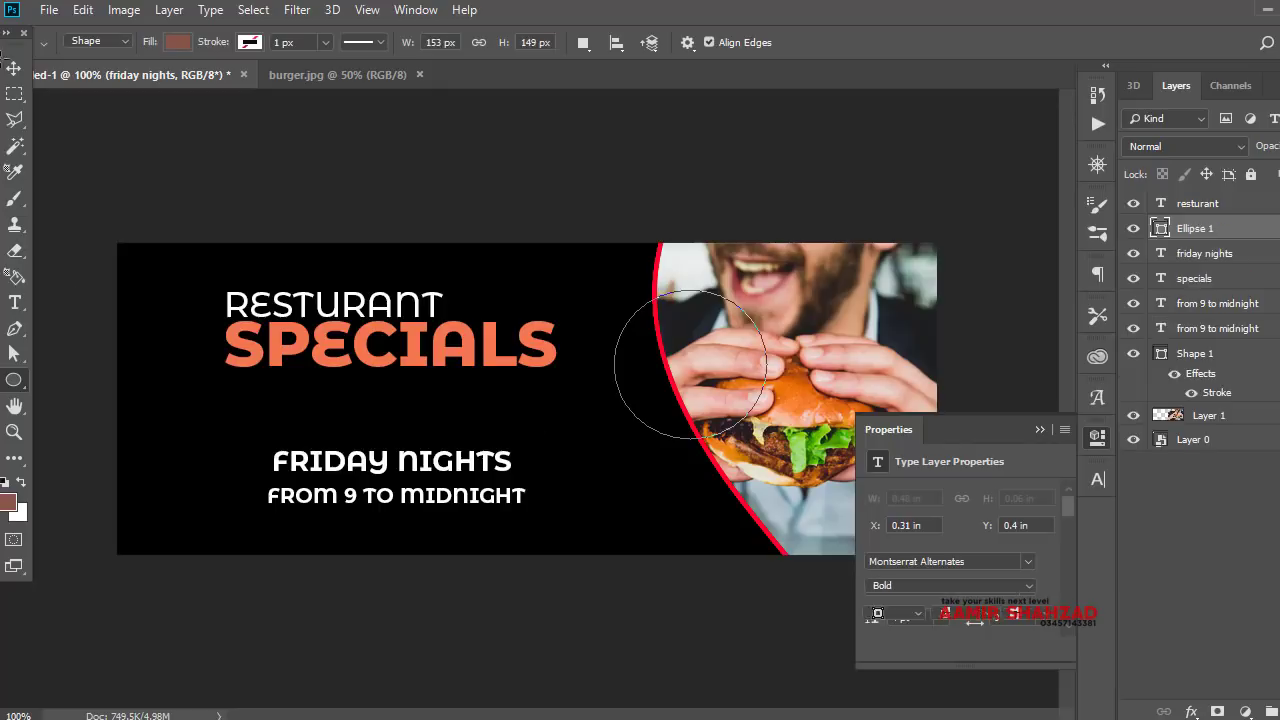
{"action": "left_click", "coordinate": [12, 68]}
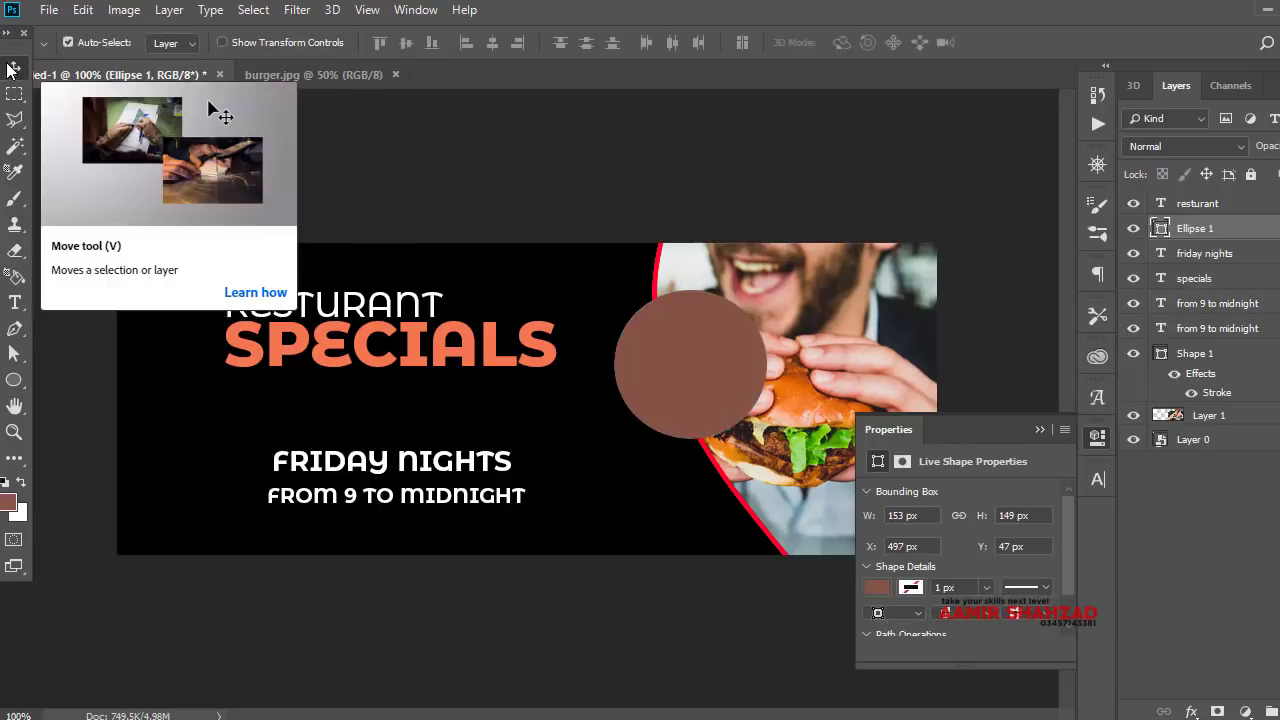
{"action": "left_click_drag", "start_coordinate": [690, 363], "coordinate": [675, 361]}
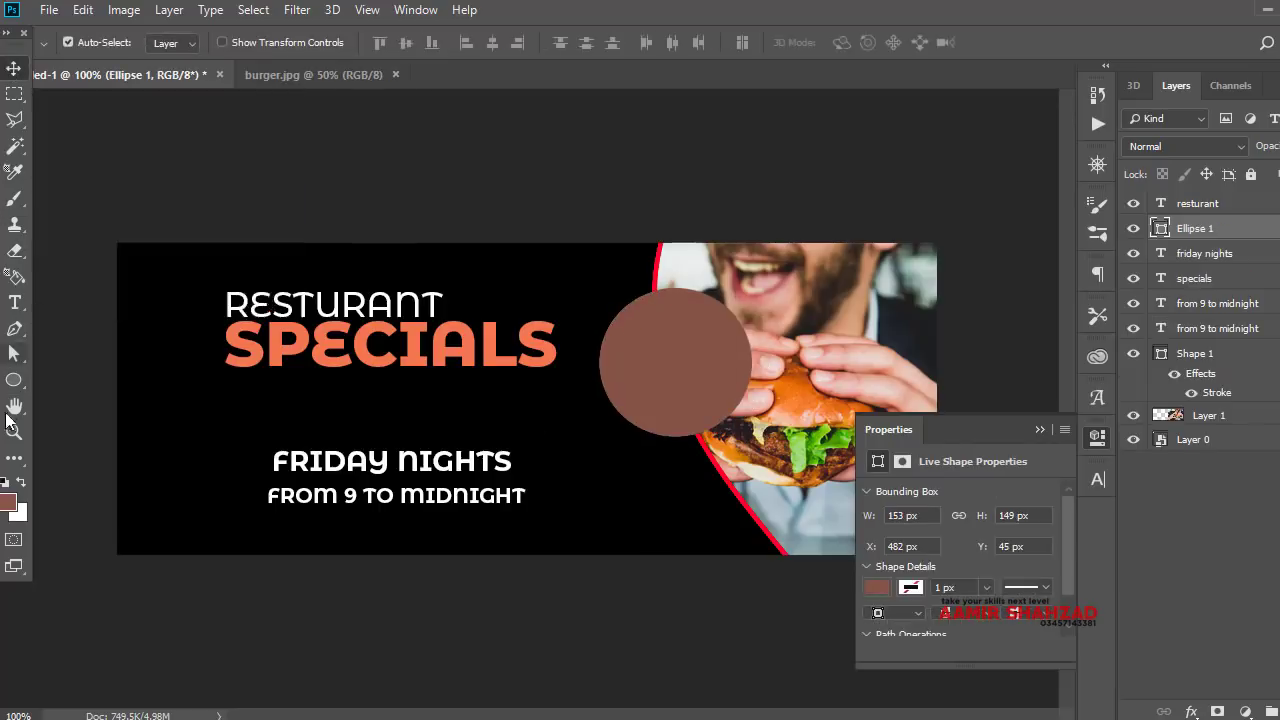
{"action": "left_click", "coordinate": [14, 380]}
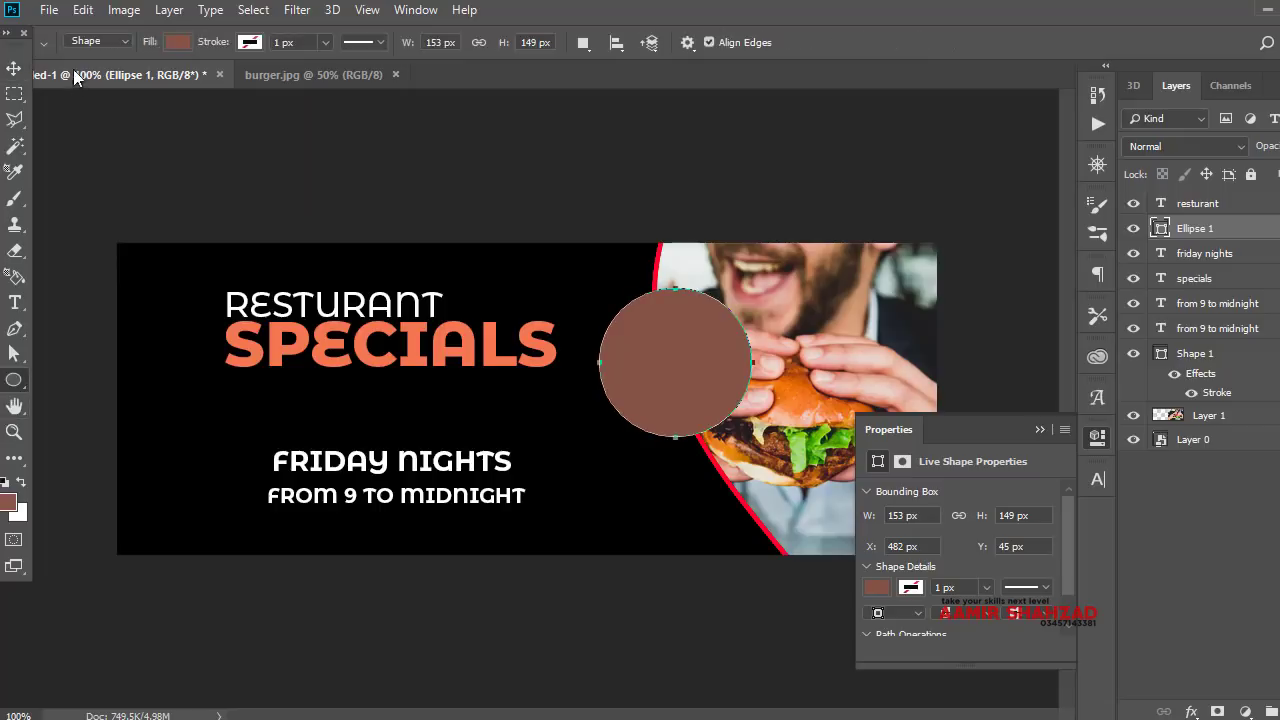
Fill the circle white and give it a red Stroke layer style
{"action": "left_click", "coordinate": [176, 45]}
{"action": "left_click", "coordinate": [131, 147]}
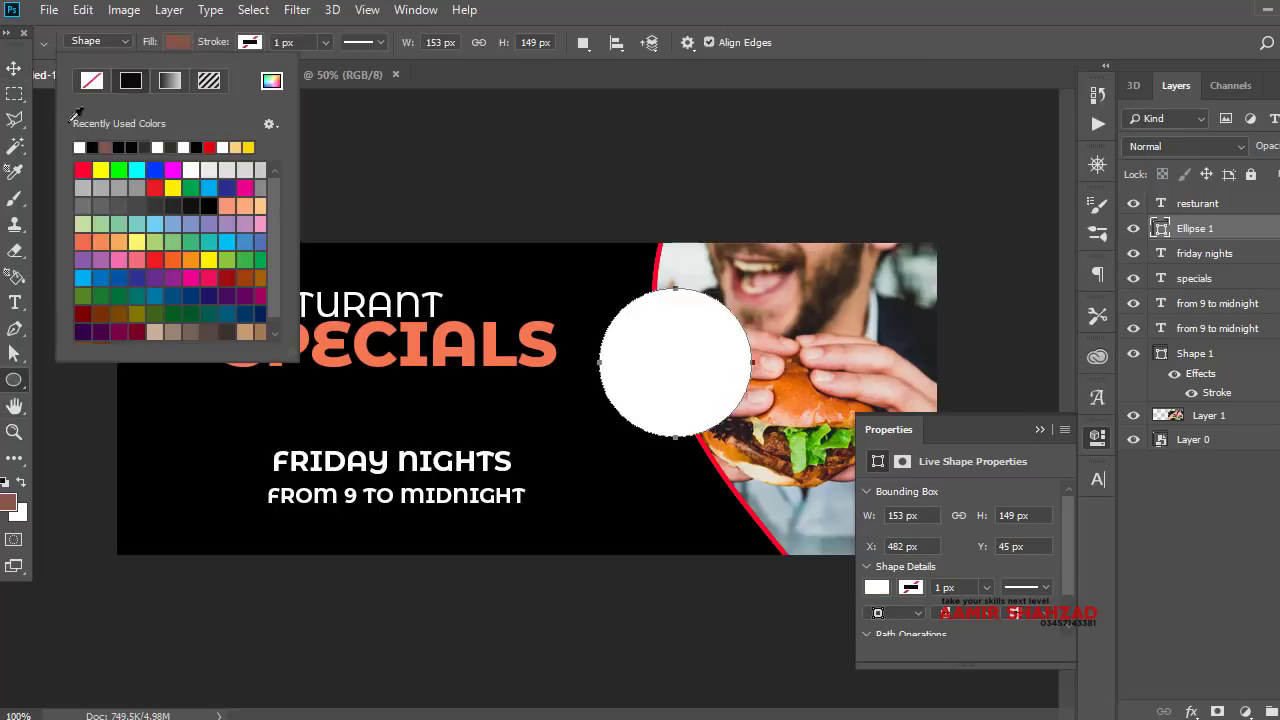
{"action": "left_click", "coordinate": [14, 68]}
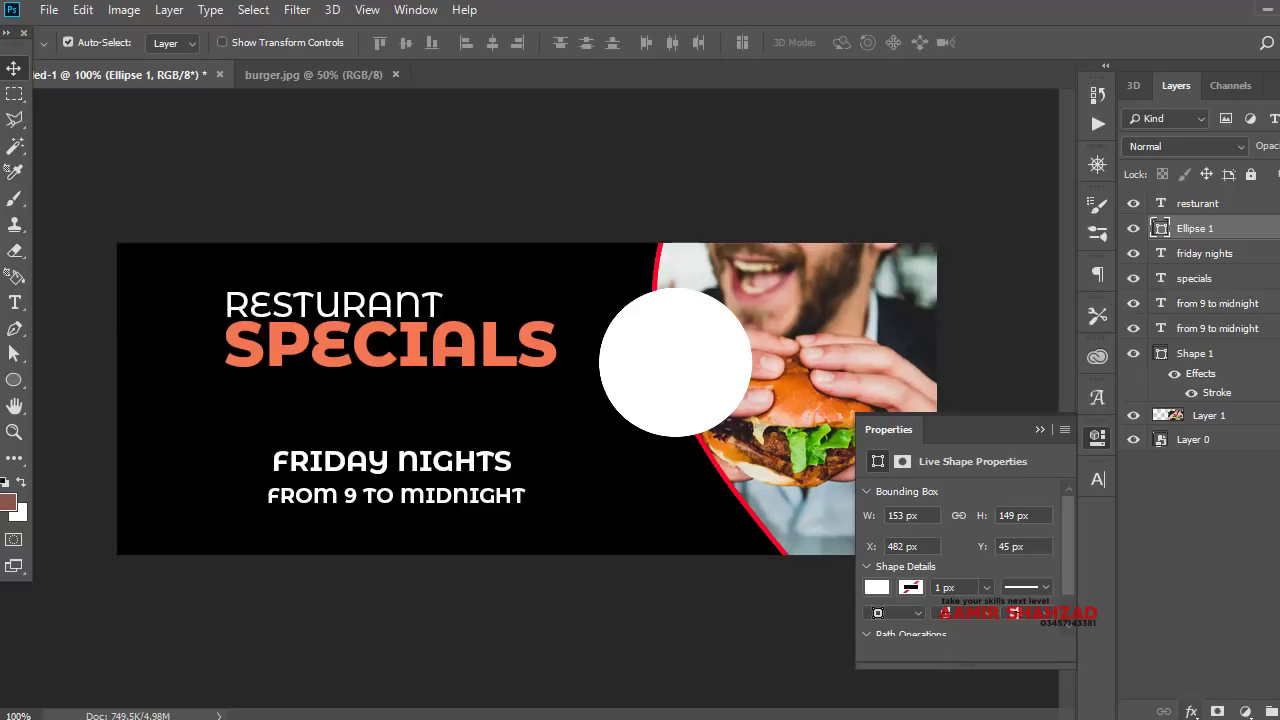
{"action": "left_click", "coordinate": [1191, 712]}
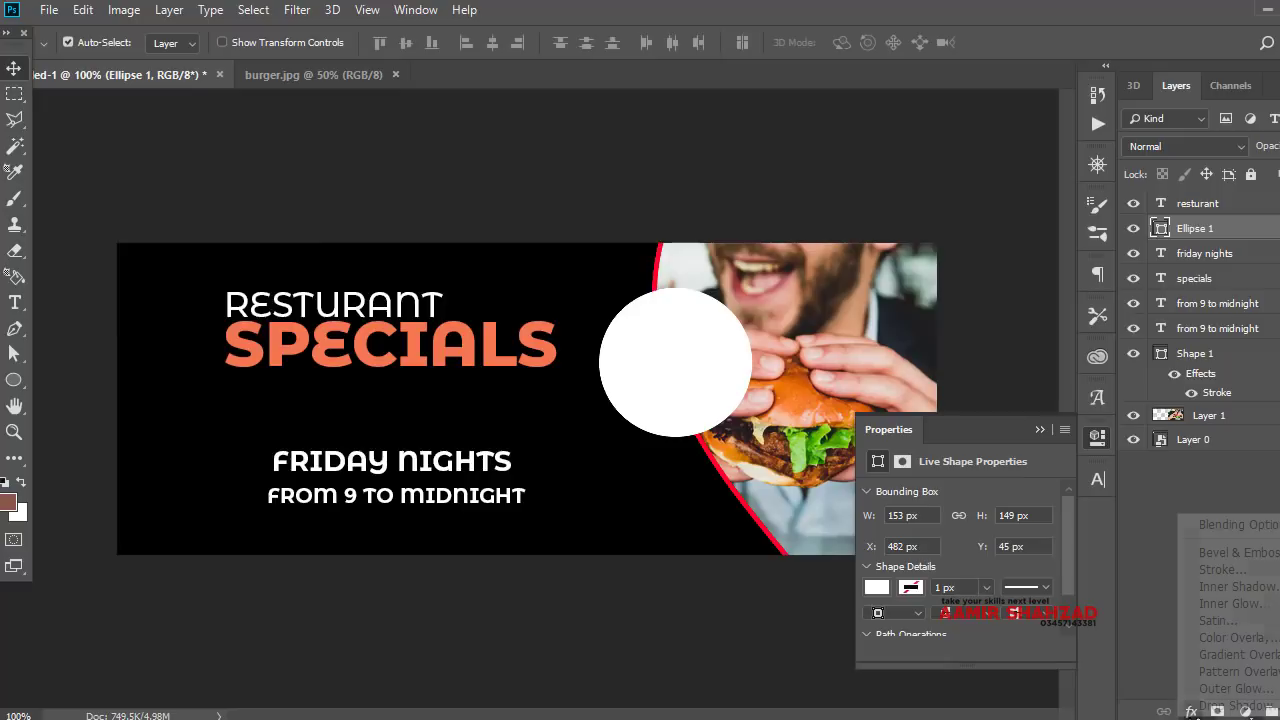
{"action": "left_click", "coordinate": [1218, 574]}
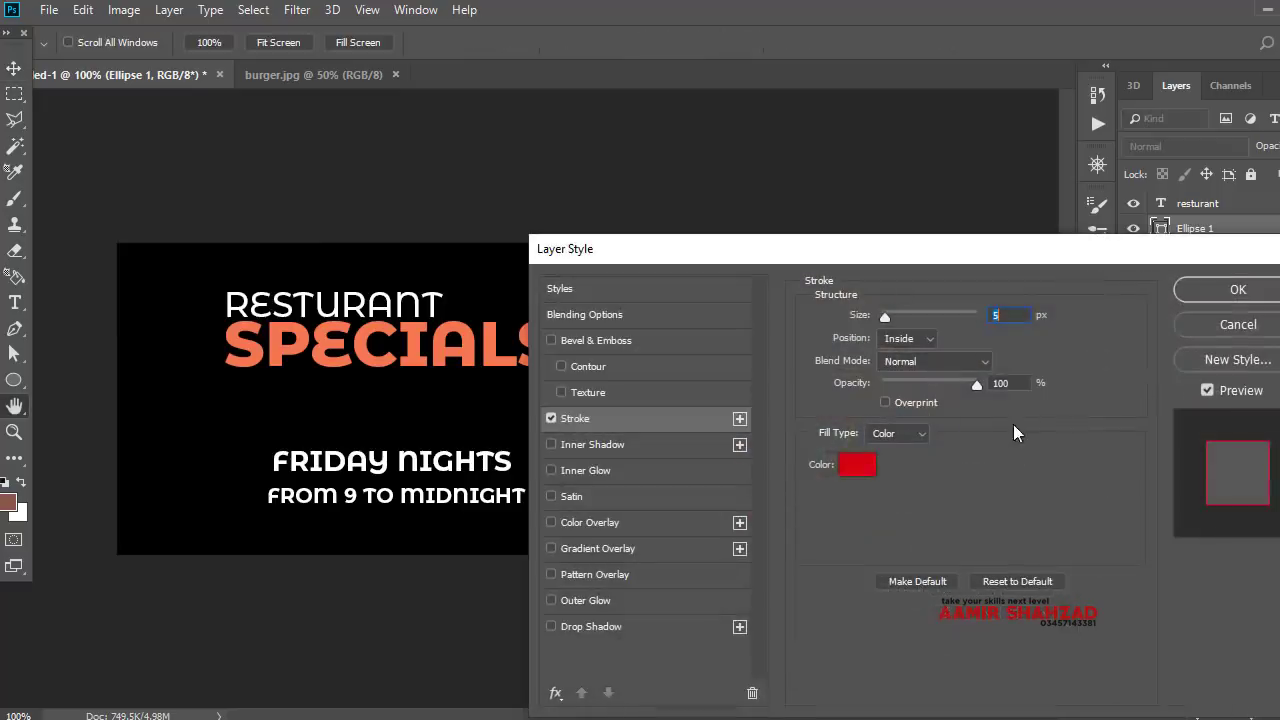
{"action": "left_click", "coordinate": [1188, 298]}
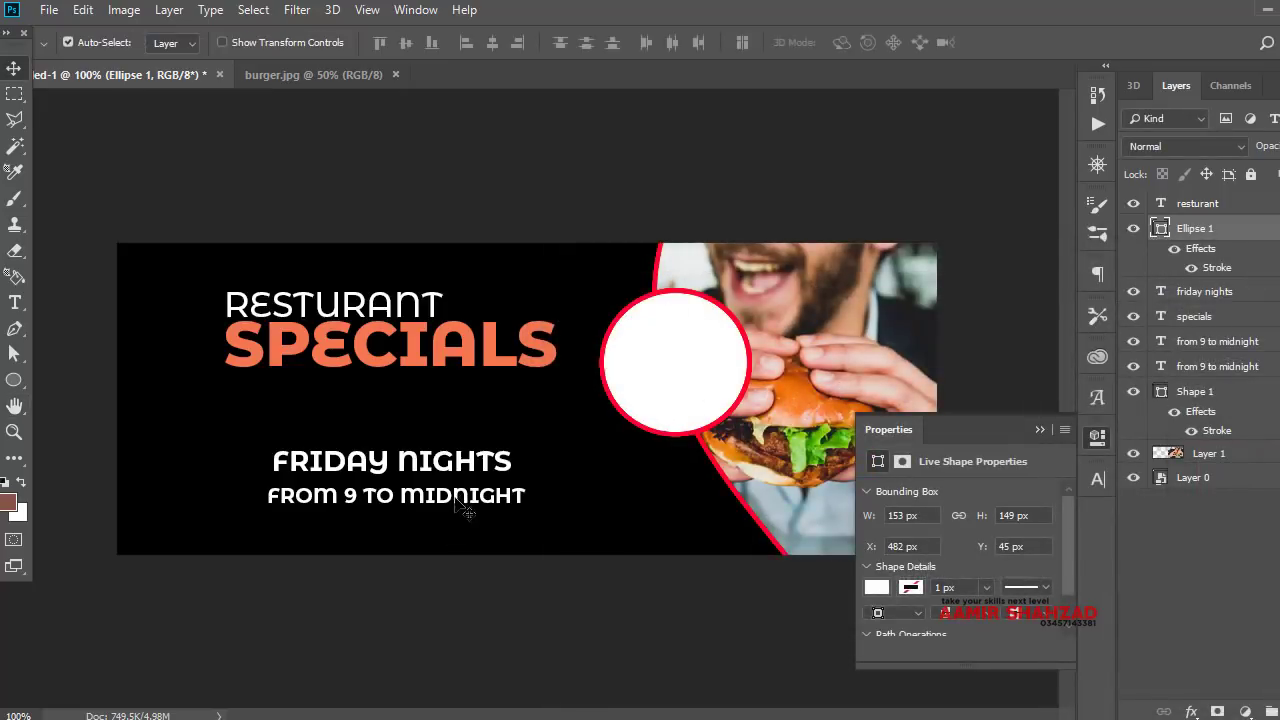
{"action": "left_click", "coordinate": [468, 497]}
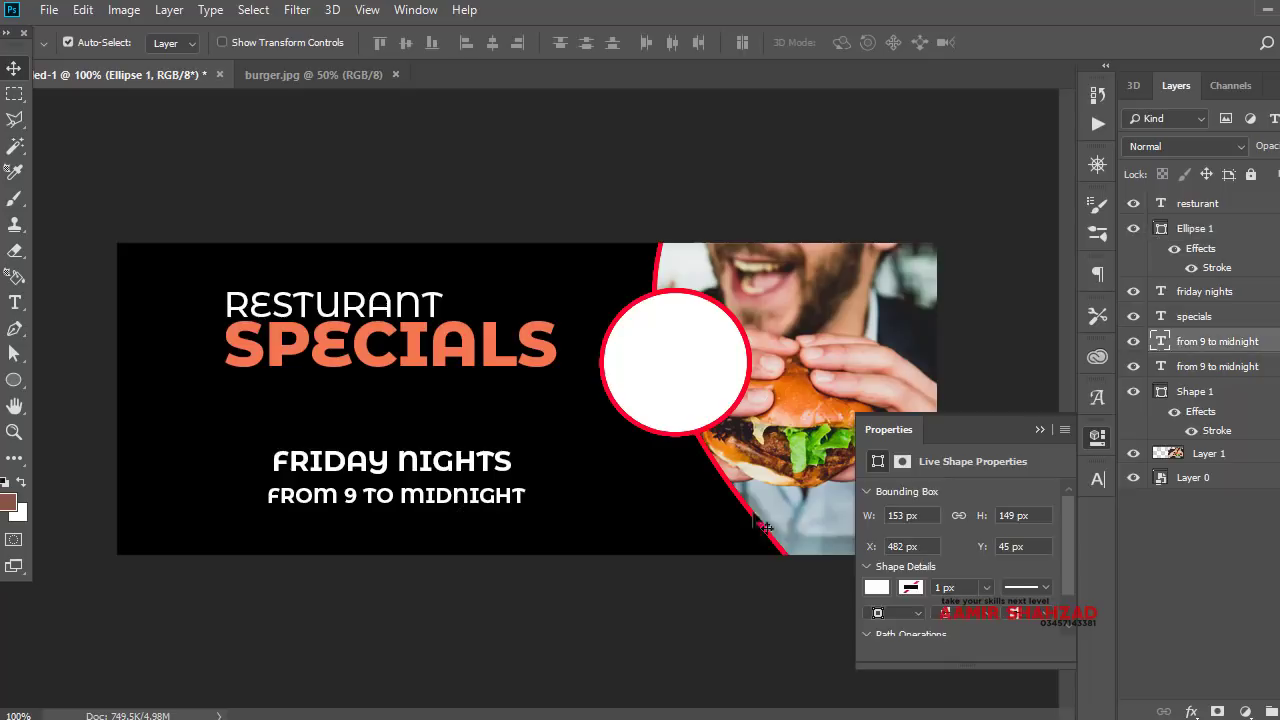
{"action": "left_click", "coordinate": [1095, 476]}
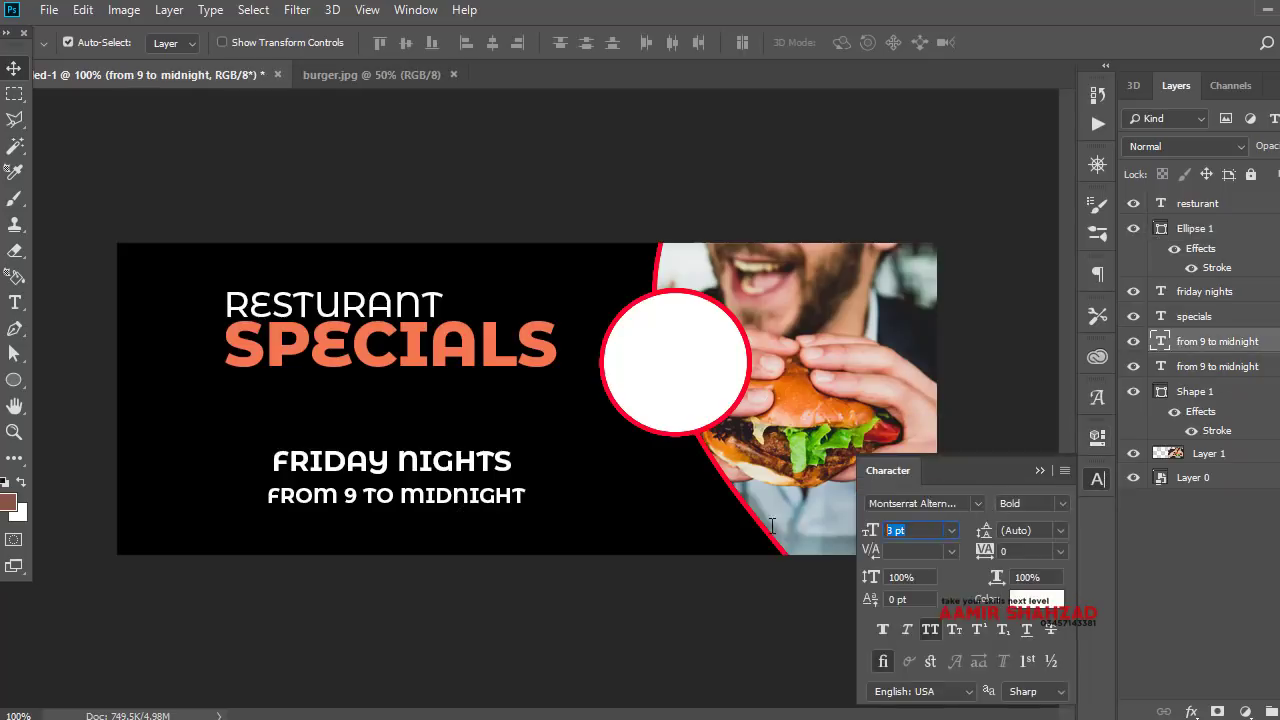
{"action": "type", "text": "2"}
{"action": "key", "text": "Return"}
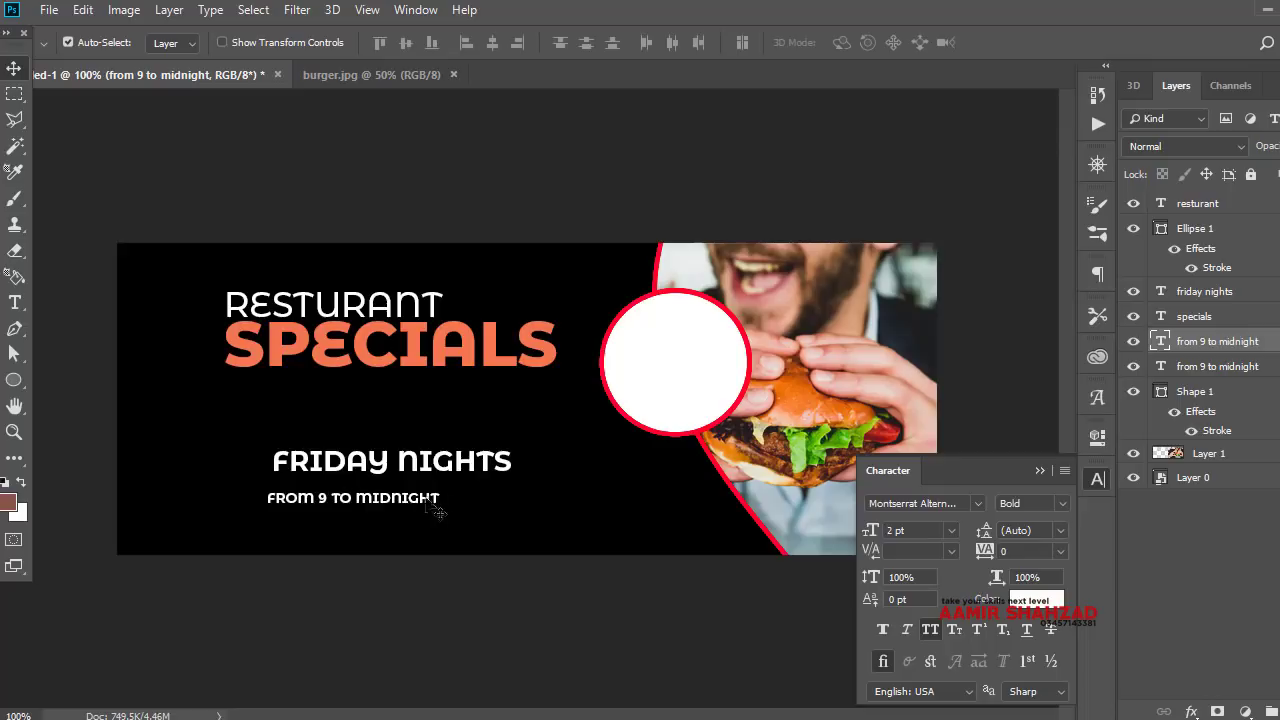
{"action": "left_click_drag", "start_coordinate": [430, 505], "coordinate": [458, 494]}
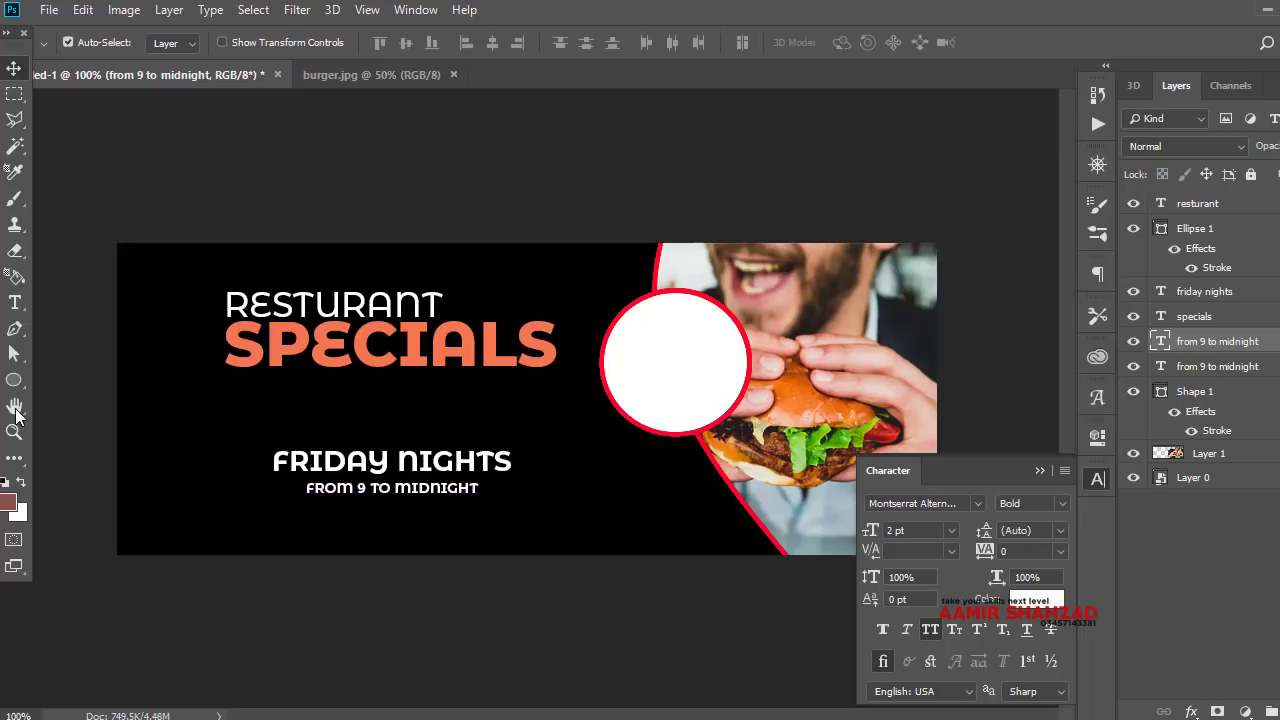
Draw a five-sided polygon on the black panel with the Polygon tool
{"action": "left_click", "coordinate": [14, 380]}
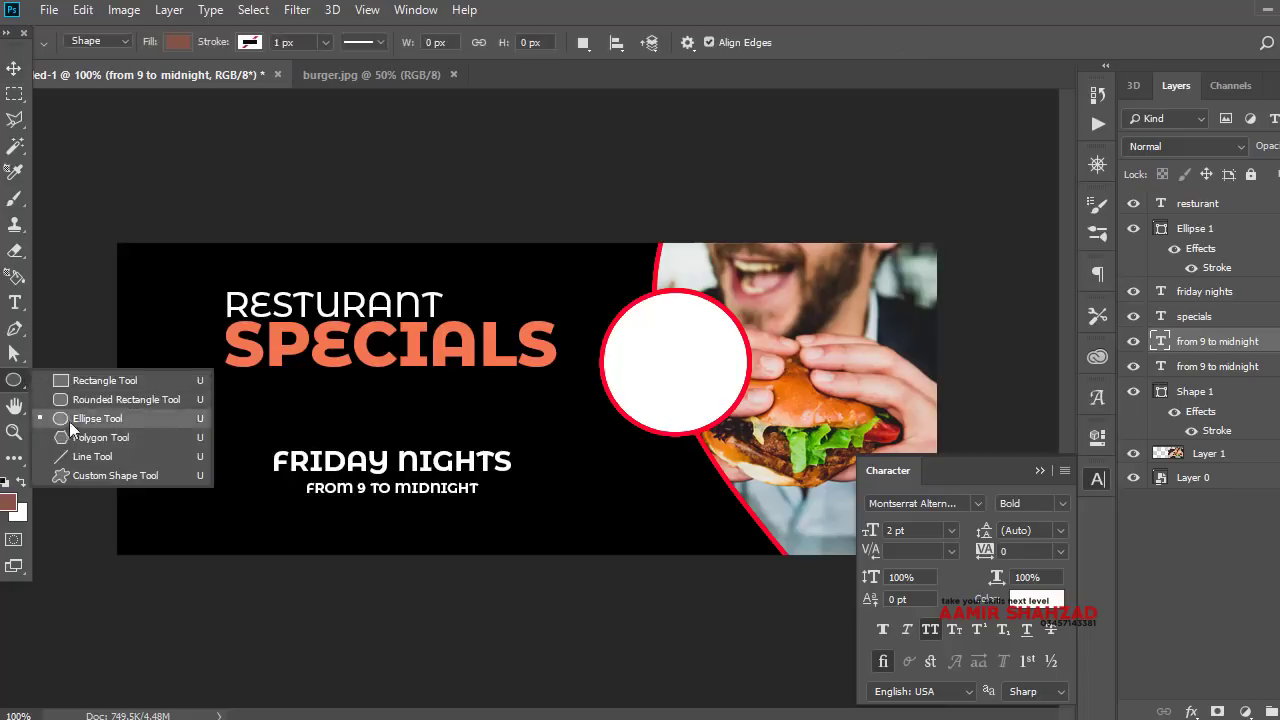
{"action": "left_click", "coordinate": [72, 436]}
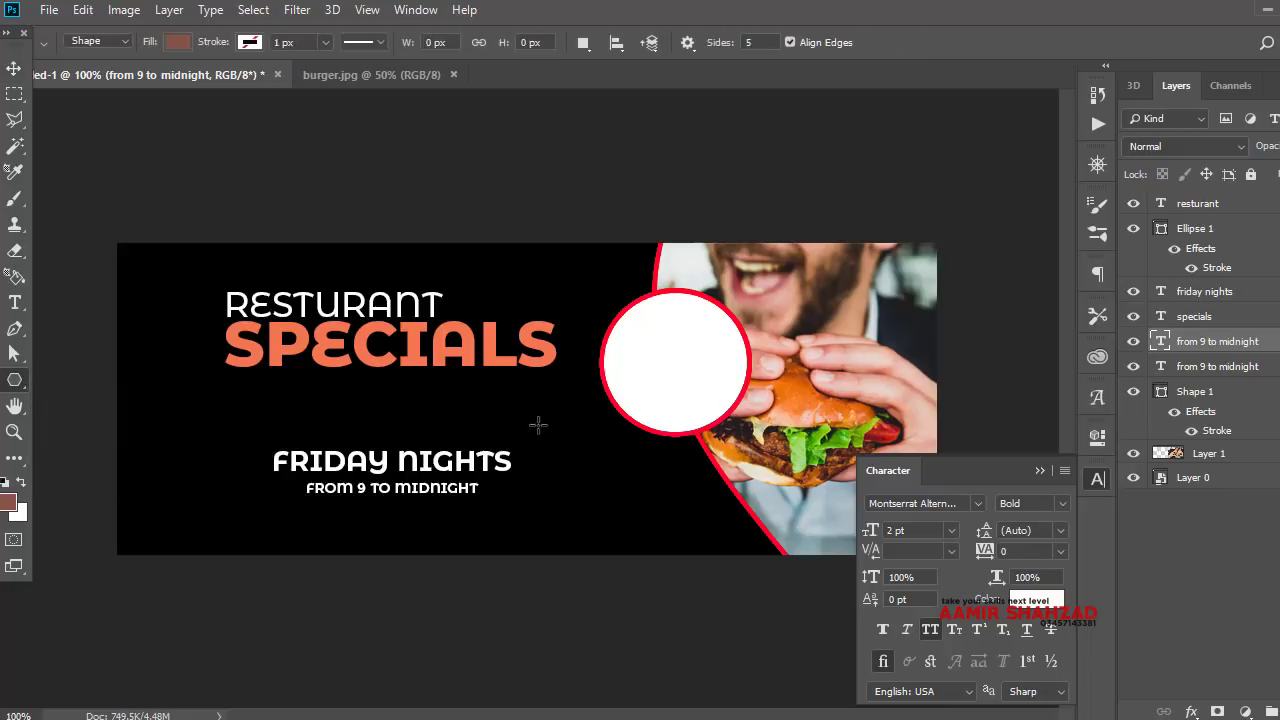
{"action": "left_click_drag", "start_coordinate": [538, 425], "coordinate": [571, 462]}
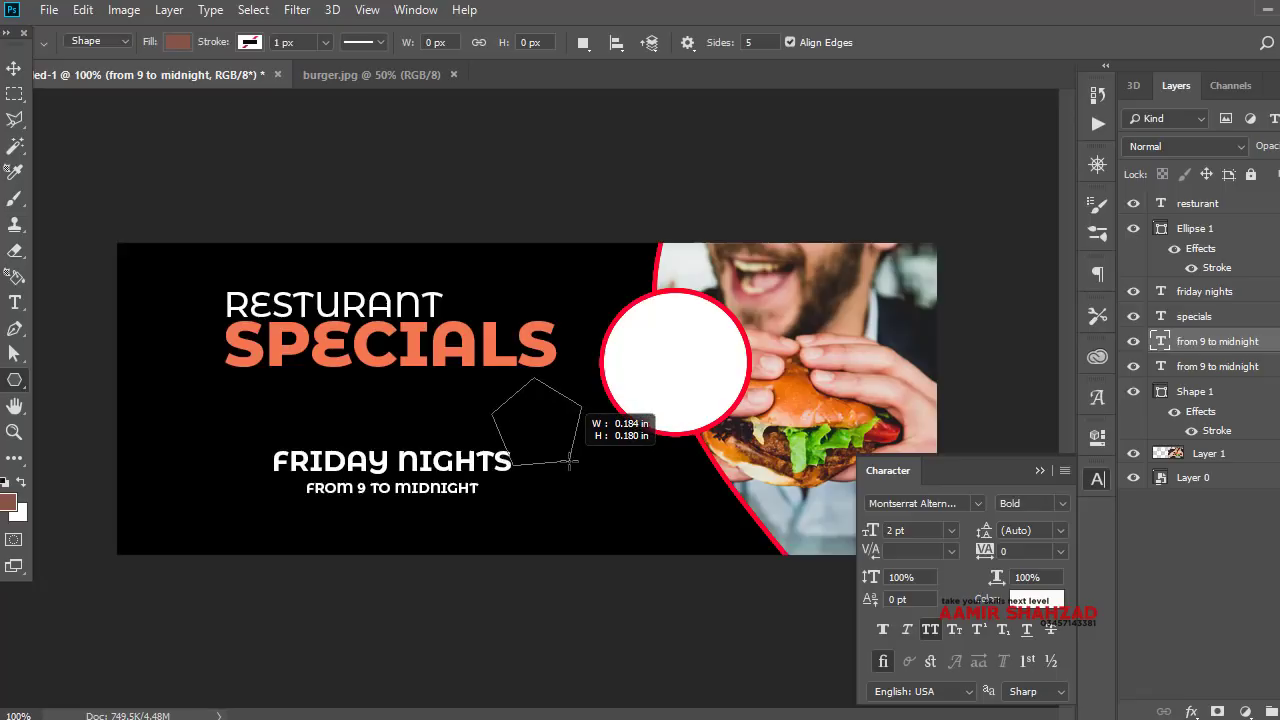
{"action": "left_click_drag", "start_coordinate": [569, 462], "coordinate": [569, 462]}
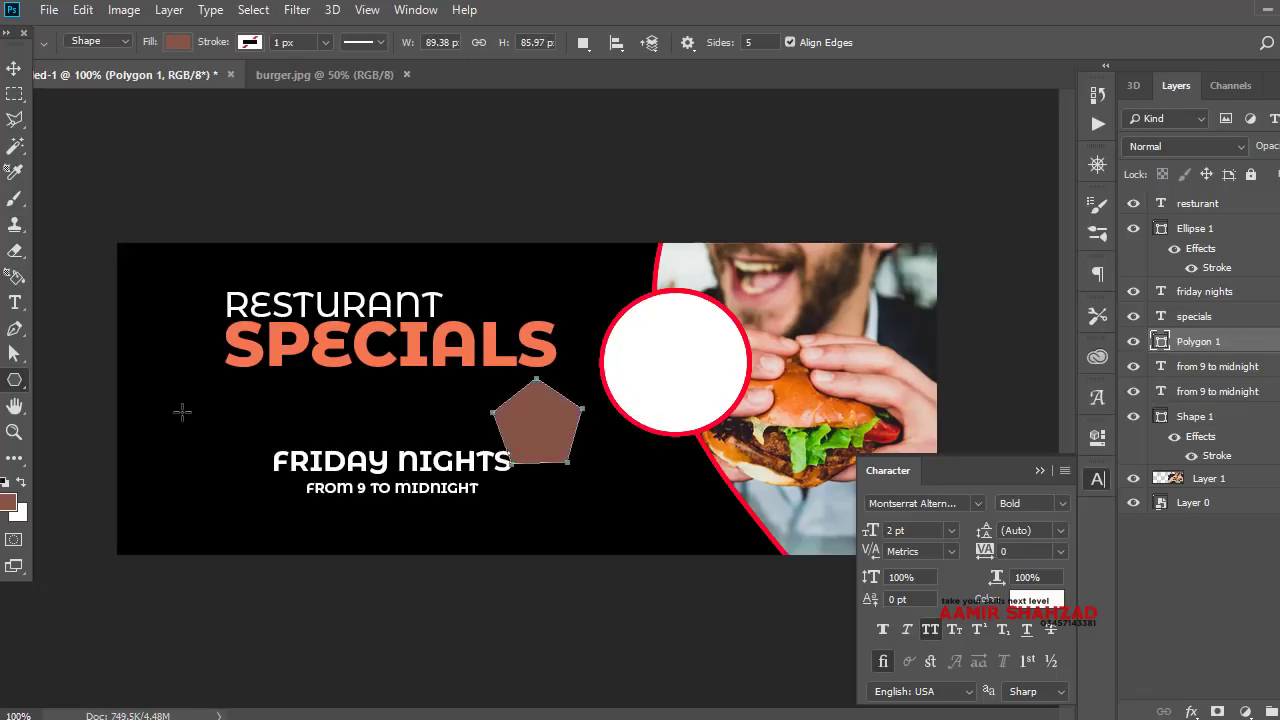
Stack Polygon 1 above Ellipse 1 and centre the pentagon inside the white circle
{"action": "left_click", "coordinate": [14, 68]}
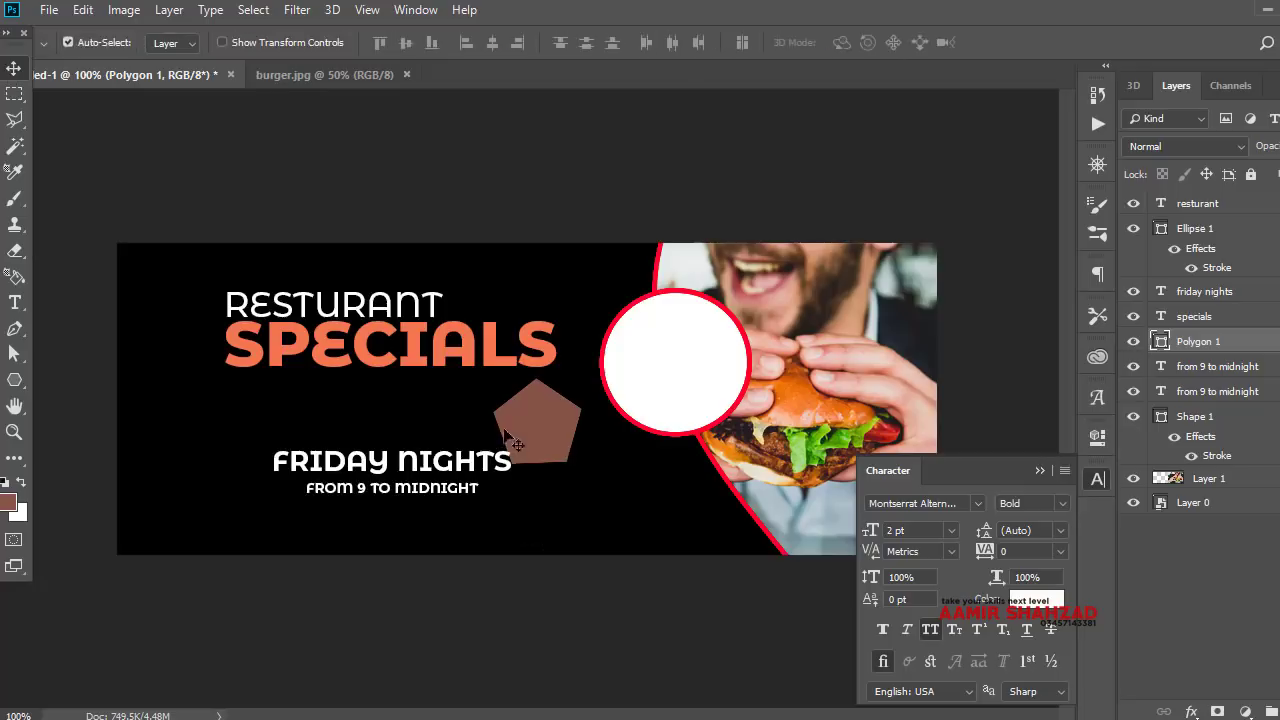
{"action": "left_click_drag", "start_coordinate": [540, 416], "coordinate": [607, 445]}
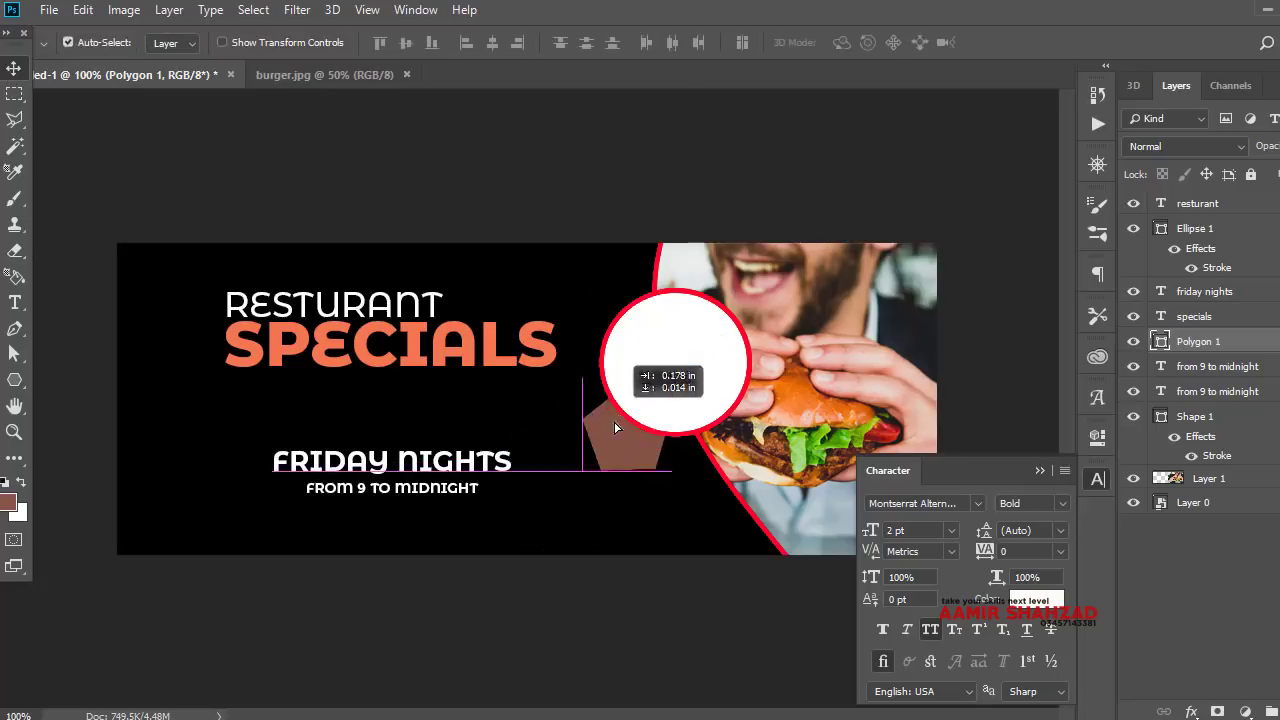
{"action": "left_click", "coordinate": [648, 392]}
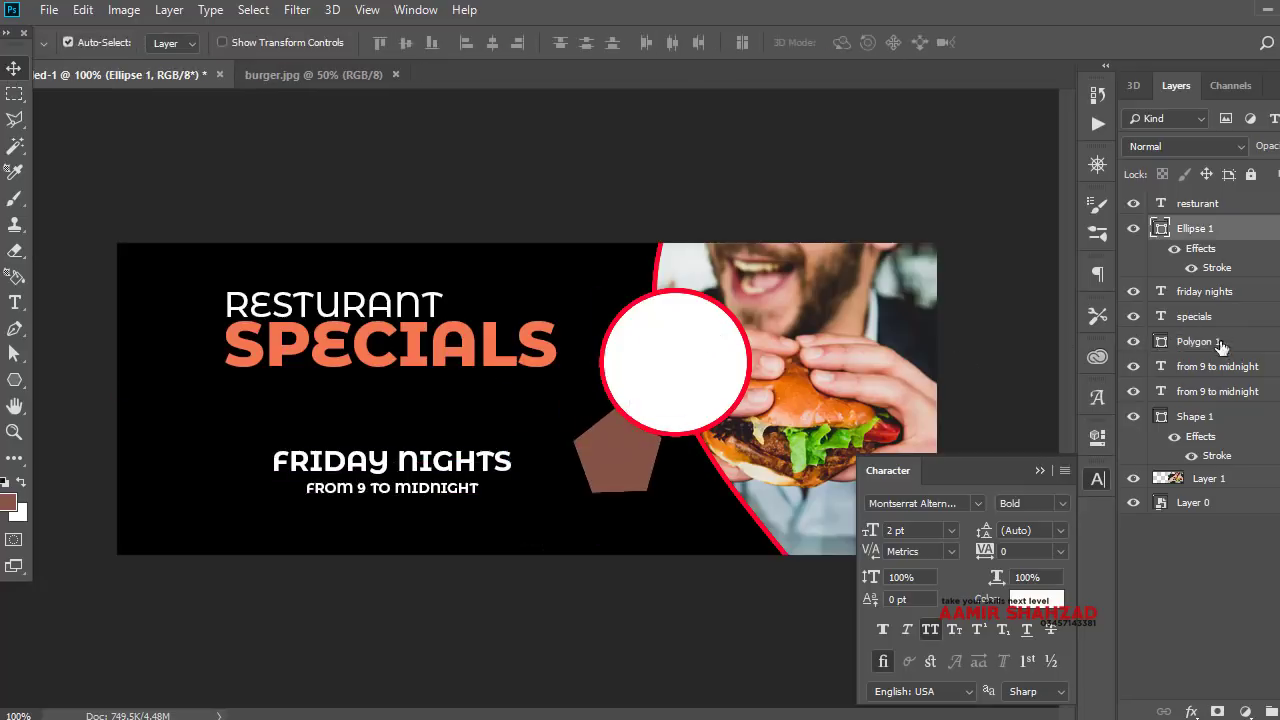
{"action": "left_click_drag", "start_coordinate": [1220, 345], "coordinate": [1195, 218]}
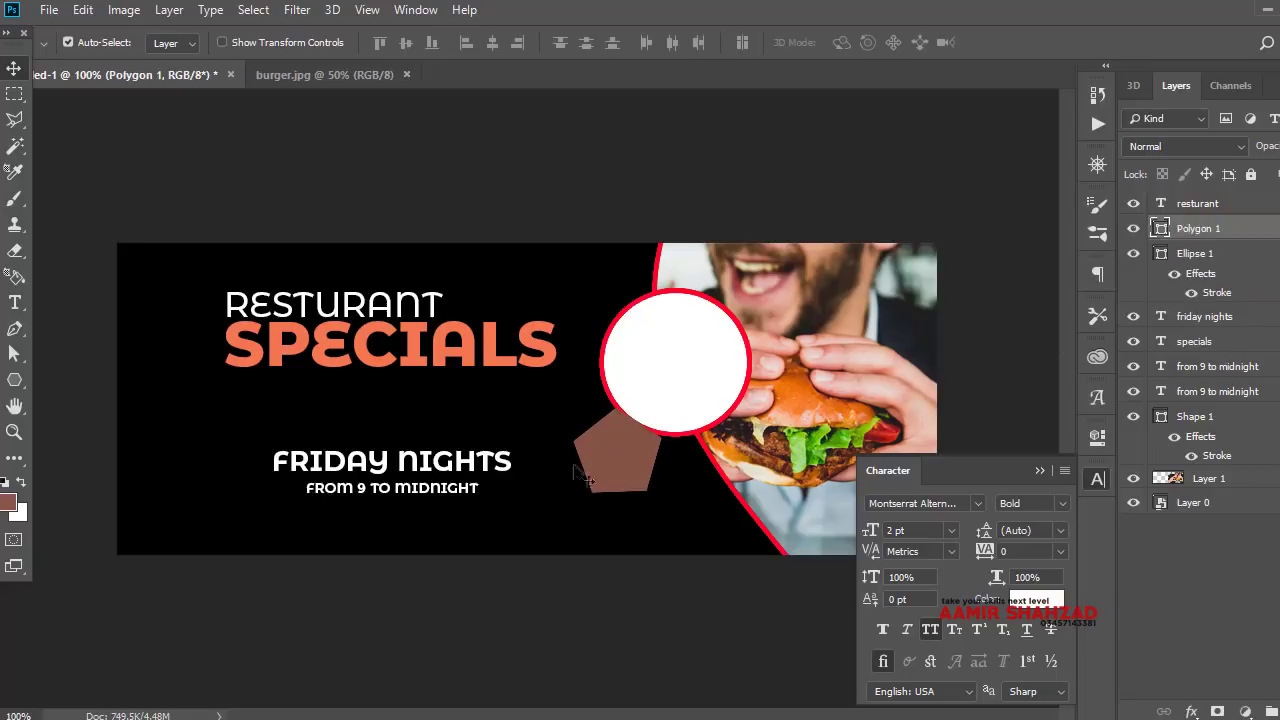
{"action": "left_click_drag", "start_coordinate": [631, 453], "coordinate": [690, 360]}
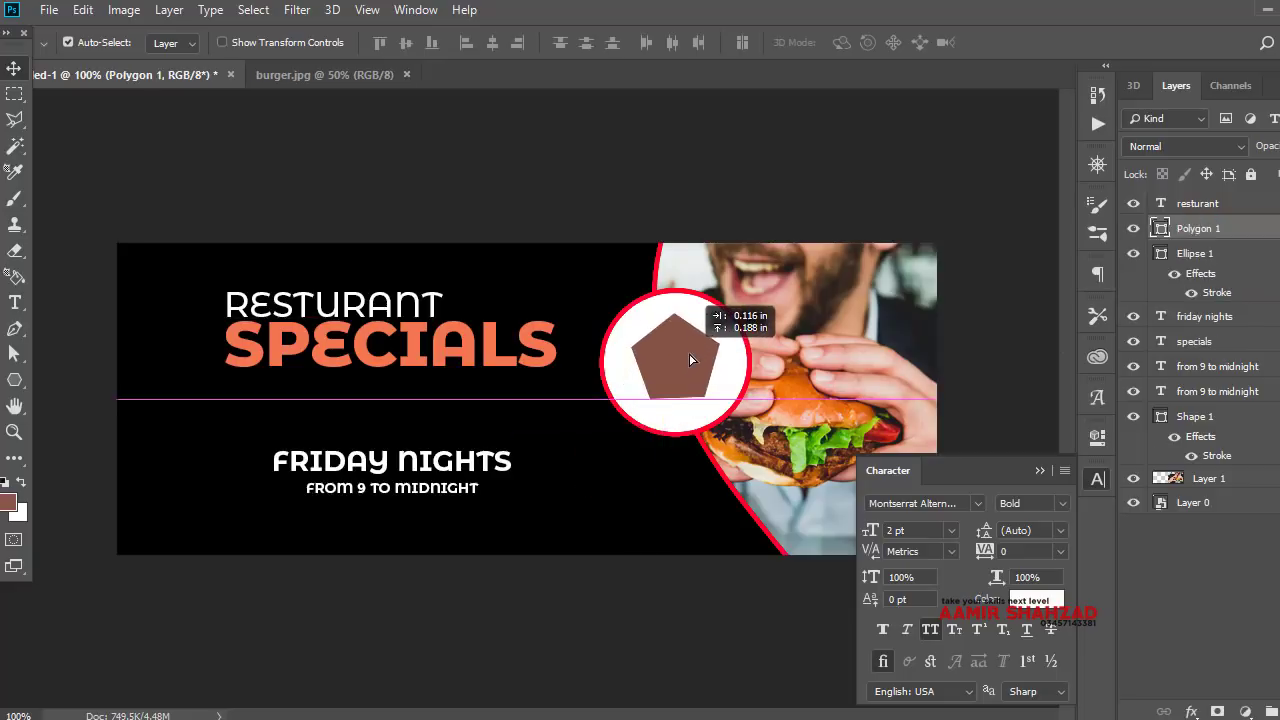
{"action": "mouse_move", "coordinate": [690, 360]}
{"action": "left_mouse_down"}
{"action": "mouse_move", "coordinate": [685, 383]}
{"action": "mouse_move", "coordinate": [673, 381]}
{"action": "left_mouse_up"}
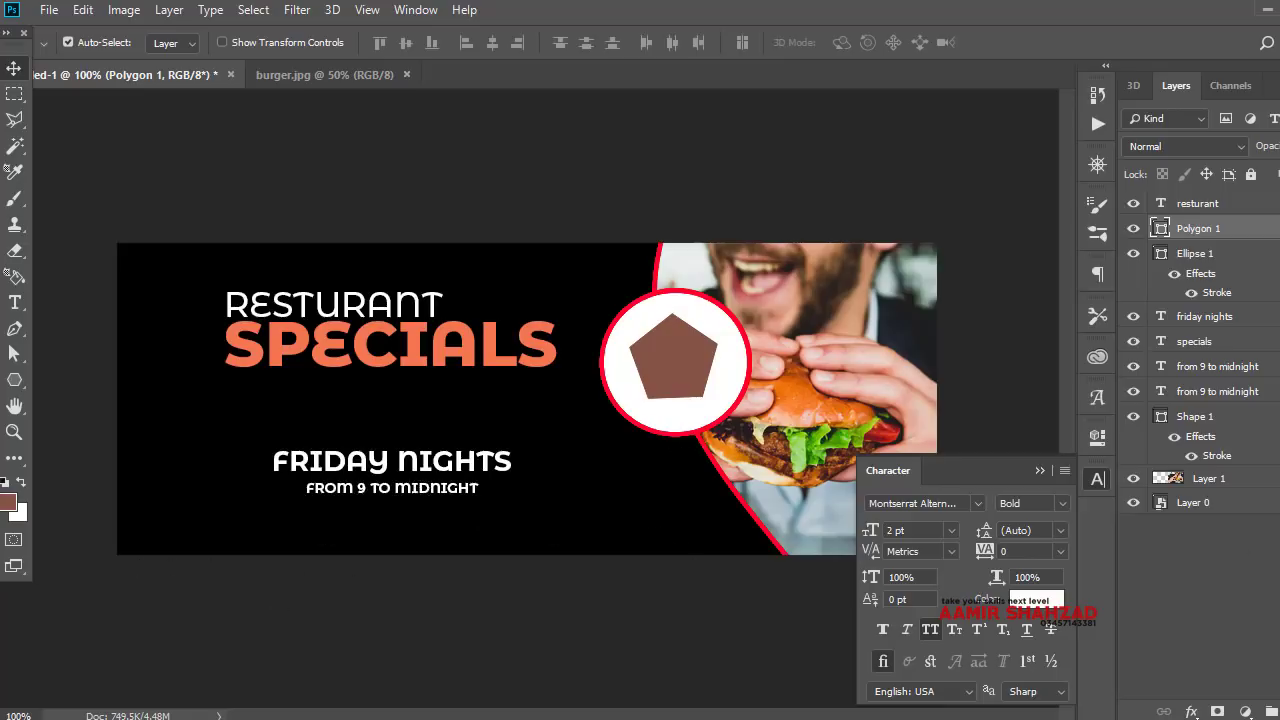
{"action": "left_click", "coordinate": [1093, 481]}
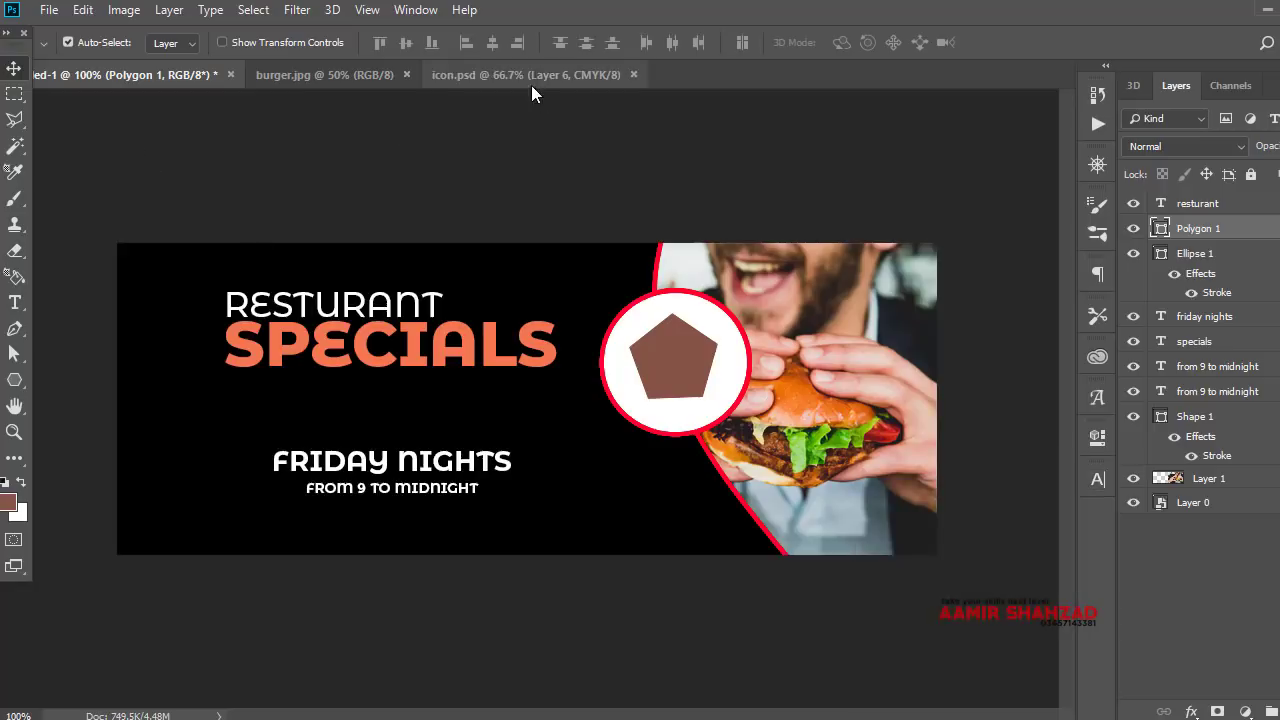
Copy the location-pin layer from icon.psd onto the Untitled-1 banner
{"action": "left_click", "coordinate": [531, 82]}
{"action": "left_click", "coordinate": [419, 507]}
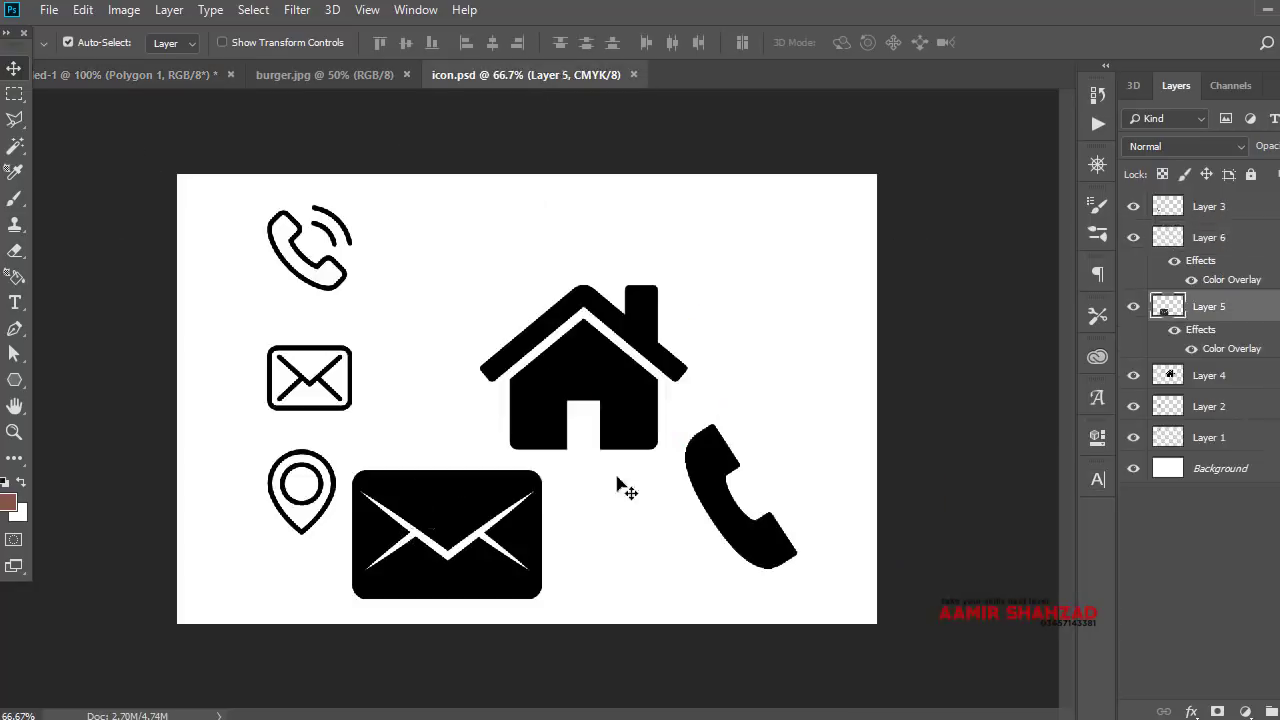
{"action": "left_click_drag", "start_coordinate": [305, 462], "coordinate": [128, 76]}
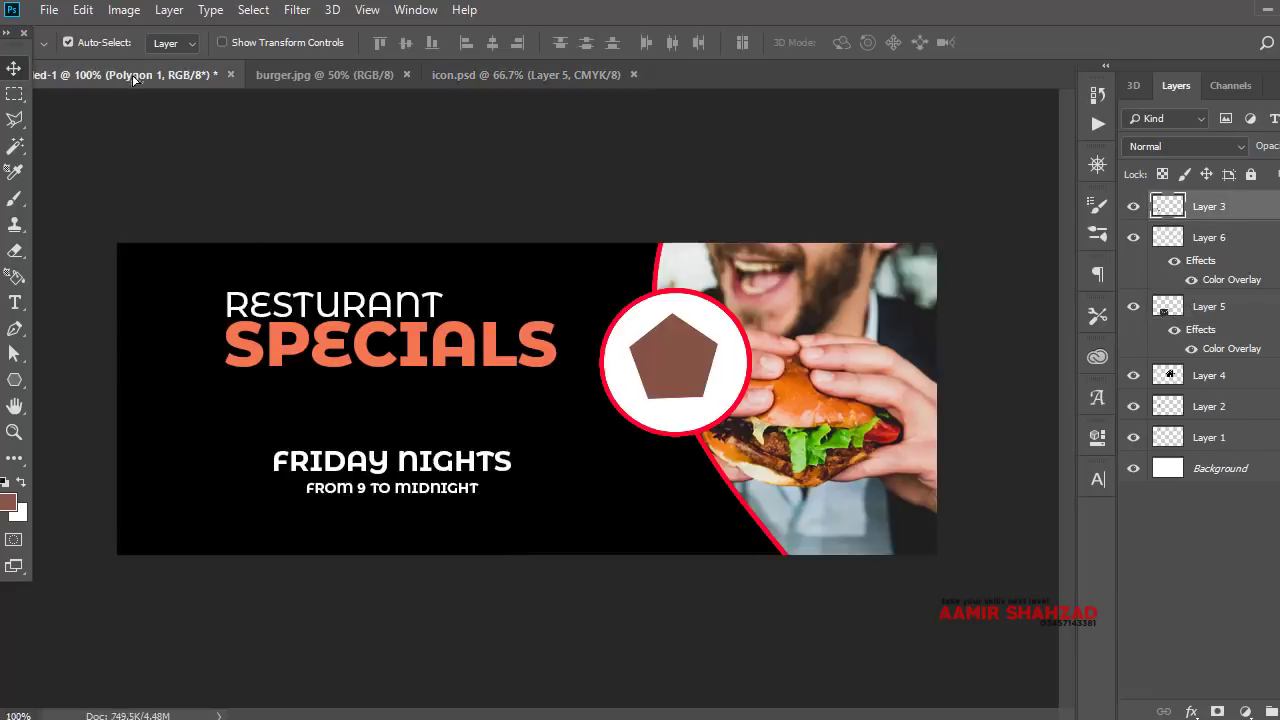
{"action": "left_click_drag", "start_coordinate": [128, 76], "coordinate": [227, 470]}
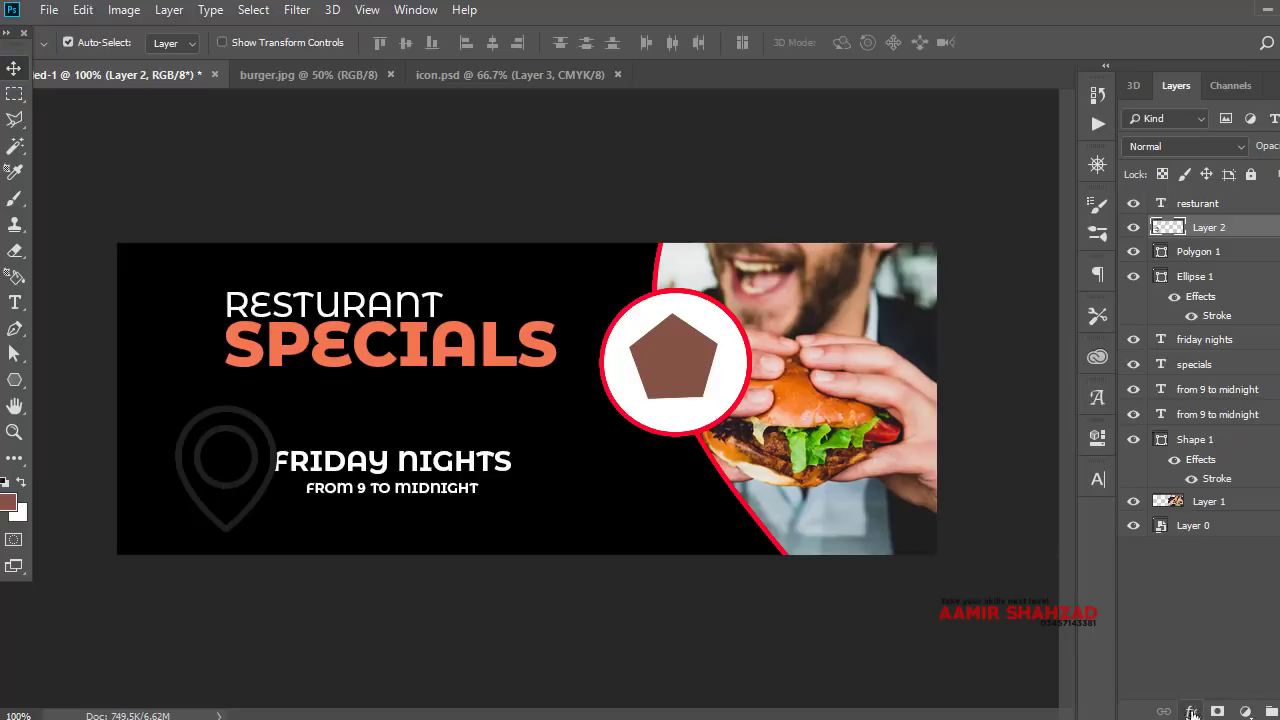
Tint the pin with a Color Overlay using the salmon-orange sampled from SPECIALS
{"action": "left_click", "coordinate": [1197, 711]}
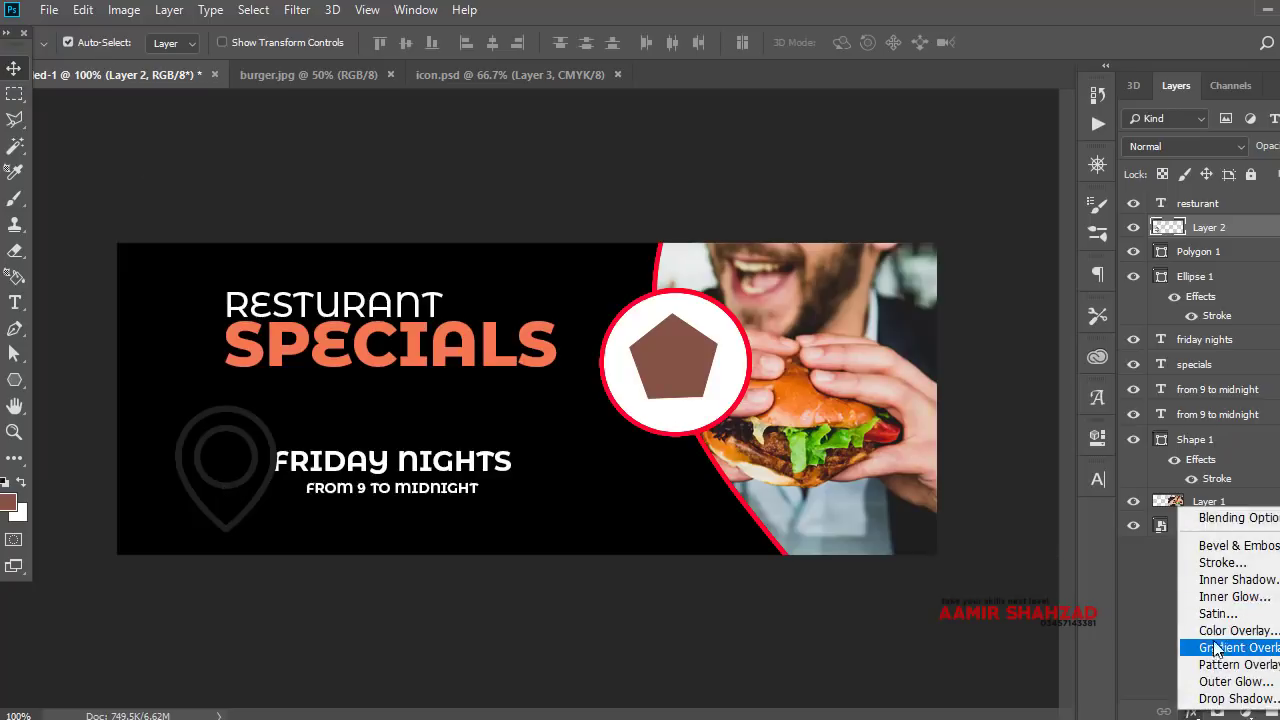
{"action": "left_click", "coordinate": [1215, 631]}
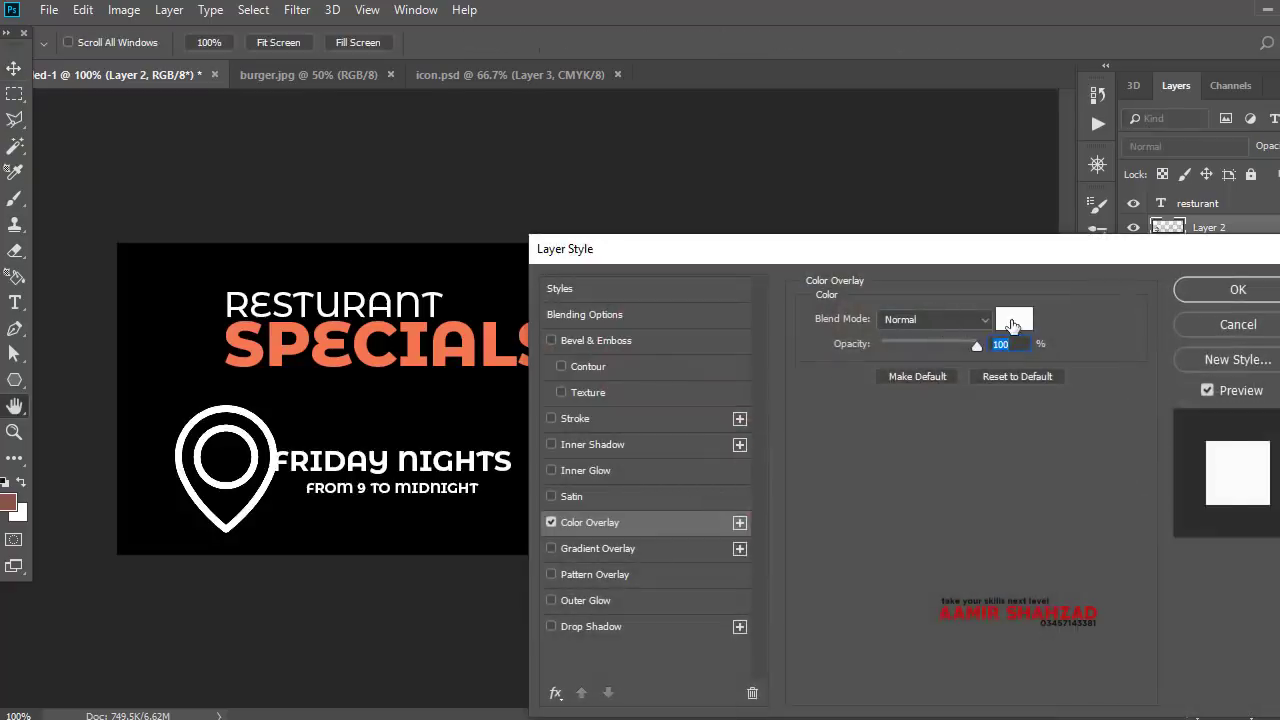
{"action": "left_click", "coordinate": [1012, 322]}
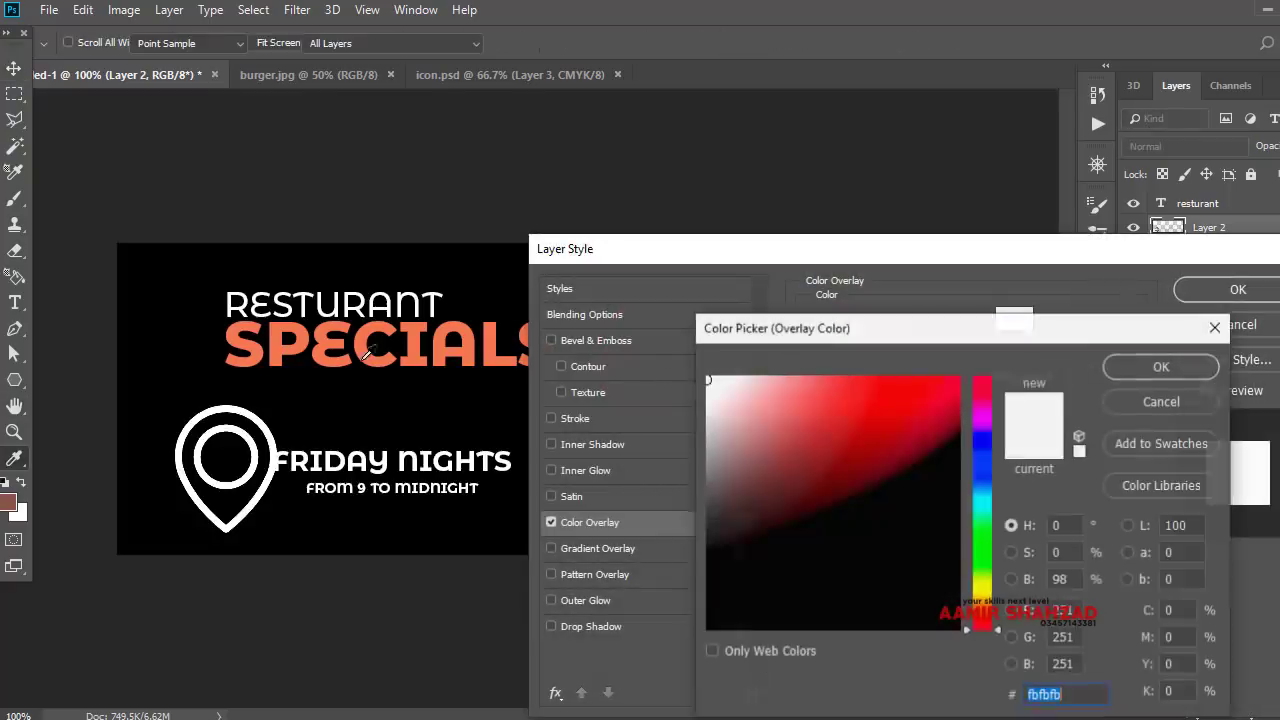
{"action": "left_click", "coordinate": [279, 336]}
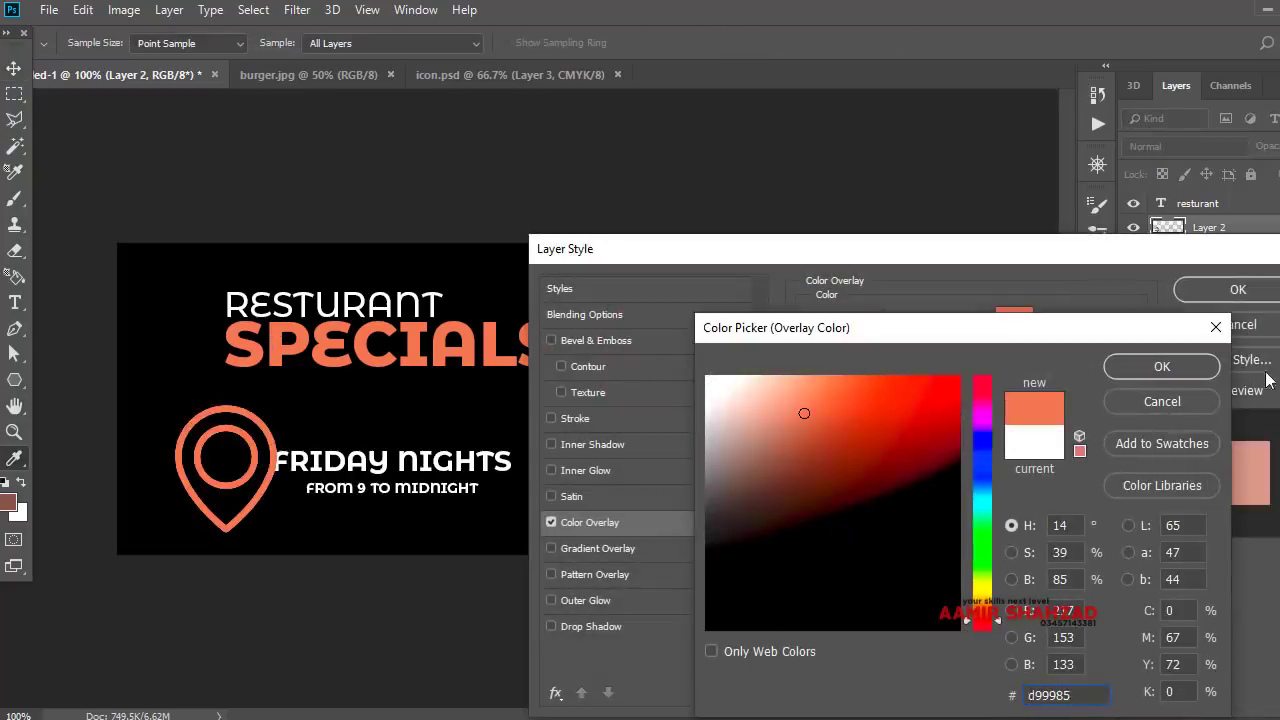
{"action": "left_click", "coordinate": [1160, 366]}
{"action": "left_click", "coordinate": [1236, 289]}
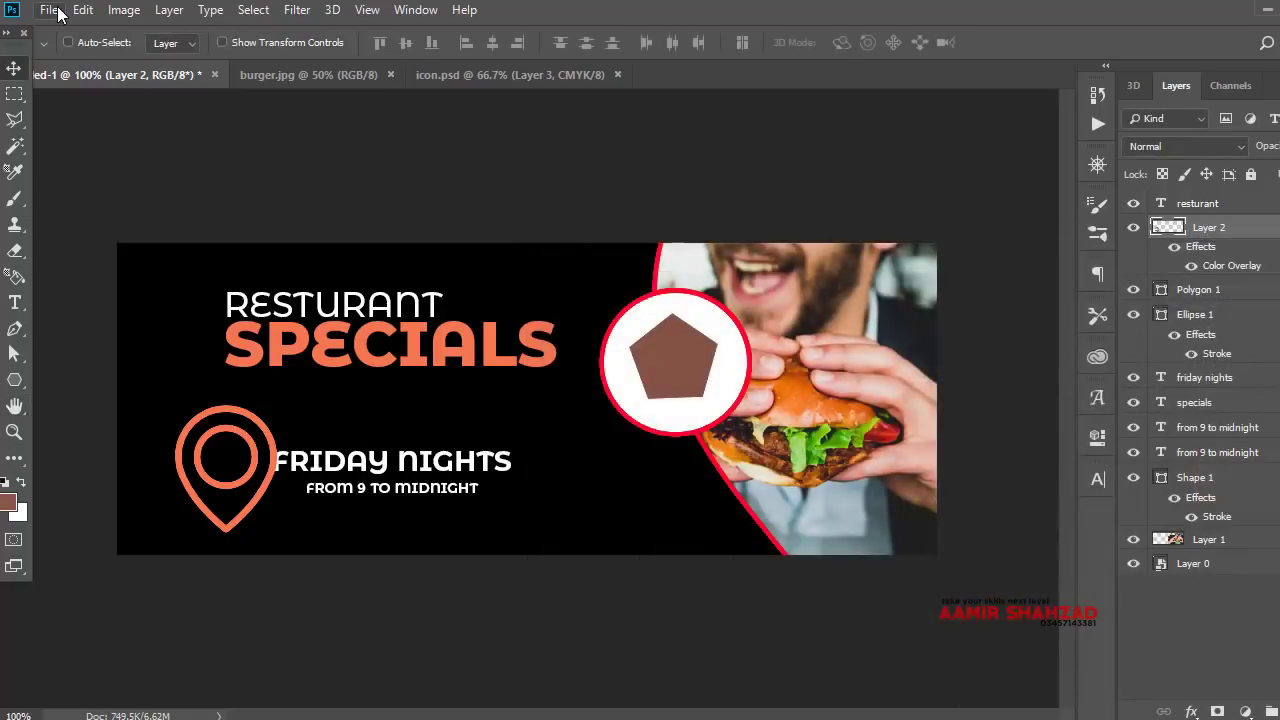
Scale the pin icon to 25% and move it to the panel's bottom-left corner
{"action": "key", "text": "ctrl+t"}
{"action": "left_click", "coordinate": [83, 10]}
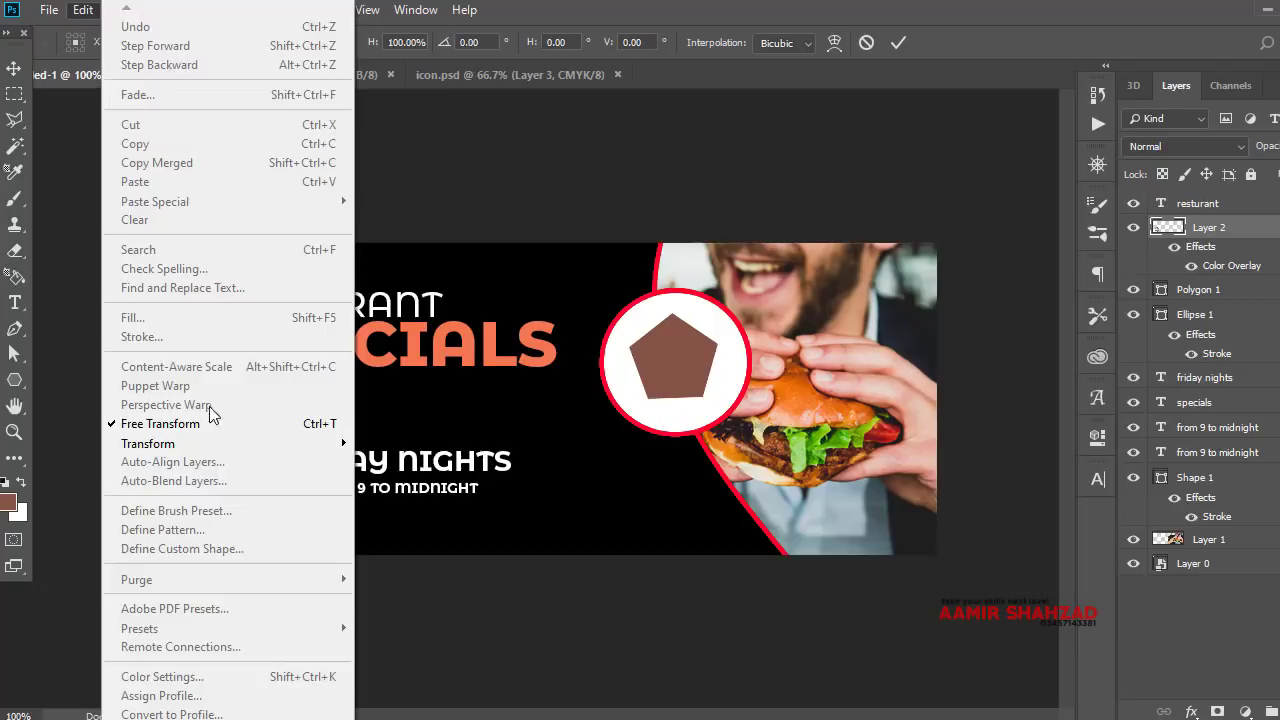
{"action": "left_click", "coordinate": [464, 10]}
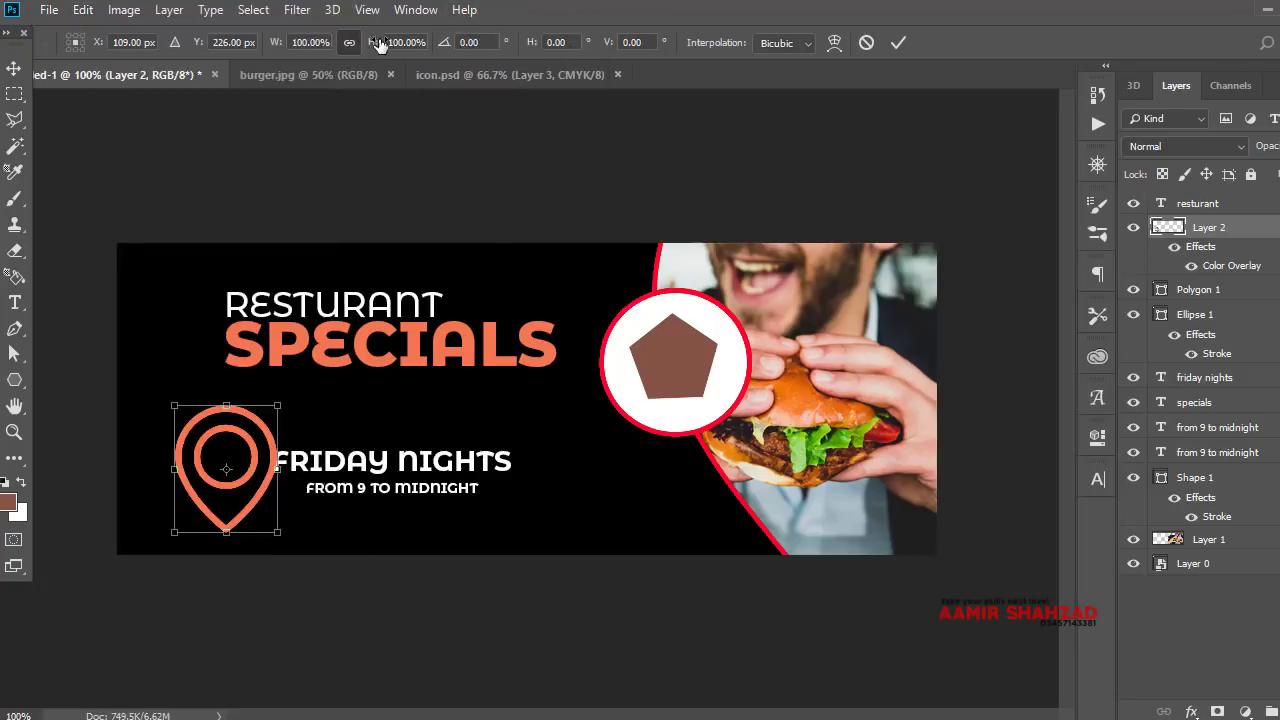
{"action": "mouse_move", "coordinate": [379, 44]}
{"action": "left_mouse_down"}
{"action": "mouse_move", "coordinate": [320, 52]}
{"action": "mouse_move", "coordinate": [231, 385]}
{"action": "left_mouse_up"}
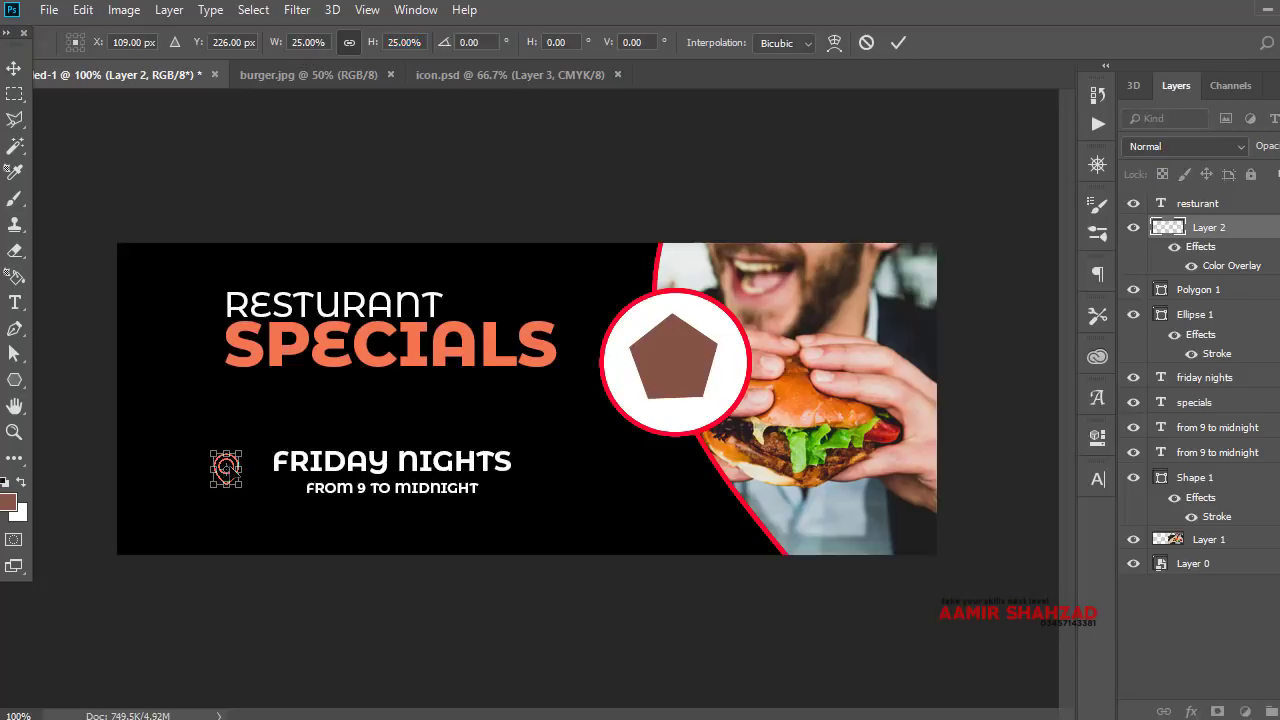
{"action": "left_click_drag", "start_coordinate": [226, 468], "coordinate": [227, 537]}
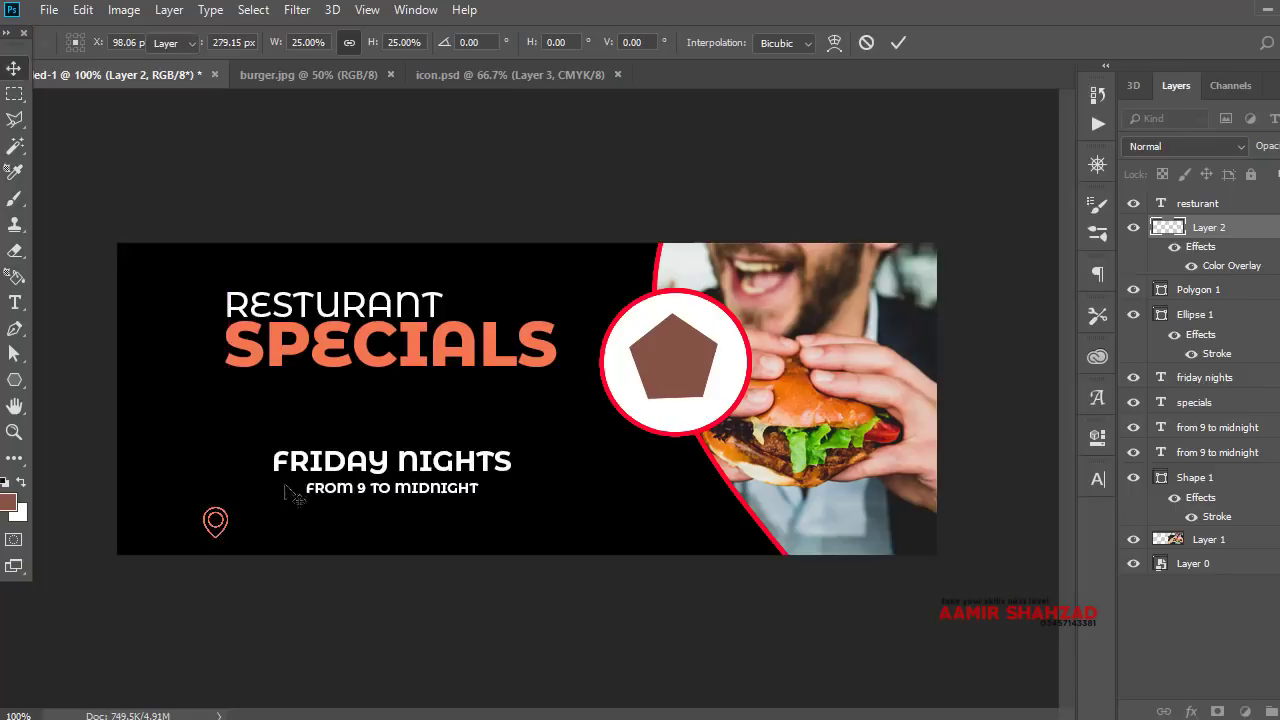
Commit the transform and raise FRIDAY NIGHTS and FROM 9 TO MIDNIGHT under SPECIALS
{"action": "key", "text": "Return"}
{"action": "left_click_drag", "start_coordinate": [300, 474], "coordinate": [281, 447]}
{"action": "left_click_drag", "start_coordinate": [334, 490], "coordinate": [307, 477]}
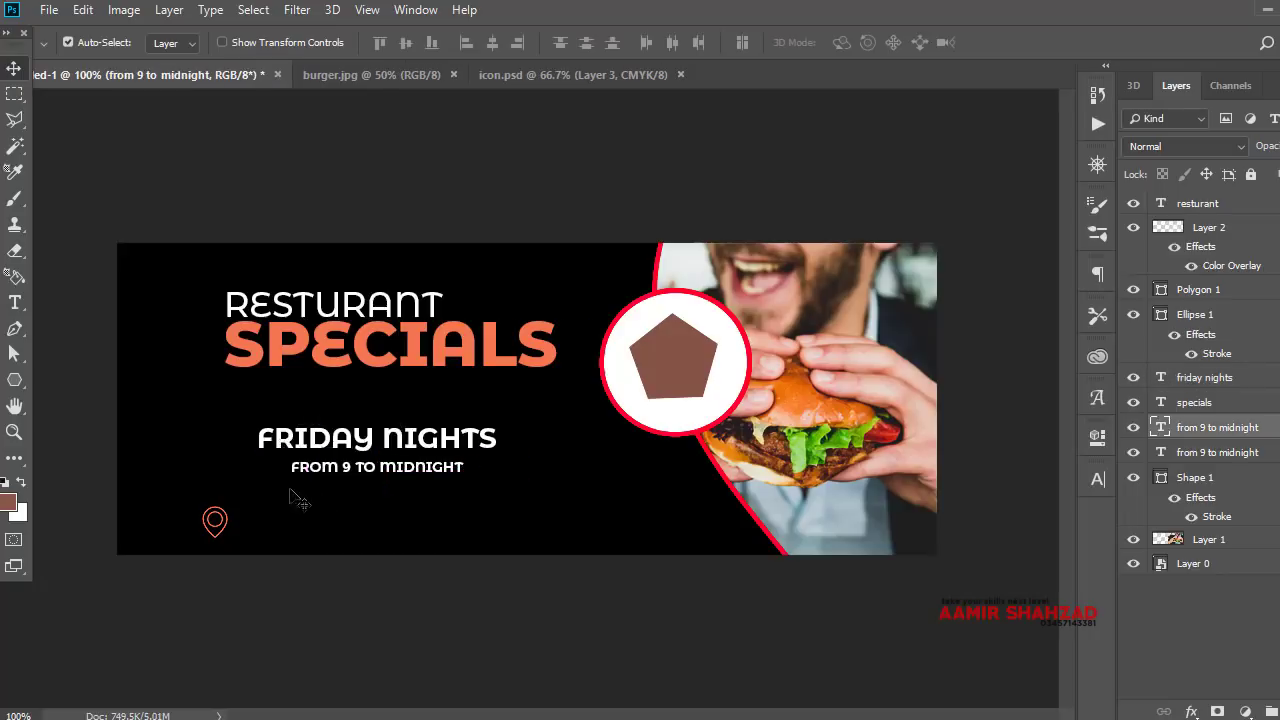
Copy the black phone icon from icon.psd into the banner
{"action": "left_click", "coordinate": [520, 74]}
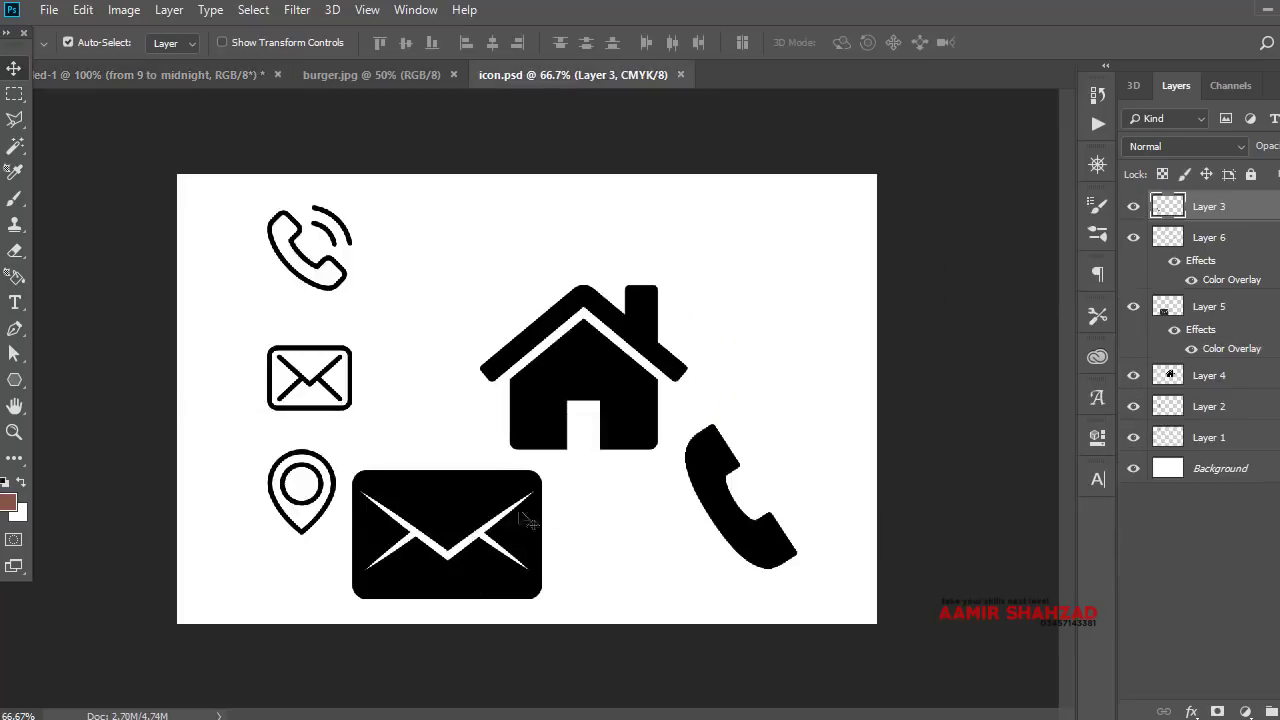
{"action": "mouse_move", "coordinate": [703, 479]}
{"action": "left_mouse_down"}
{"action": "mouse_move", "coordinate": [172, 80]}
{"action": "mouse_move", "coordinate": [383, 514]}
{"action": "left_mouse_up"}
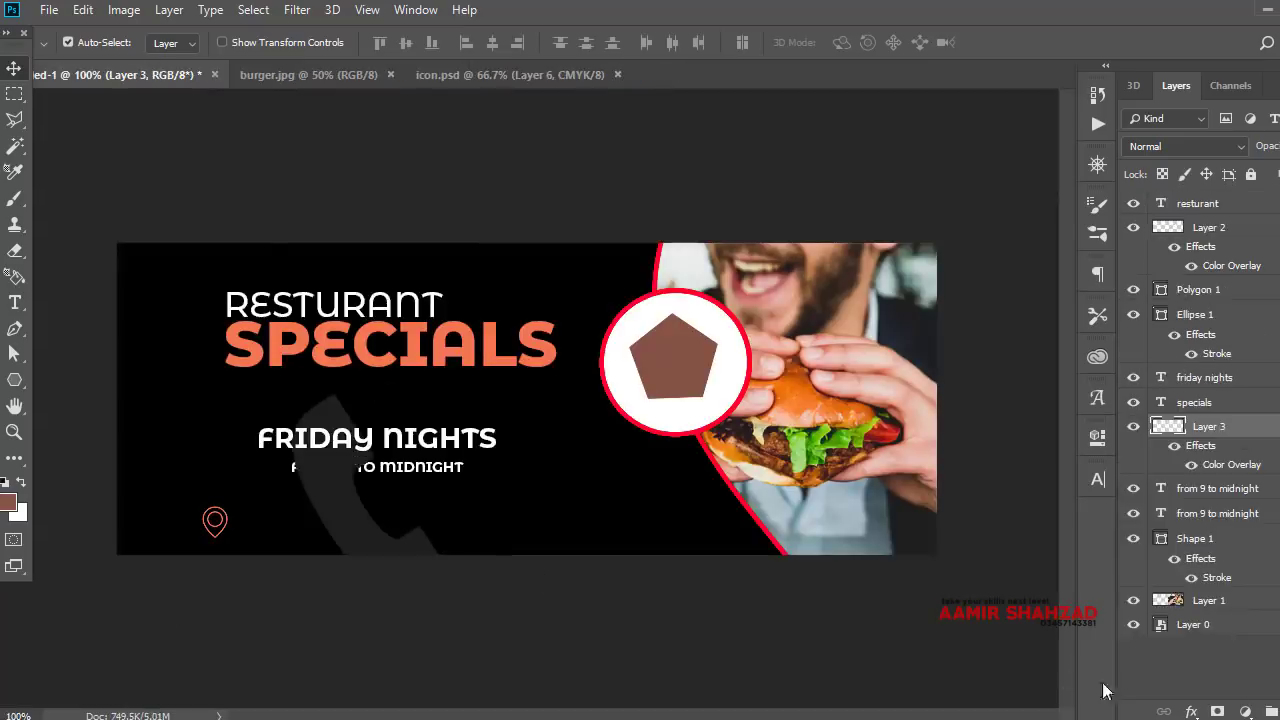
{"action": "left_click", "coordinate": [1191, 711]}
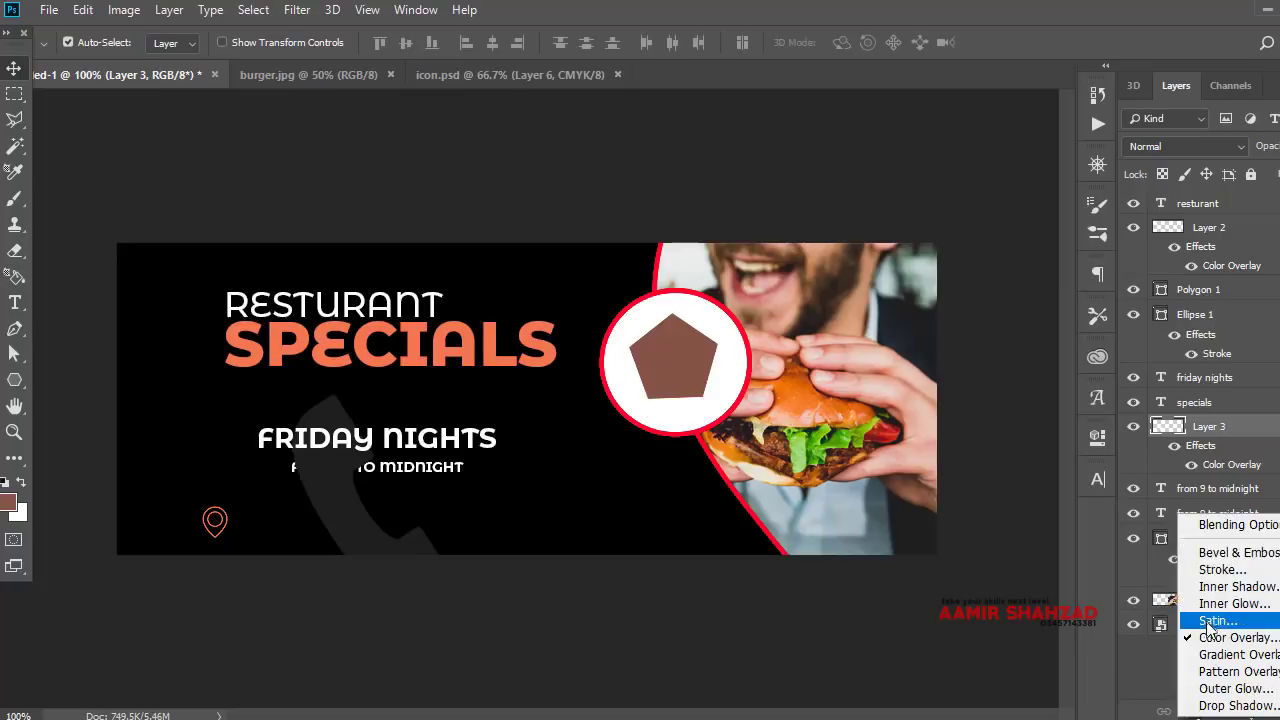
{"action": "left_click", "coordinate": [944, 571]}
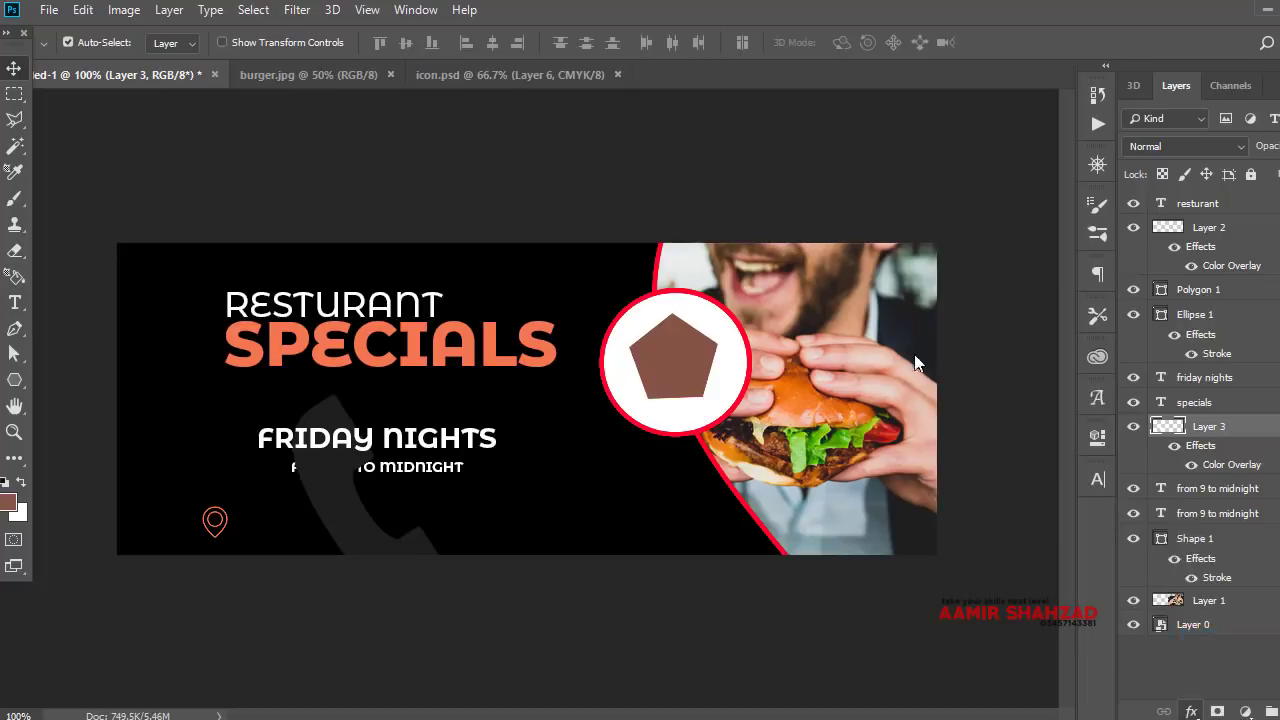
Set the phone layer's Color Overlay to the orange sampled from SPECIALS
{"action": "double_click", "coordinate": [1231, 464]}
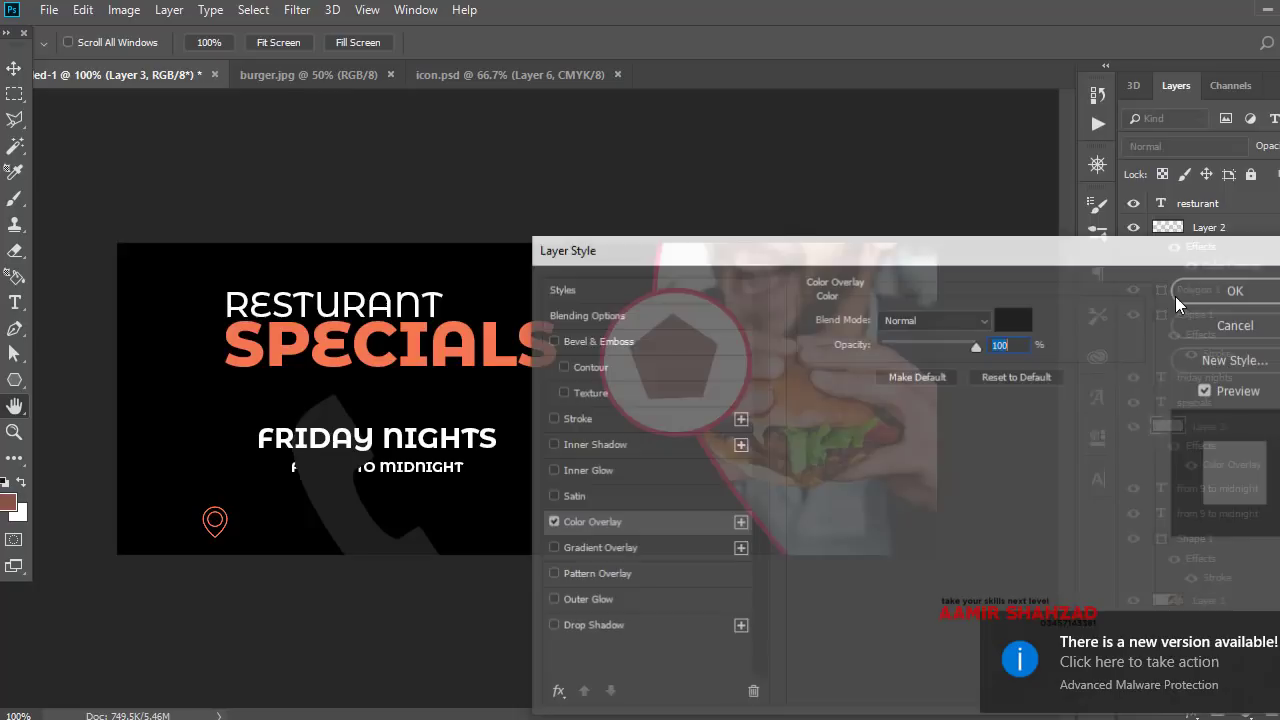
{"action": "left_click", "coordinate": [1014, 319]}
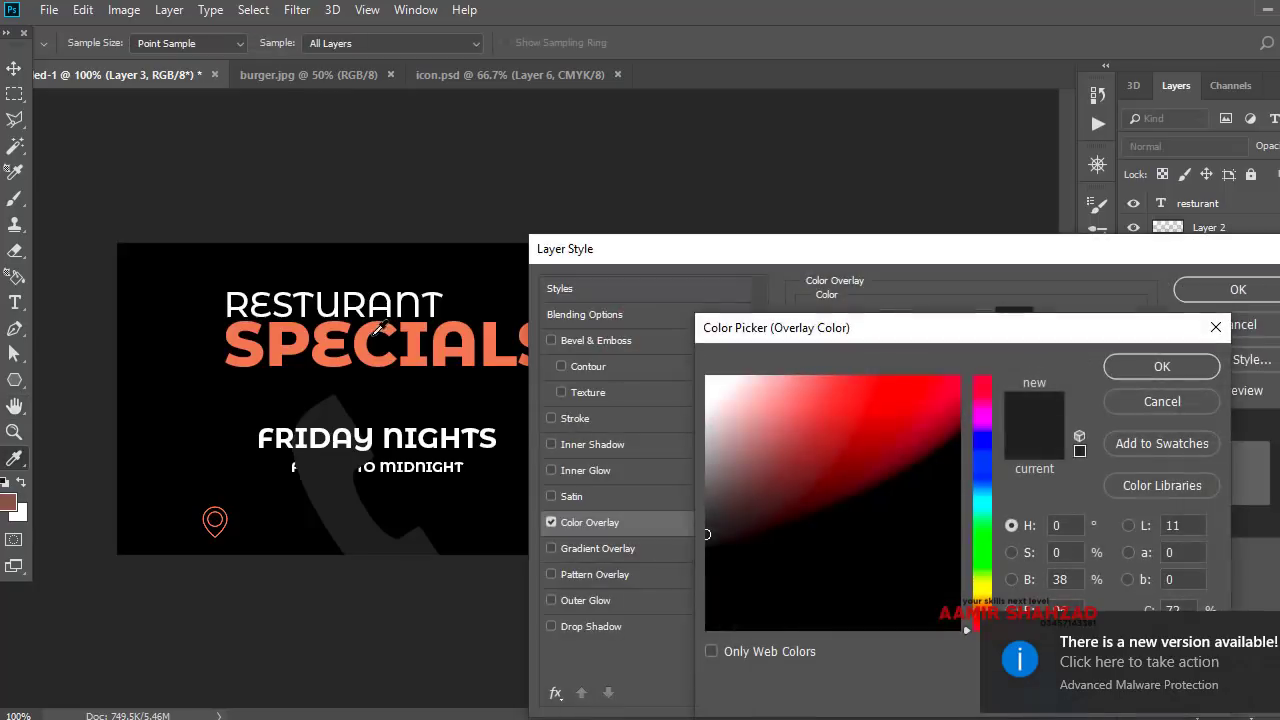
{"action": "left_click", "coordinate": [373, 334]}
{"action": "left_click", "coordinate": [1197, 366]}
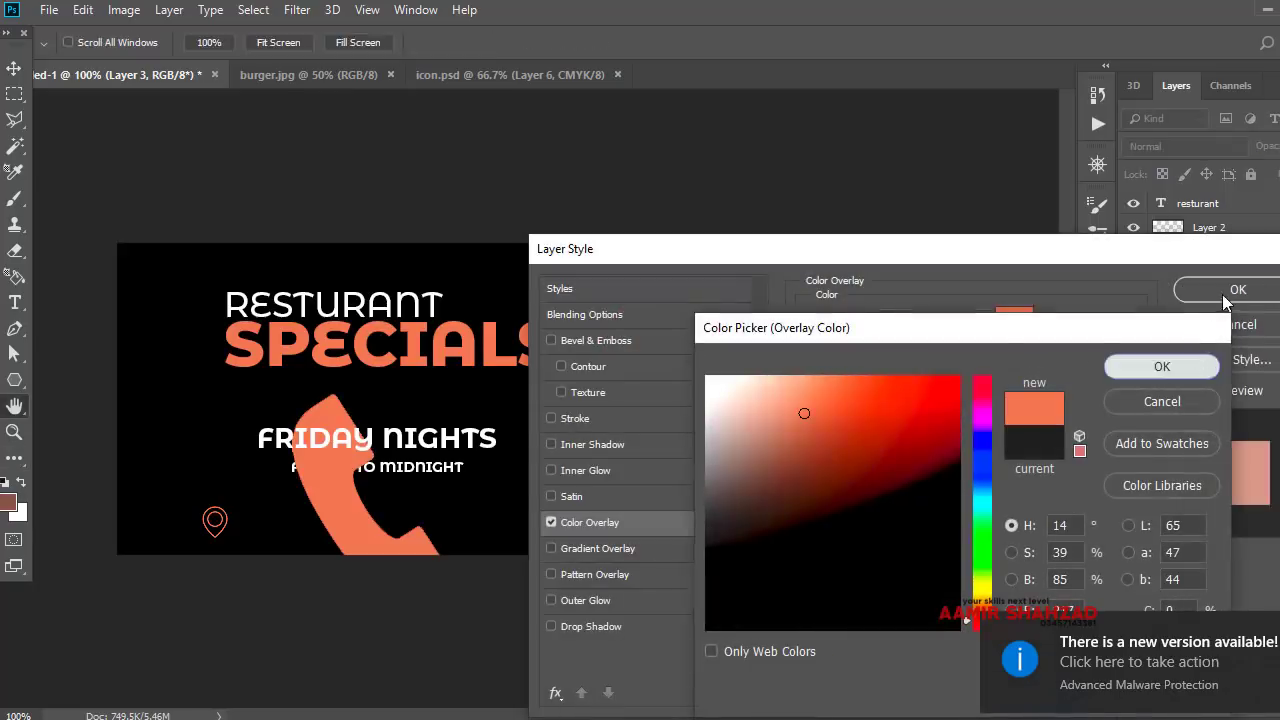
{"action": "left_click", "coordinate": [1235, 289]}
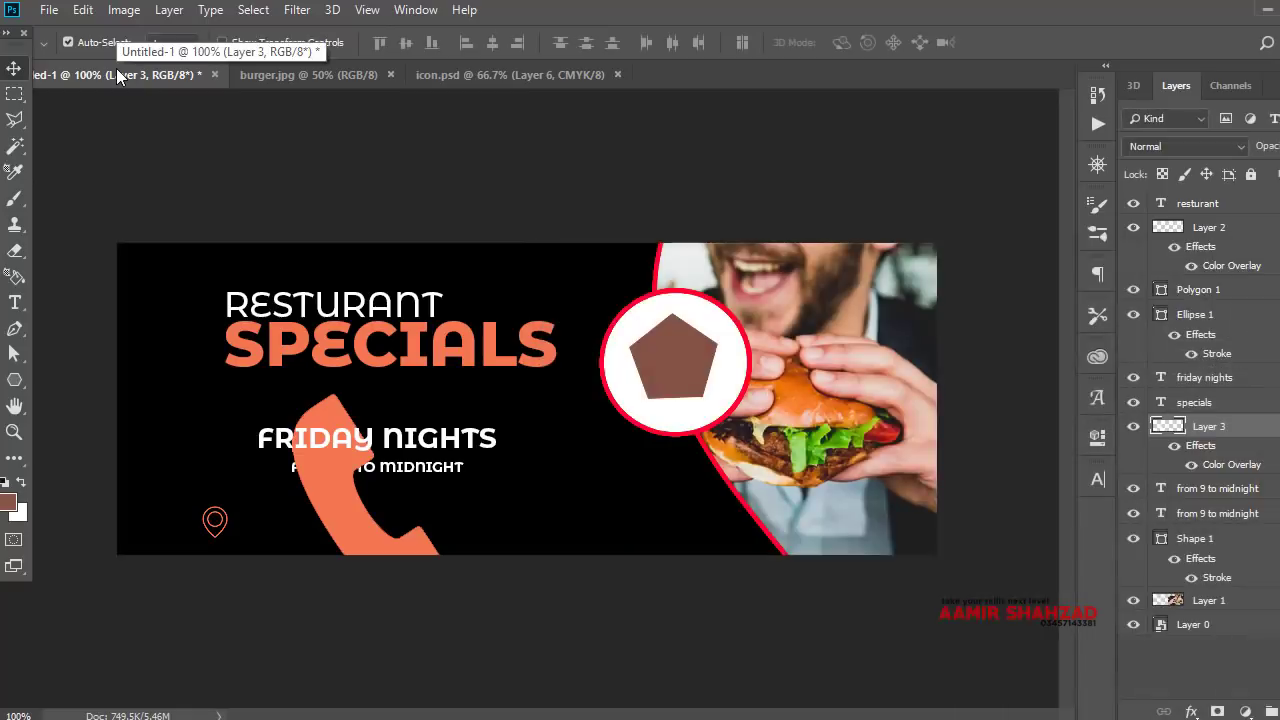
Scale the phone to 15% with linked width and height, level with the pin
{"action": "key", "text": "ctrl+t"}
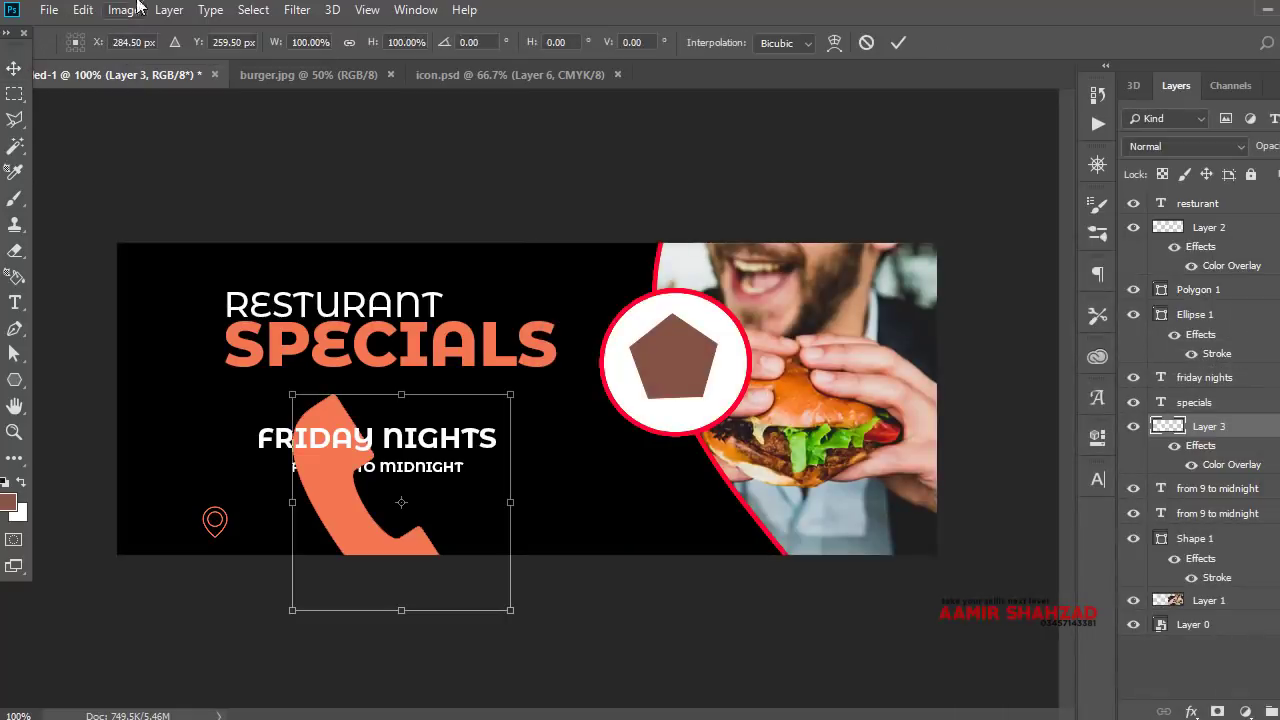
{"action": "left_click", "coordinate": [349, 42]}
{"action": "left_click_drag", "start_coordinate": [372, 45], "coordinate": [281, 60]}
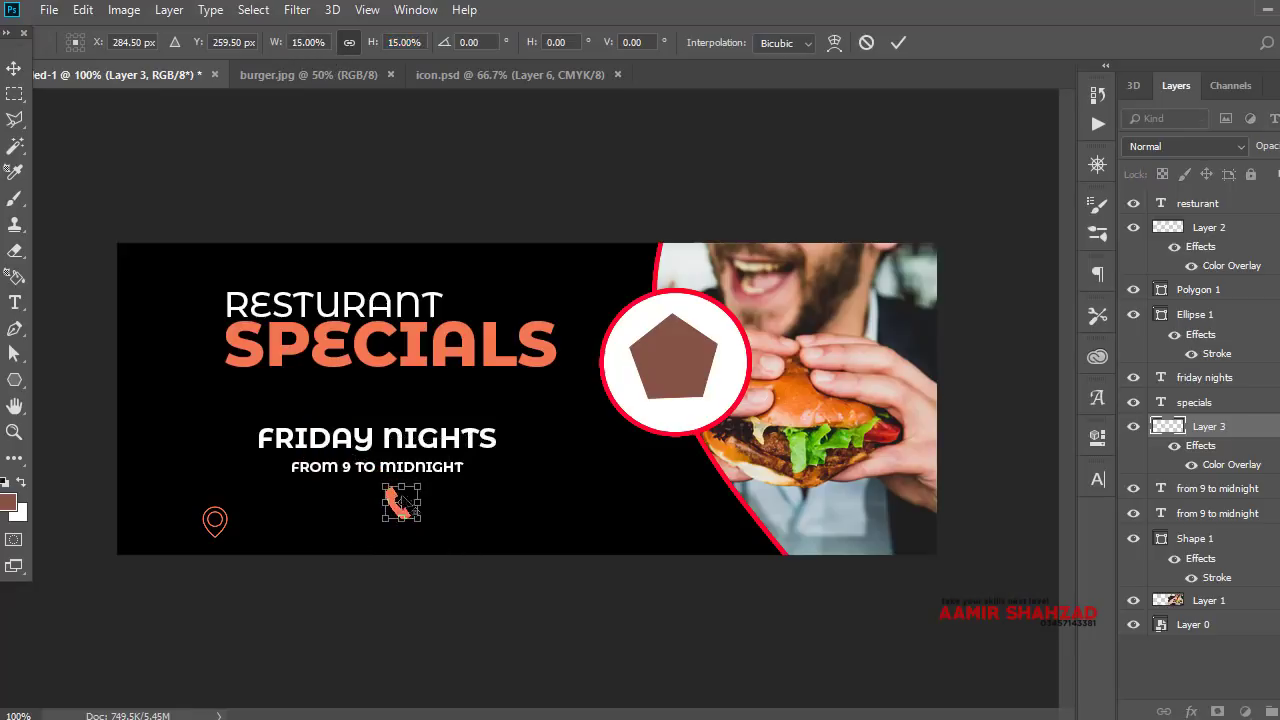
{"action": "left_click_drag", "start_coordinate": [402, 512], "coordinate": [400, 510]}
{"action": "mouse_move", "coordinate": [418, 528]}
{"action": "left_mouse_down"}
{"action": "mouse_move", "coordinate": [401, 509]}
{"action": "mouse_move", "coordinate": [418, 528]}
{"action": "left_mouse_up"}
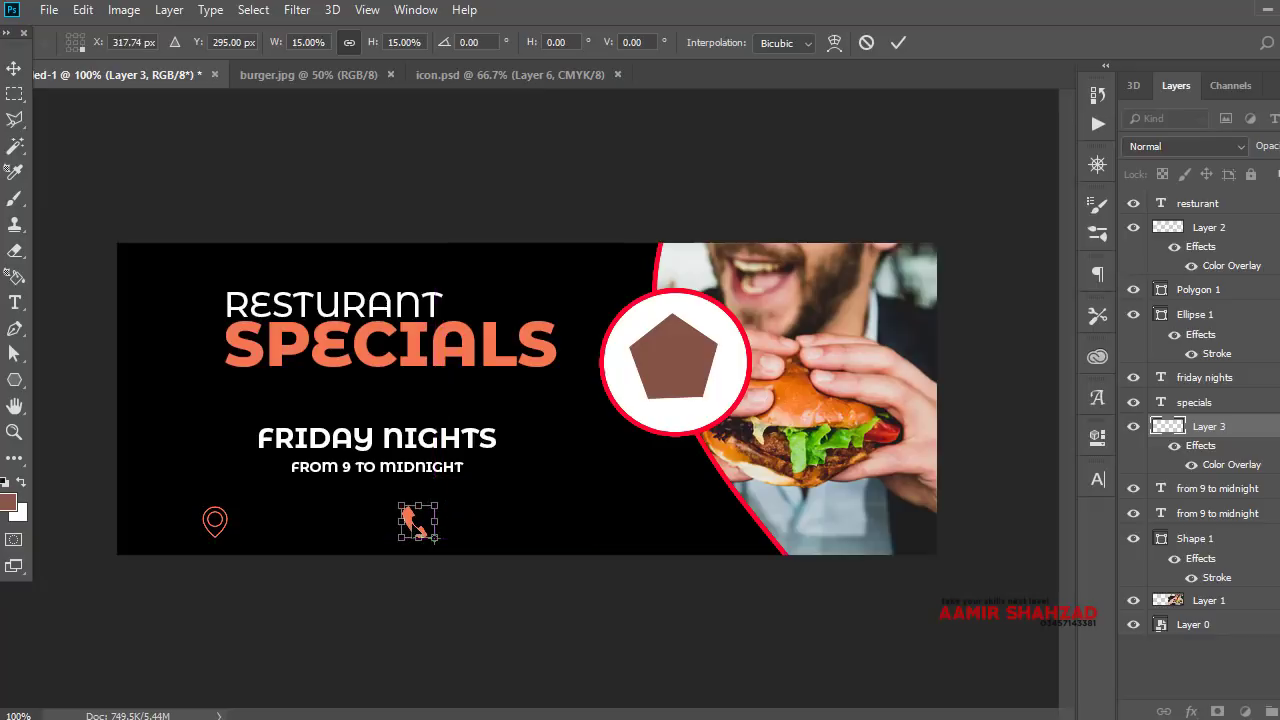
{"action": "key", "text": "Return"}
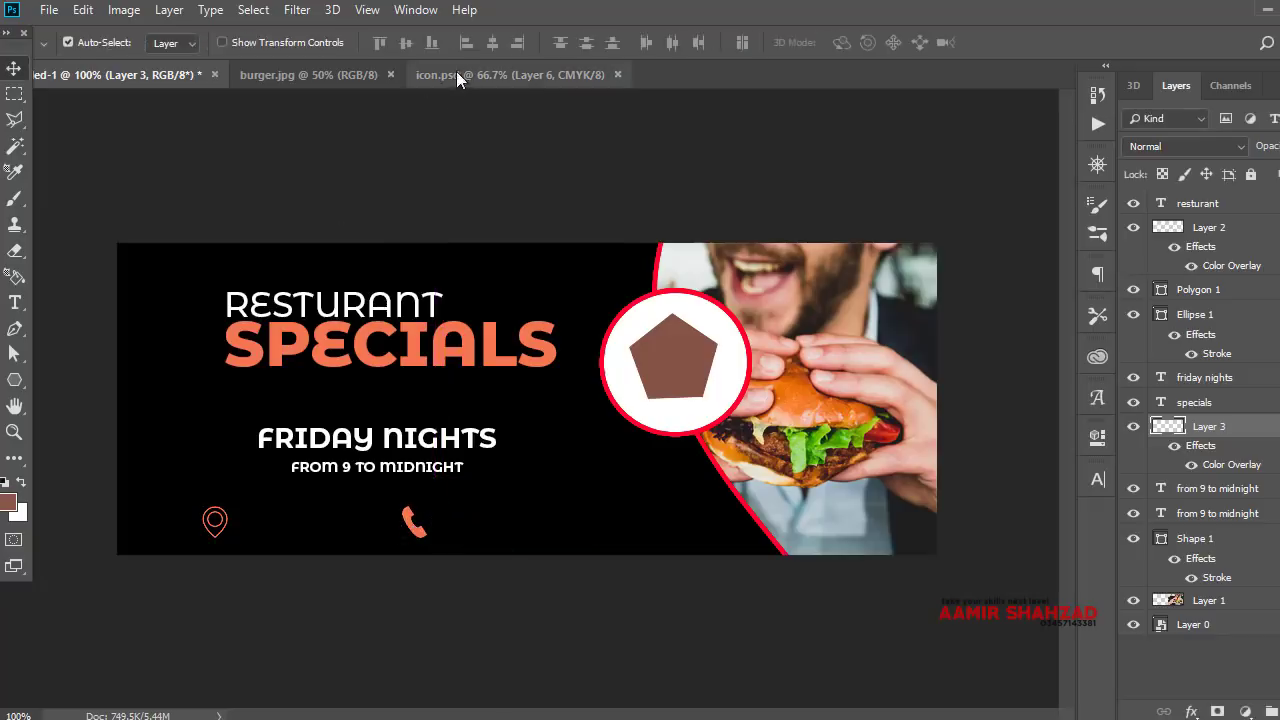
Copy the envelope from icon.psd into the banner and Color Overlay it with SPECIALS orange
{"action": "left_click", "coordinate": [457, 71]}
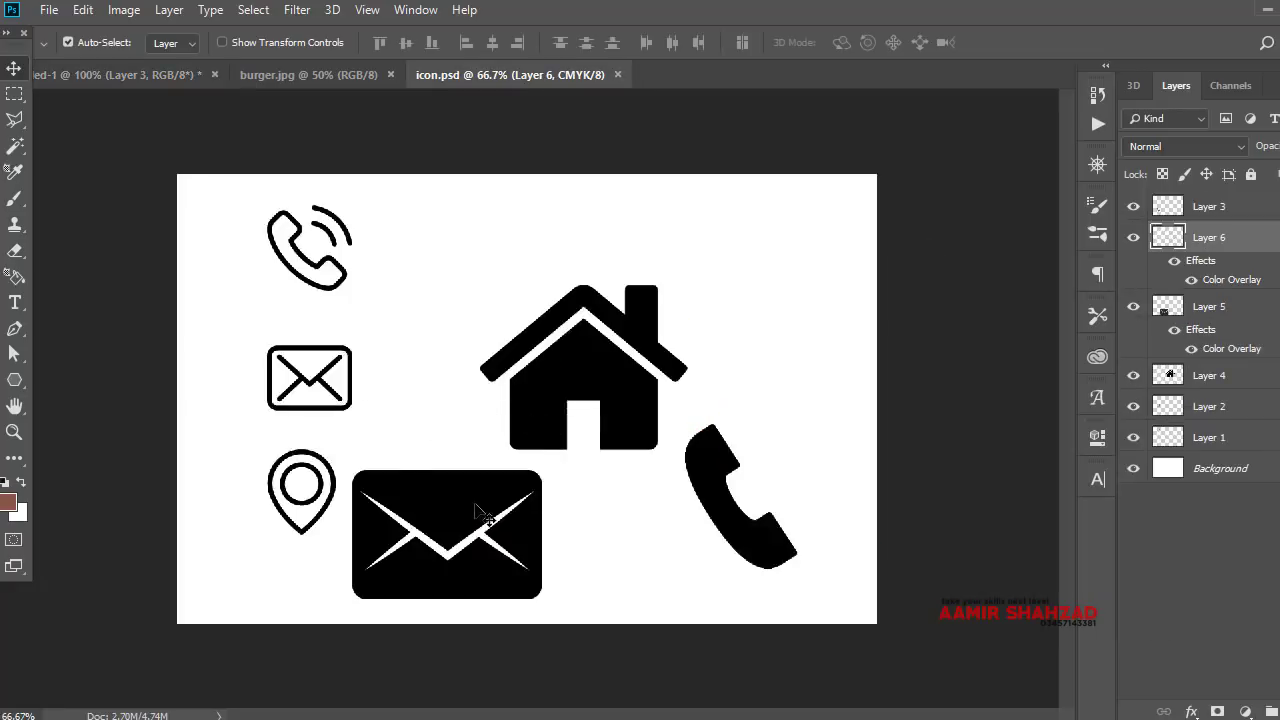
{"action": "mouse_move", "coordinate": [484, 514]}
{"action": "left_mouse_down"}
{"action": "mouse_move", "coordinate": [145, 85]}
{"action": "mouse_move", "coordinate": [524, 455]}
{"action": "left_mouse_up"}
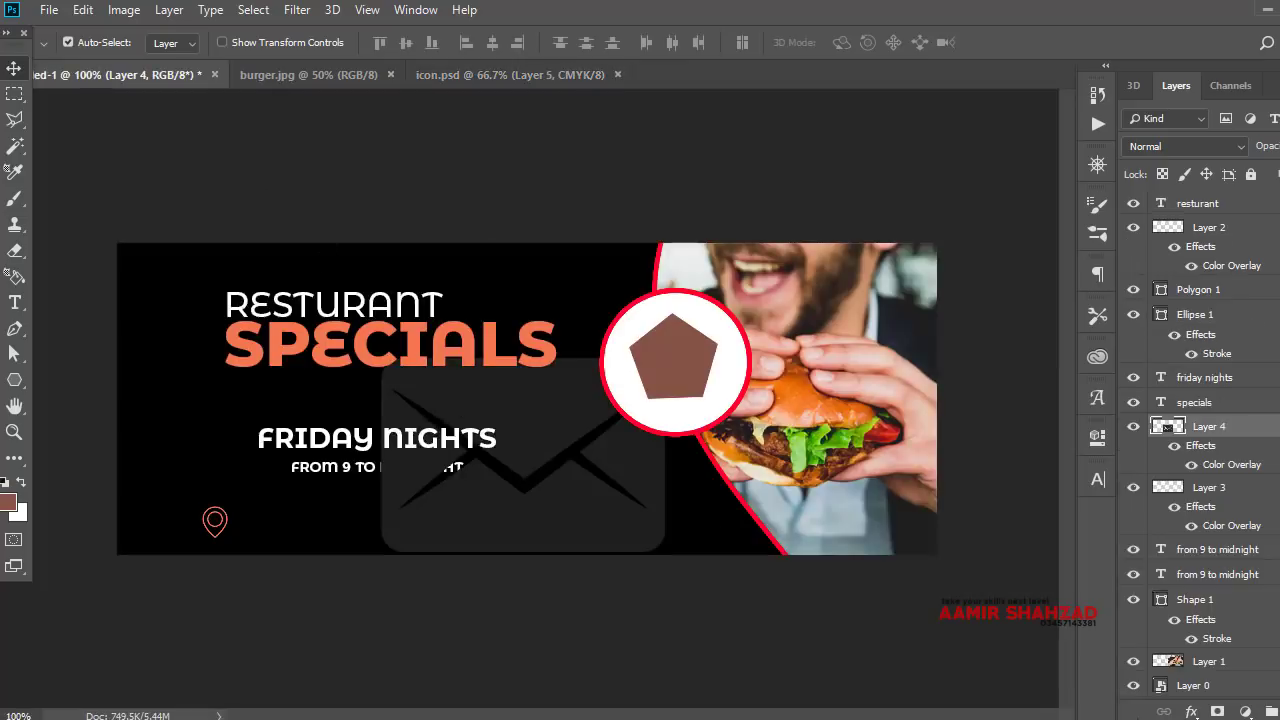
{"action": "left_click", "coordinate": [1191, 712]}
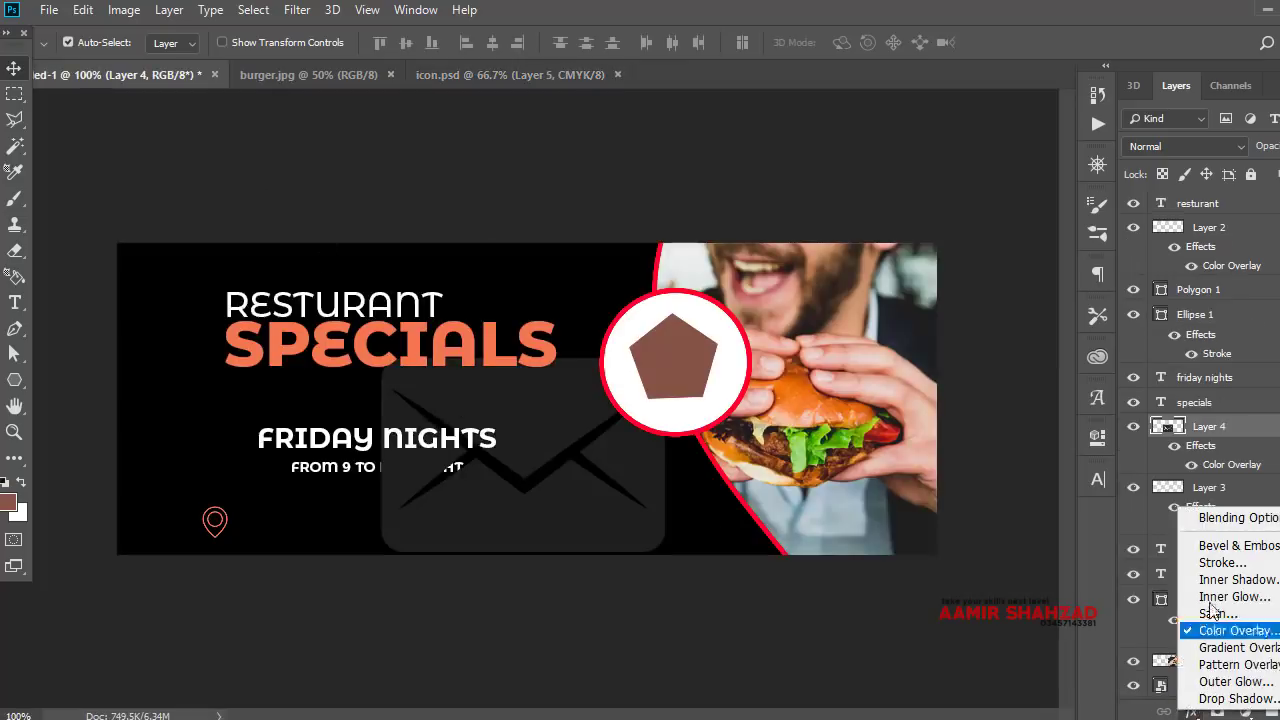
{"action": "left_click", "coordinate": [1210, 630]}
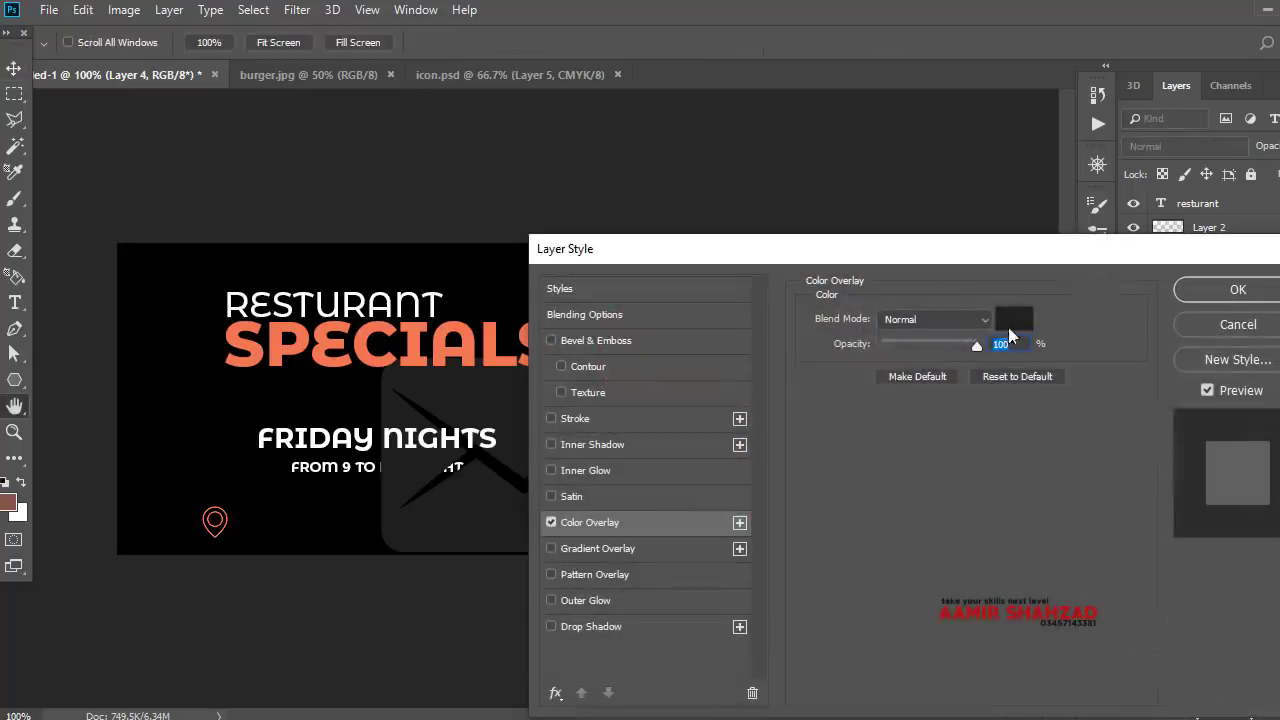
{"action": "left_click", "coordinate": [1012, 322]}
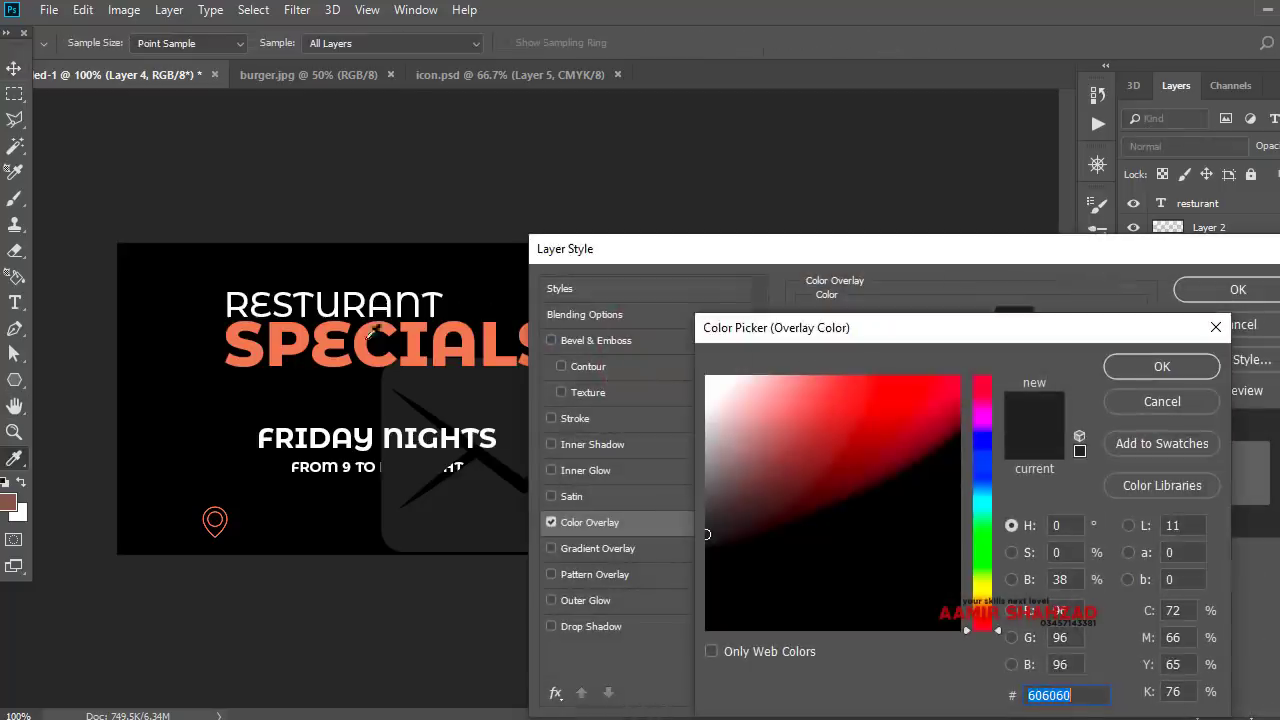
{"action": "left_click", "coordinate": [357, 340]}
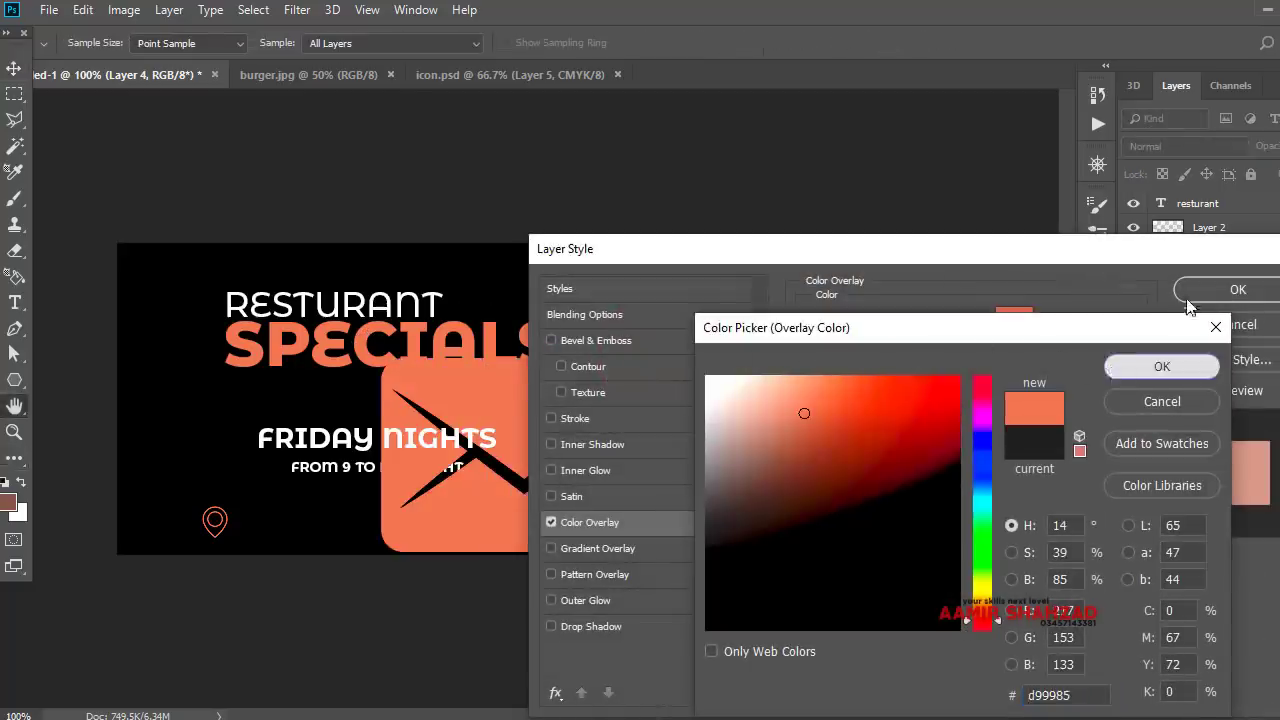
{"action": "left_click", "coordinate": [1162, 366]}
{"action": "left_click", "coordinate": [1210, 289]}
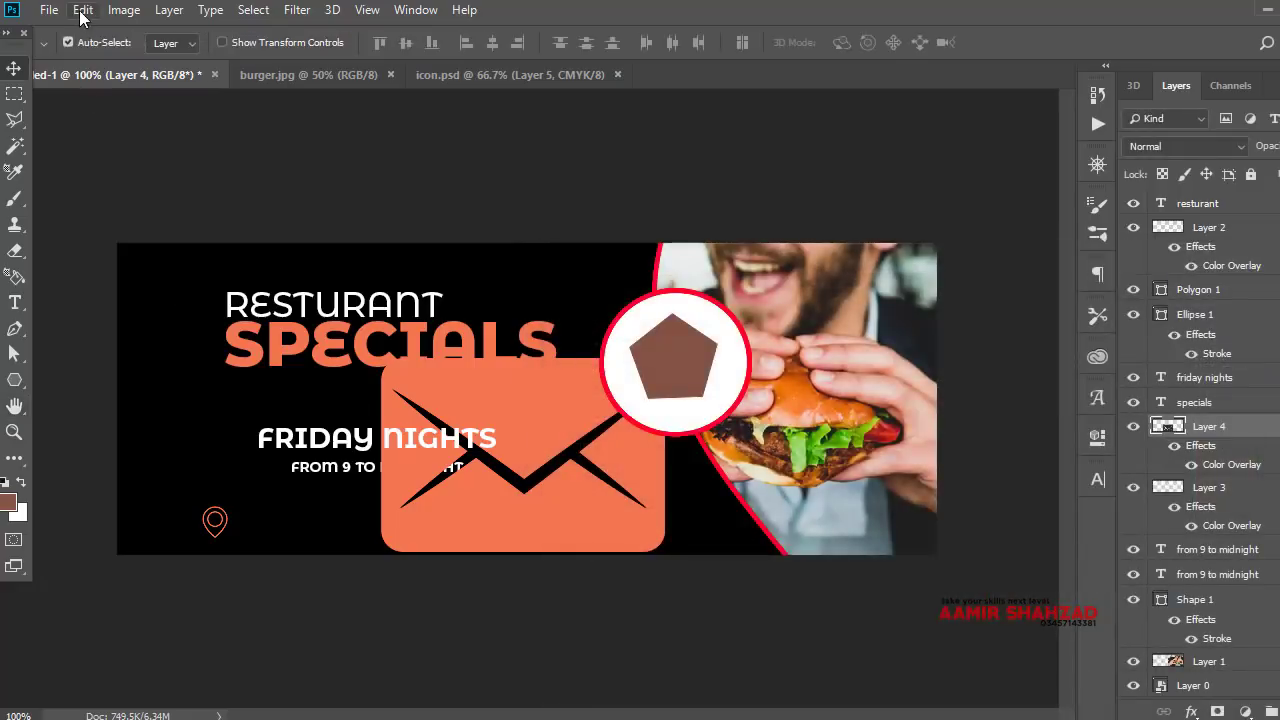
{"action": "left_click", "coordinate": [82, 12]}
Scale the envelope to 12% and place it on the bottom row right of the phone
{"action": "left_click", "coordinate": [160, 423]}
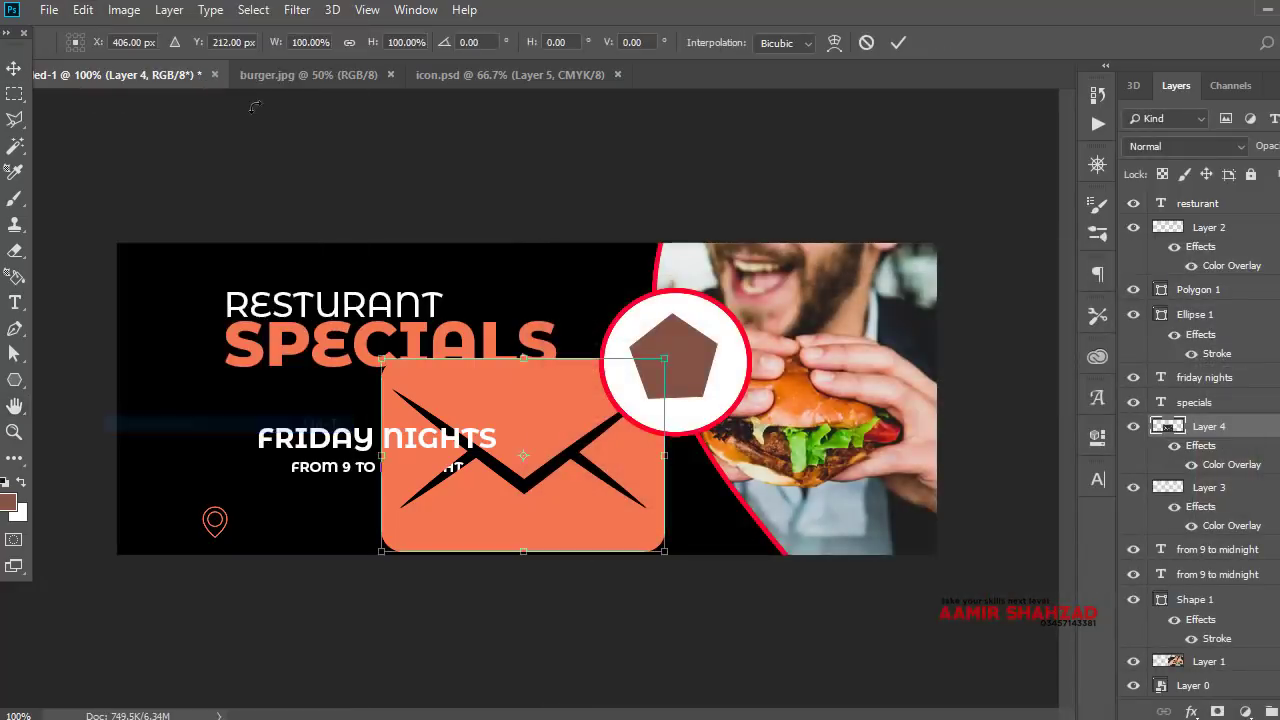
{"action": "left_click", "coordinate": [349, 43]}
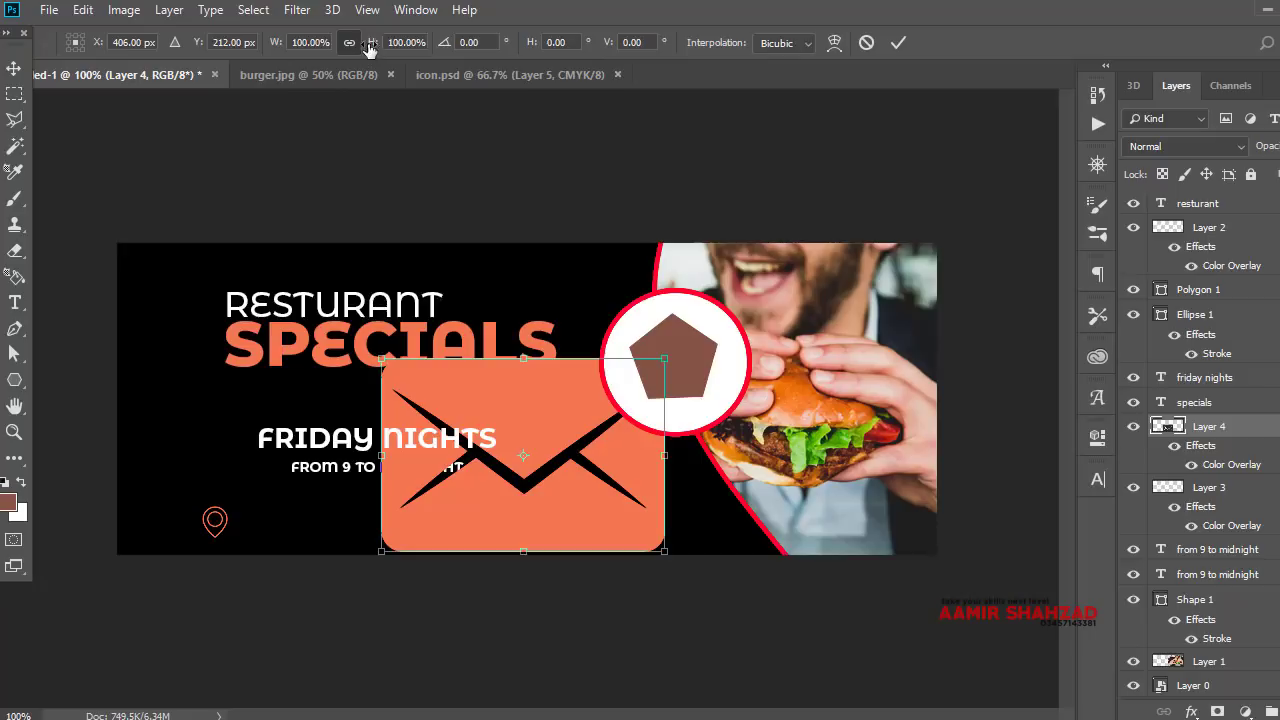
{"action": "left_click_drag", "start_coordinate": [340, 44], "coordinate": [284, 47]}
{"action": "type", "text": "18"}
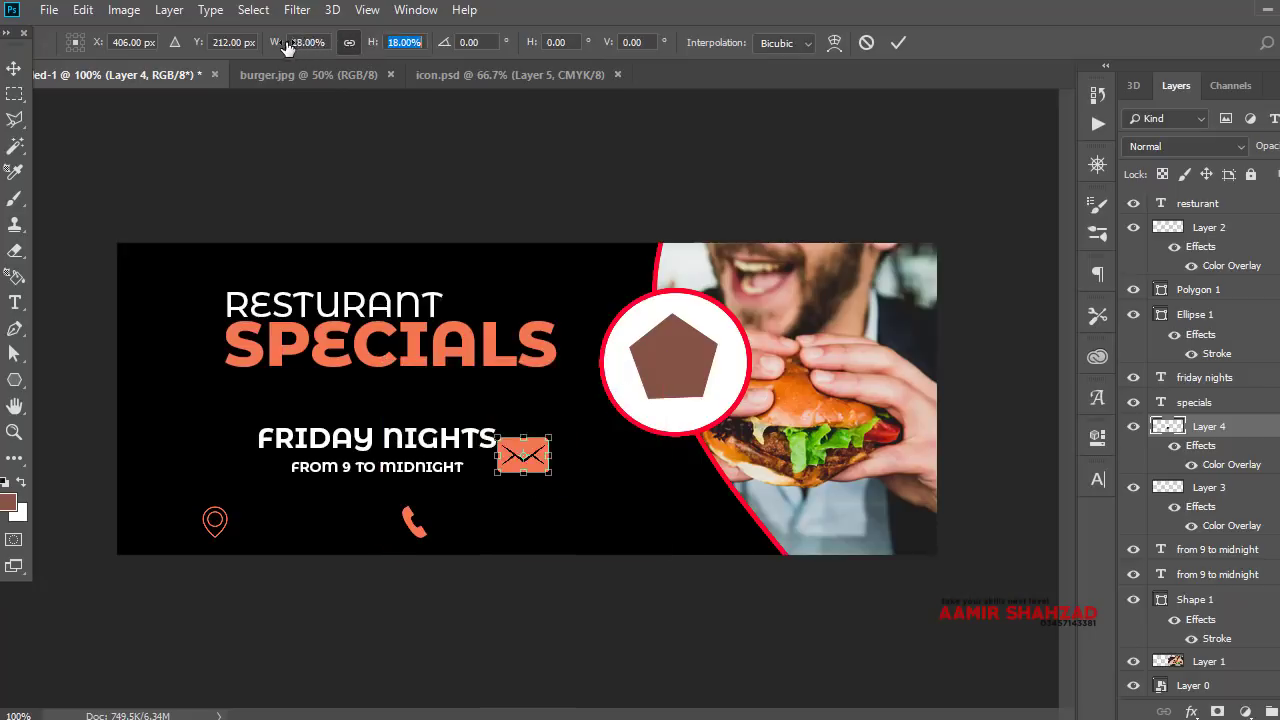
{"action": "mouse_move", "coordinate": [537, 453]}
{"action": "left_mouse_down"}
{"action": "mouse_move", "coordinate": [630, 517]}
{"action": "mouse_move", "coordinate": [597, 517]}
{"action": "left_mouse_up"}
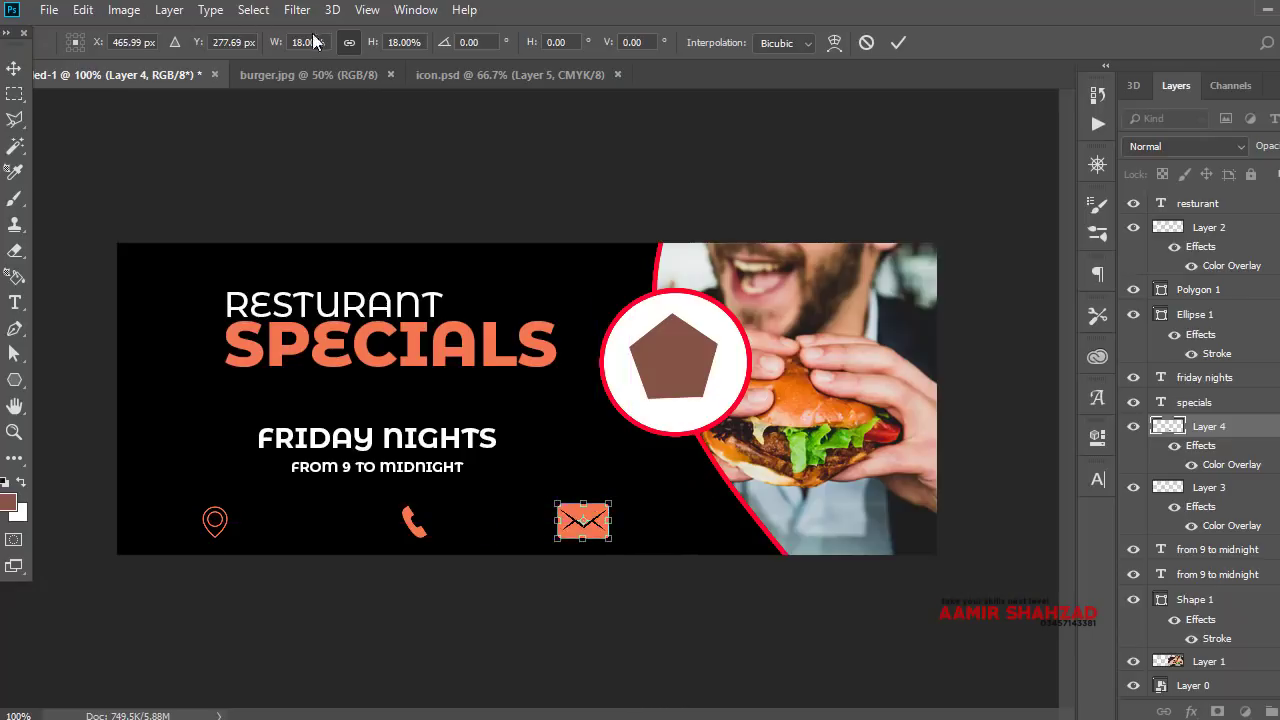
{"action": "left_click_drag", "start_coordinate": [368, 45], "coordinate": [360, 48]}
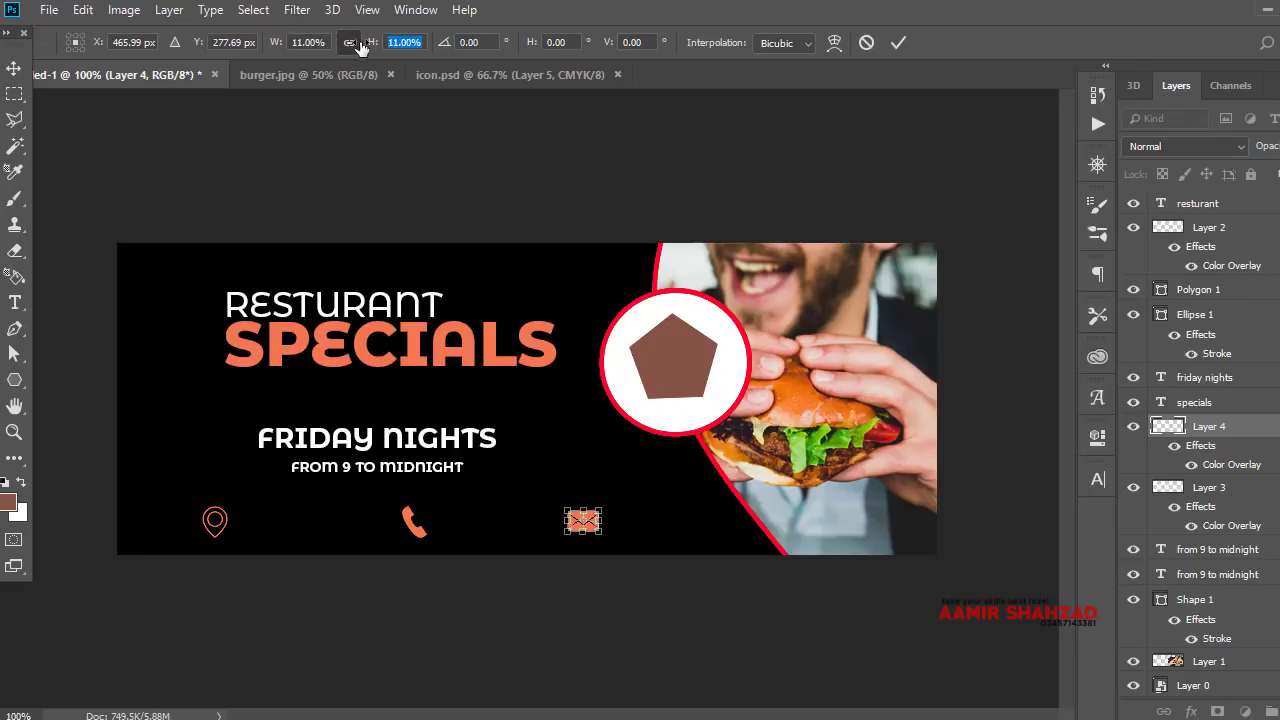
{"action": "left_click_drag", "start_coordinate": [360, 47], "coordinate": [366, 157]}
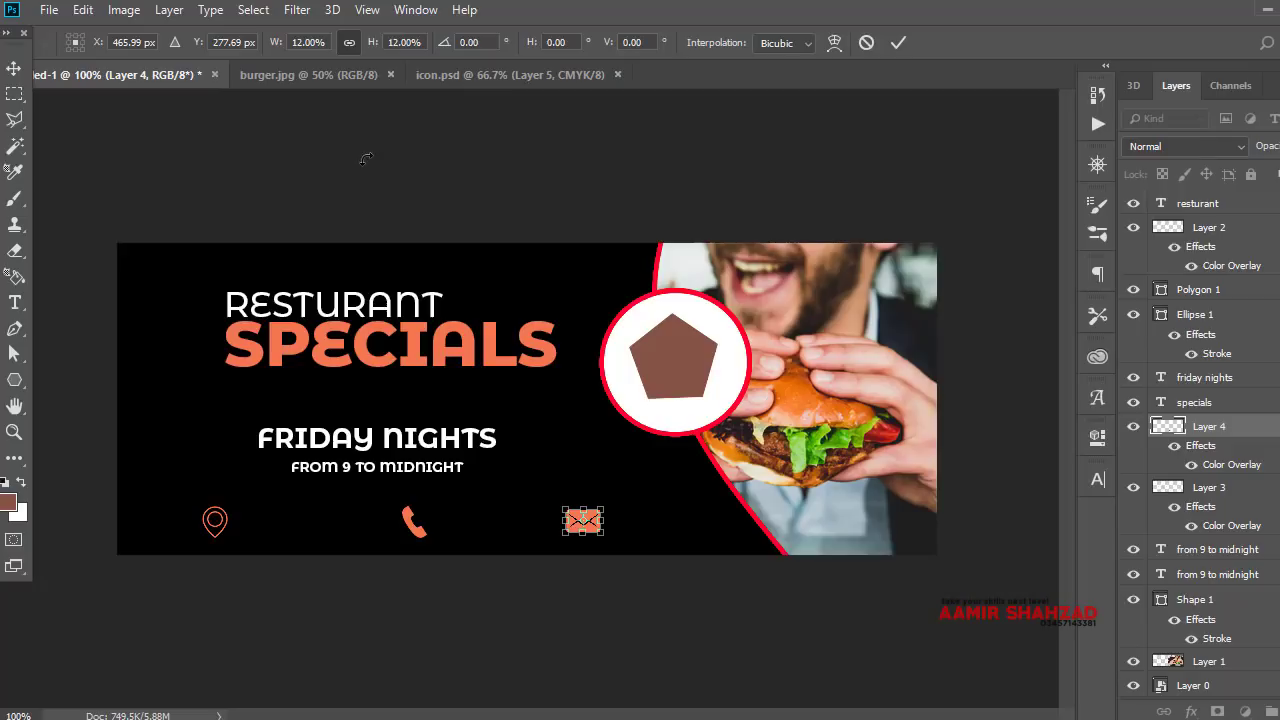
{"action": "key", "text": "Return"}
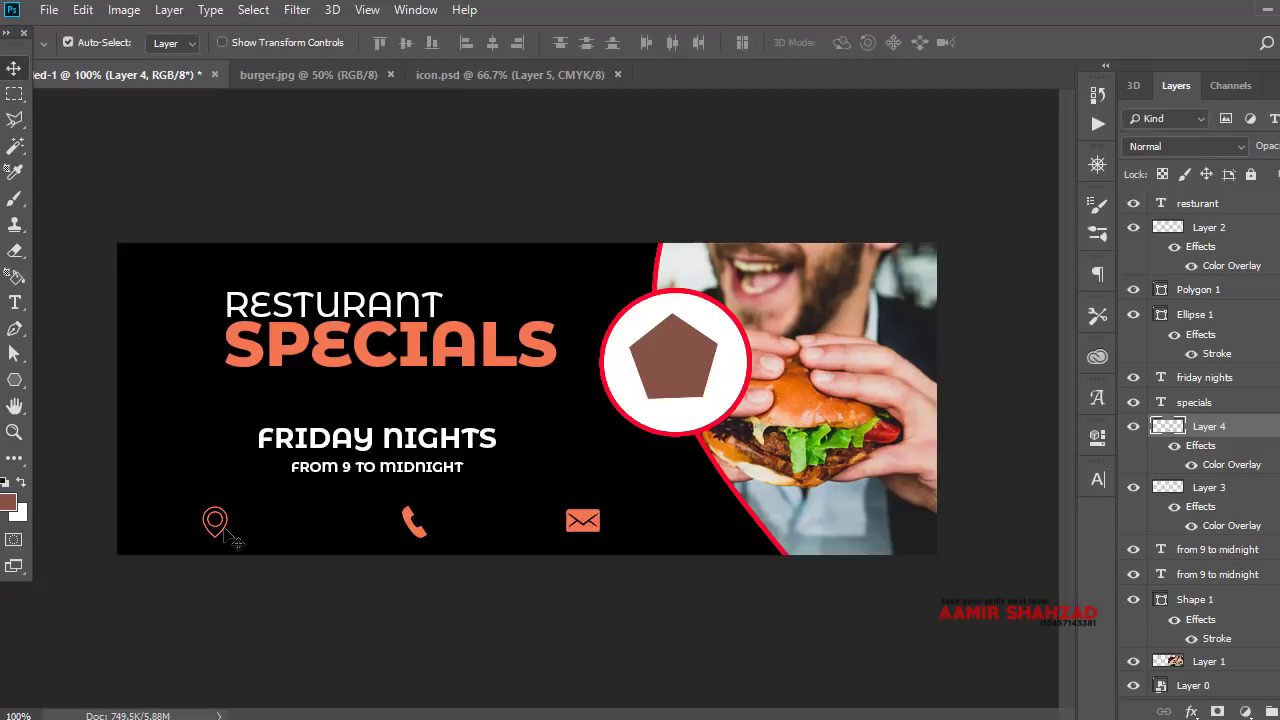
Undo the accidental curve move, then shift pin, phone and envelope left into even 0.318 in gaps
{"action": "left_click_drag", "start_coordinate": [215, 520], "coordinate": [200, 521]}
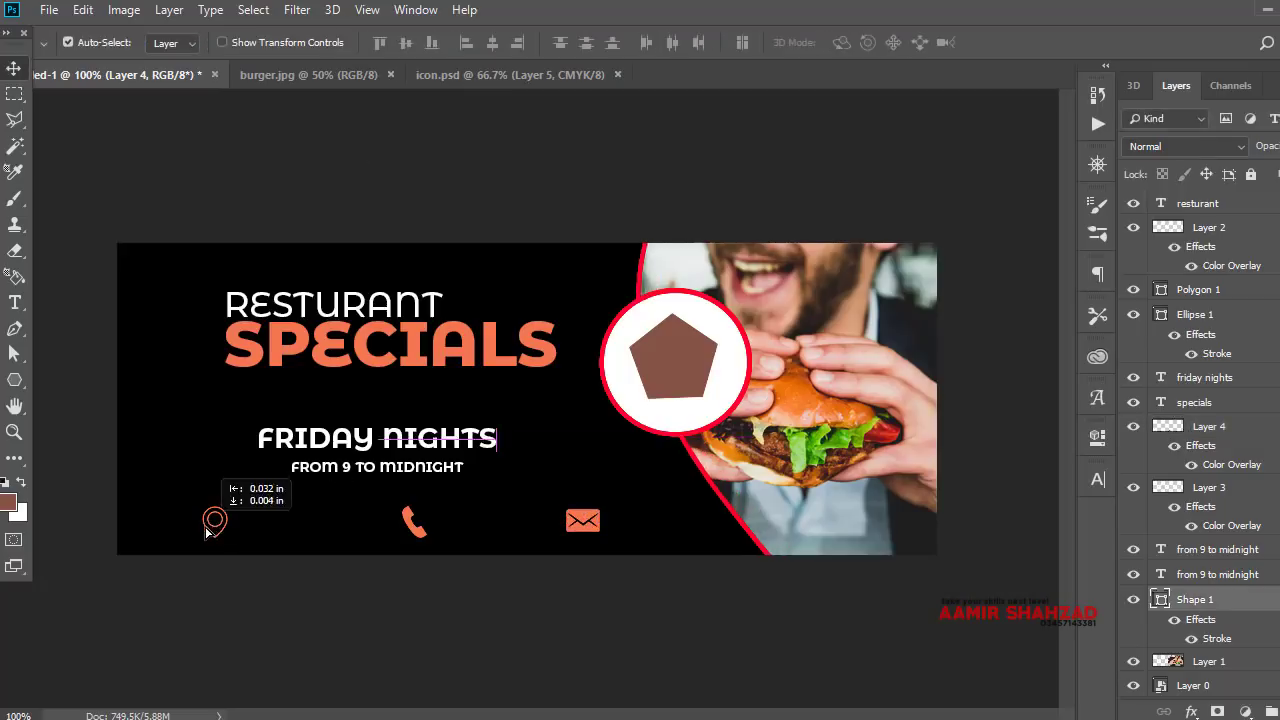
{"action": "left_click", "coordinate": [80, 9]}
{"action": "left_click", "coordinate": [120, 27]}
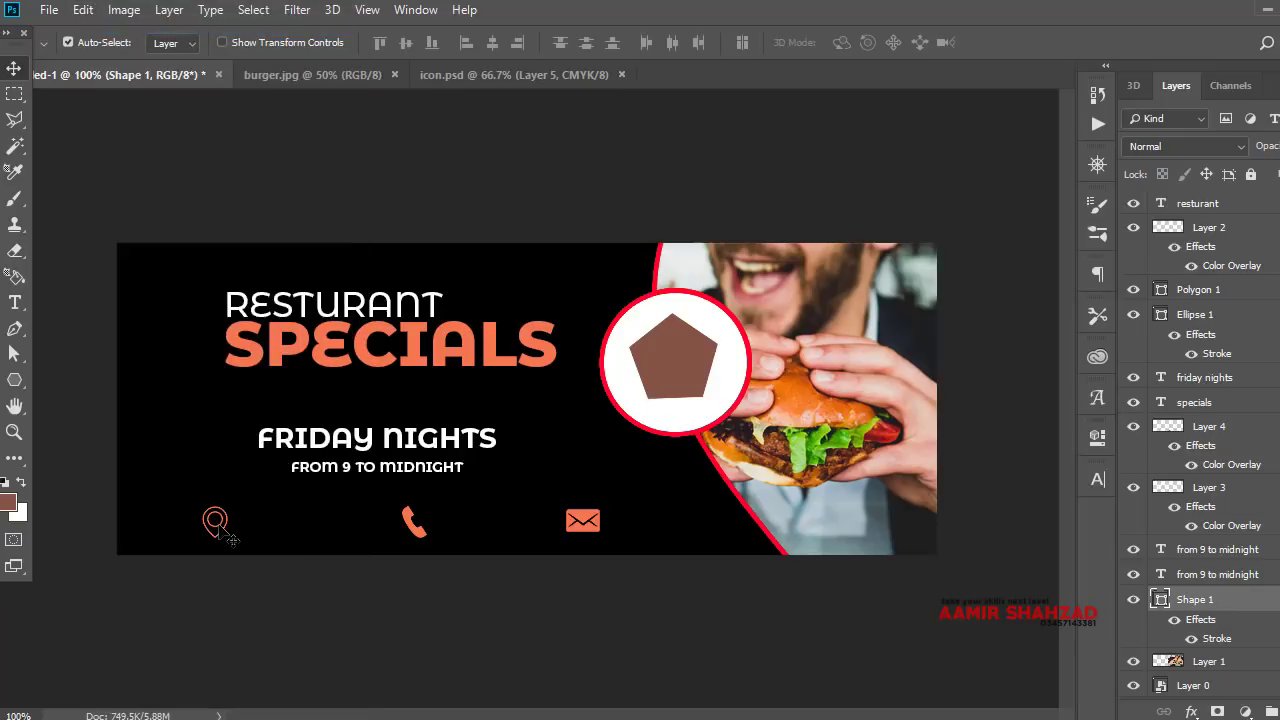
{"action": "left_click_drag", "start_coordinate": [226, 535], "coordinate": [178, 532]}
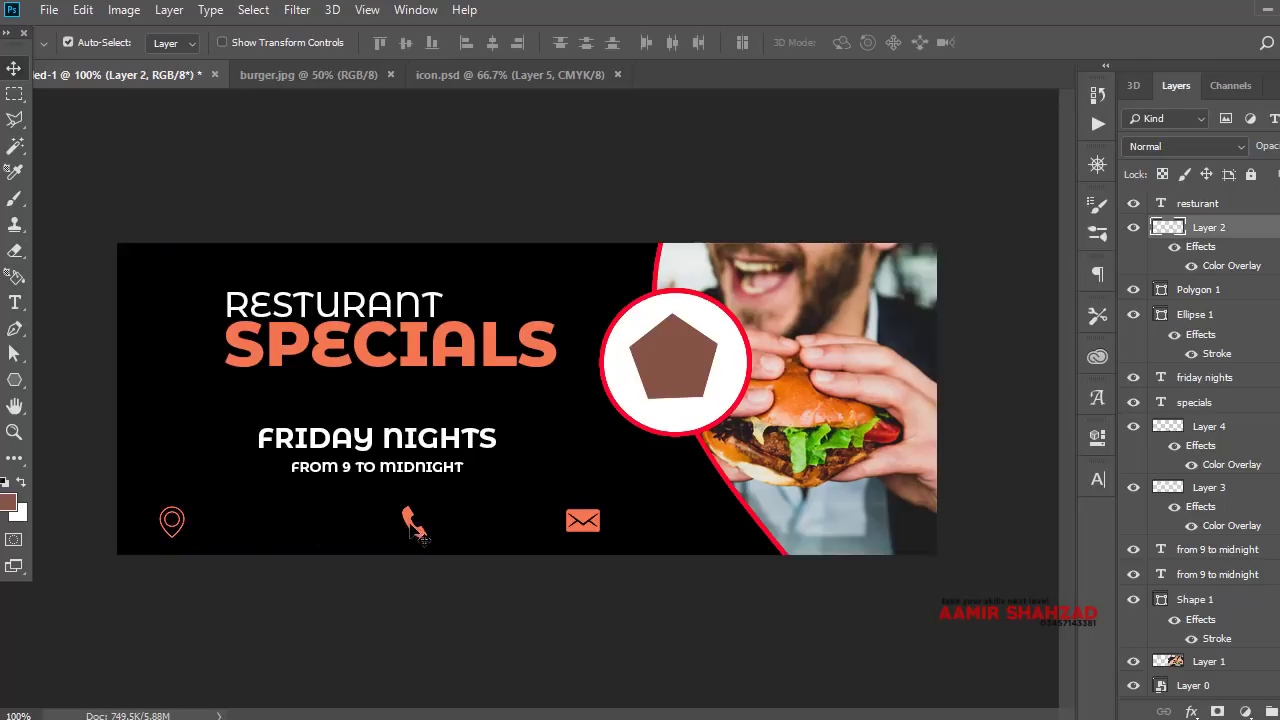
{"action": "left_click_drag", "start_coordinate": [421, 538], "coordinate": [352, 530]}
{"action": "left_click_drag", "start_coordinate": [577, 520], "coordinate": [546, 520]}
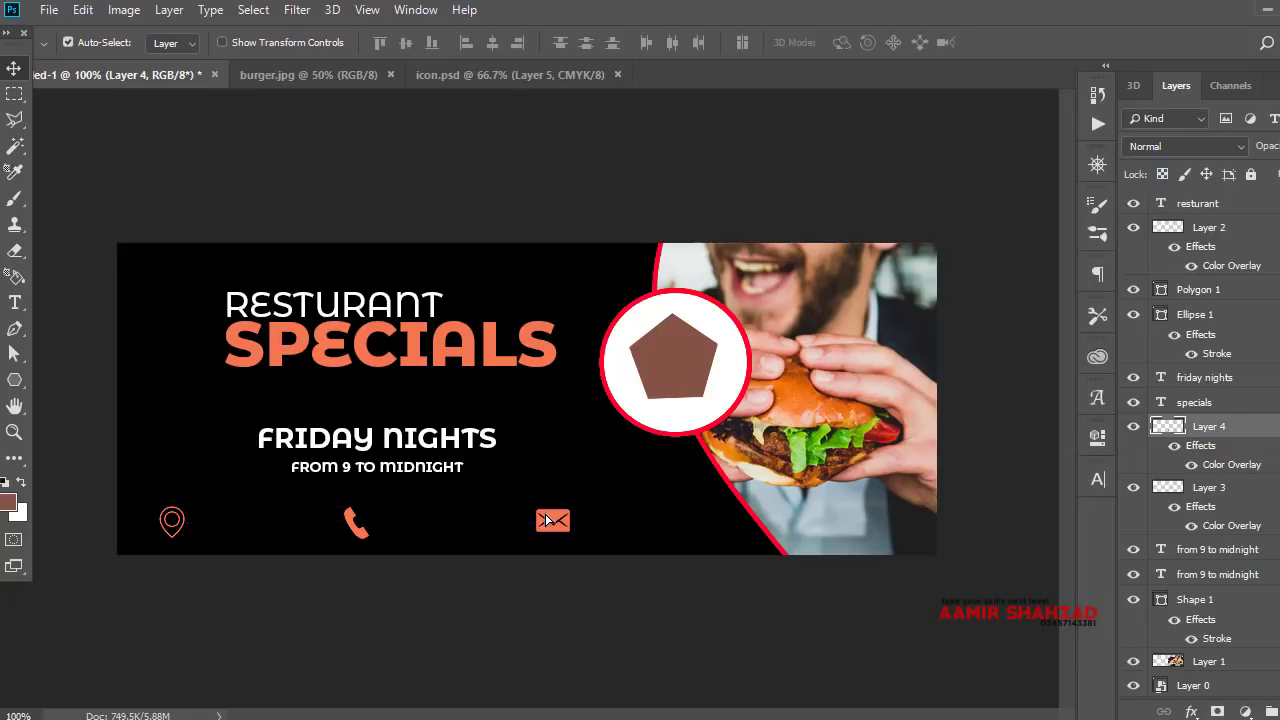